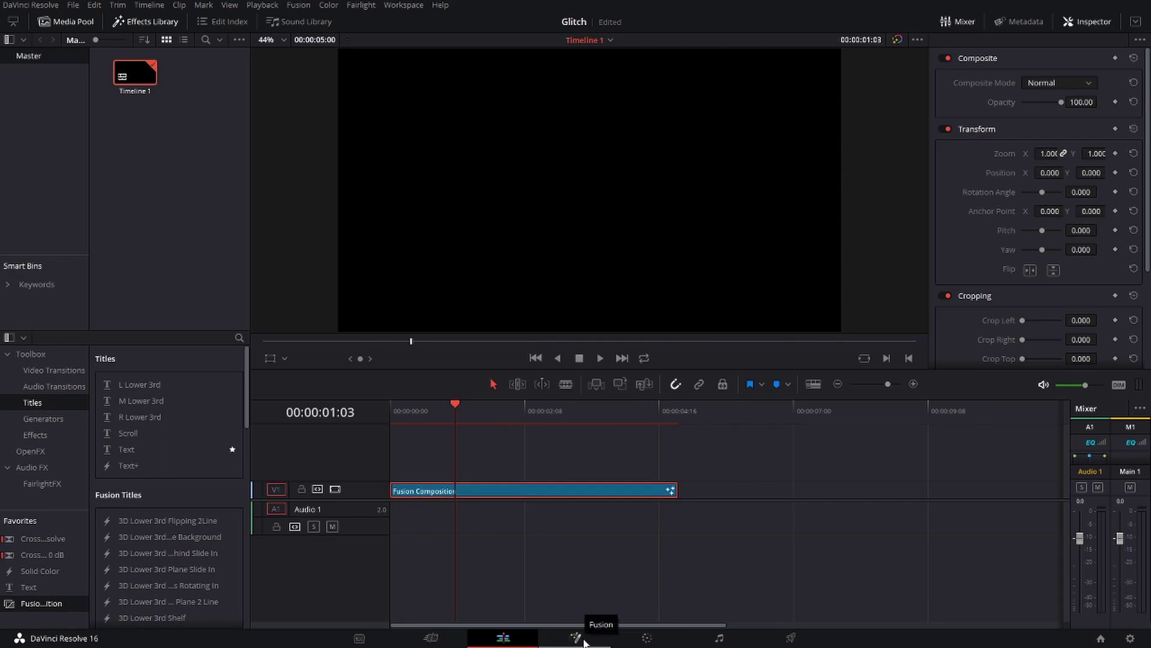
# Step: Open the Fusion composition in the Fusion workspace and move MediaOut1 to the far right of the node graph
pyautogui.click(581, 639)
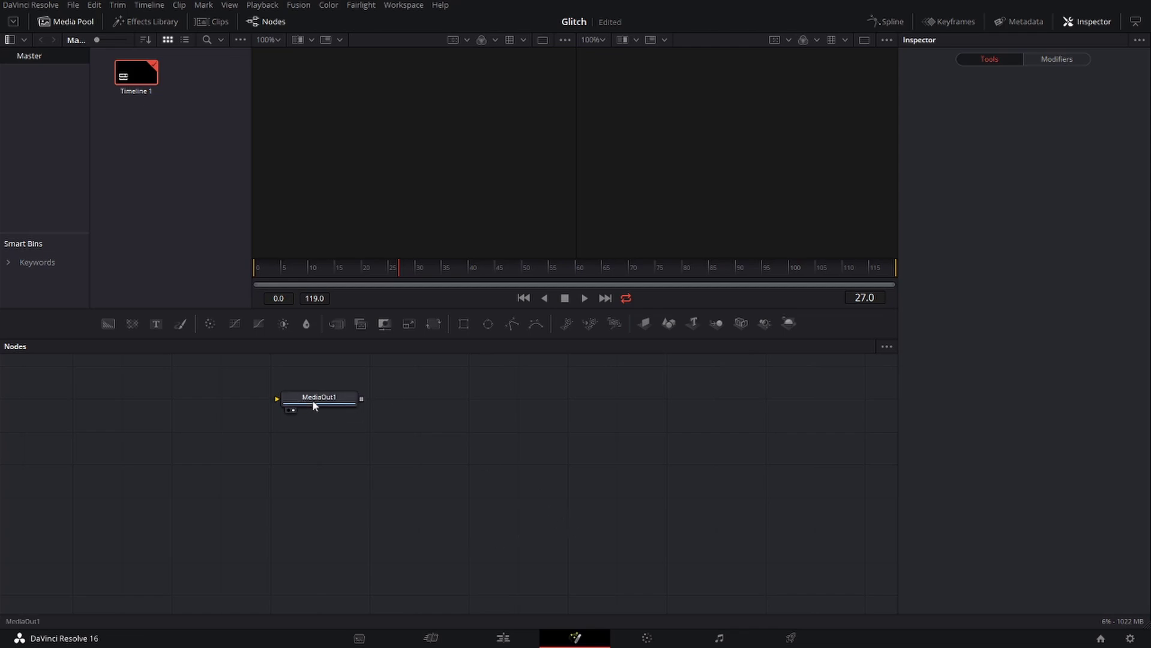
pyautogui.moveTo(312, 401); pyautogui.dragTo(756, 502)
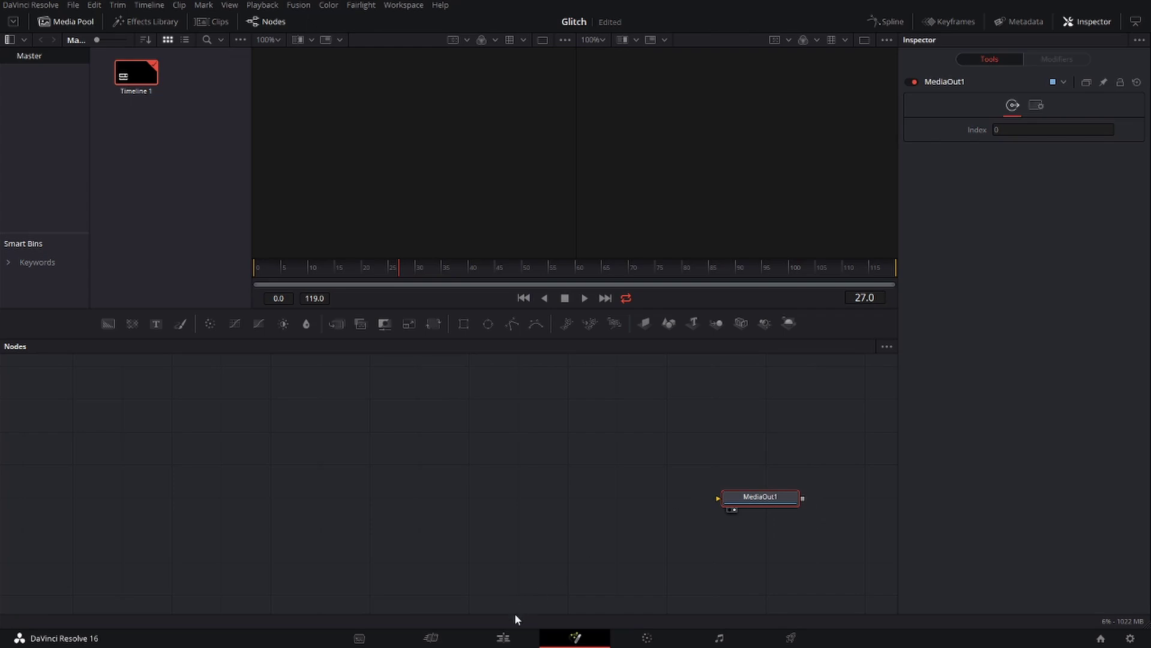
pyautogui.click(515, 642)
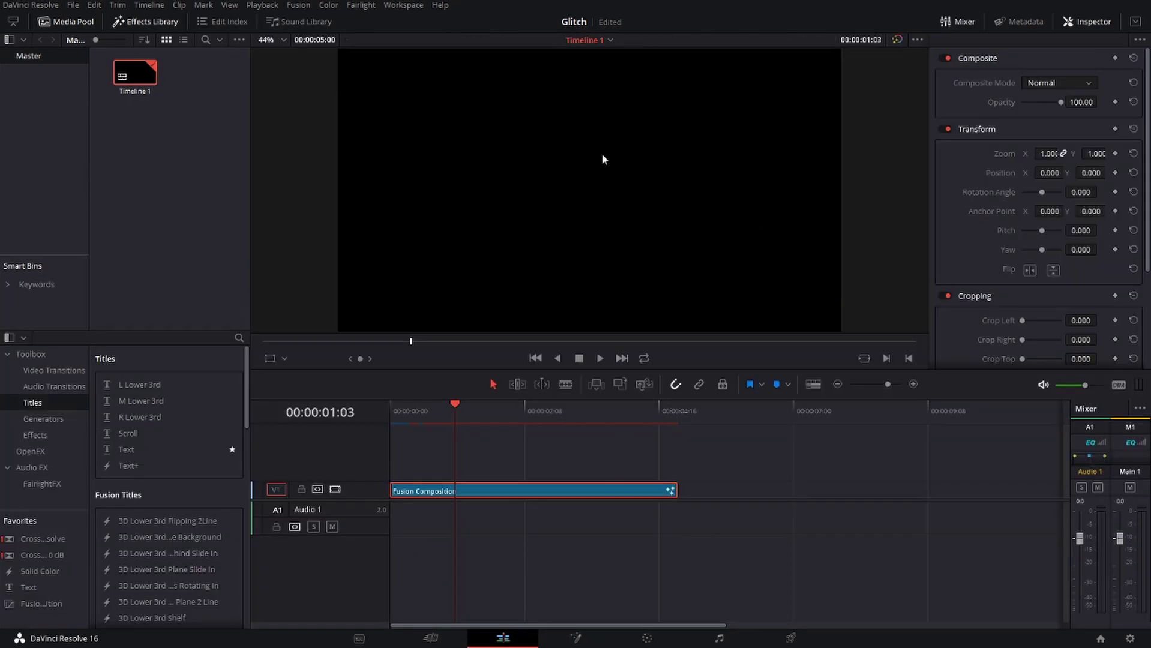
pyautogui.click(576, 638)
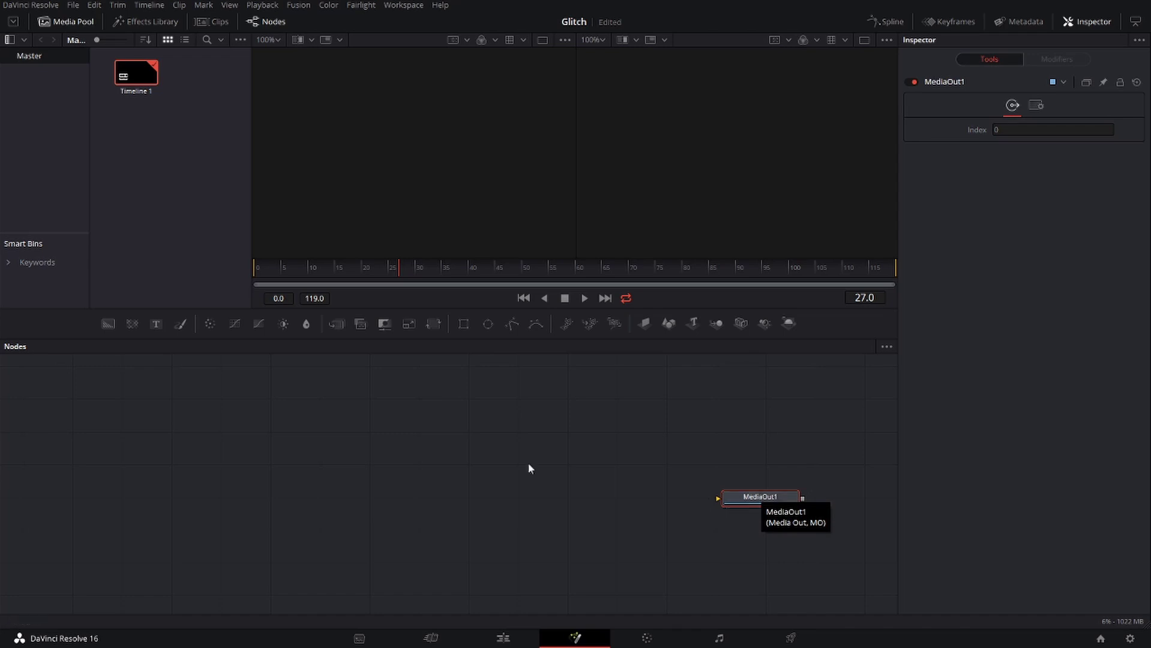
# Step: Add a Background node, connect its output to MediaOut1, and show MediaOut1 in the right viewer
pyautogui.click(495, 466)
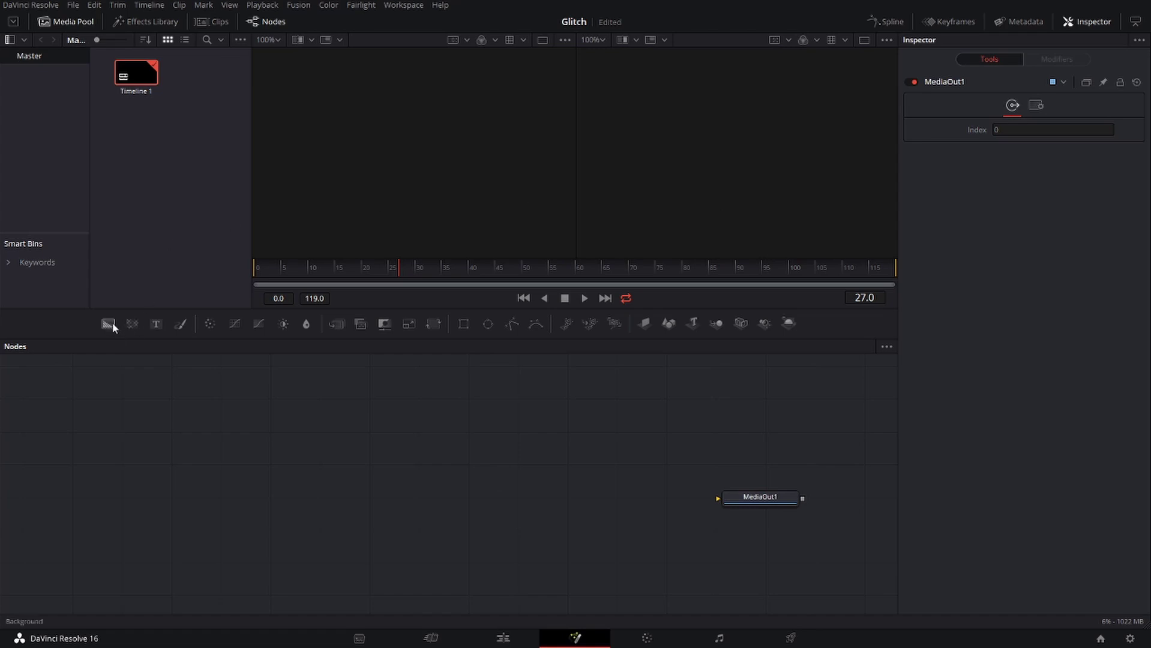
pyautogui.moveTo(108, 324); pyautogui.dragTo(367, 492)
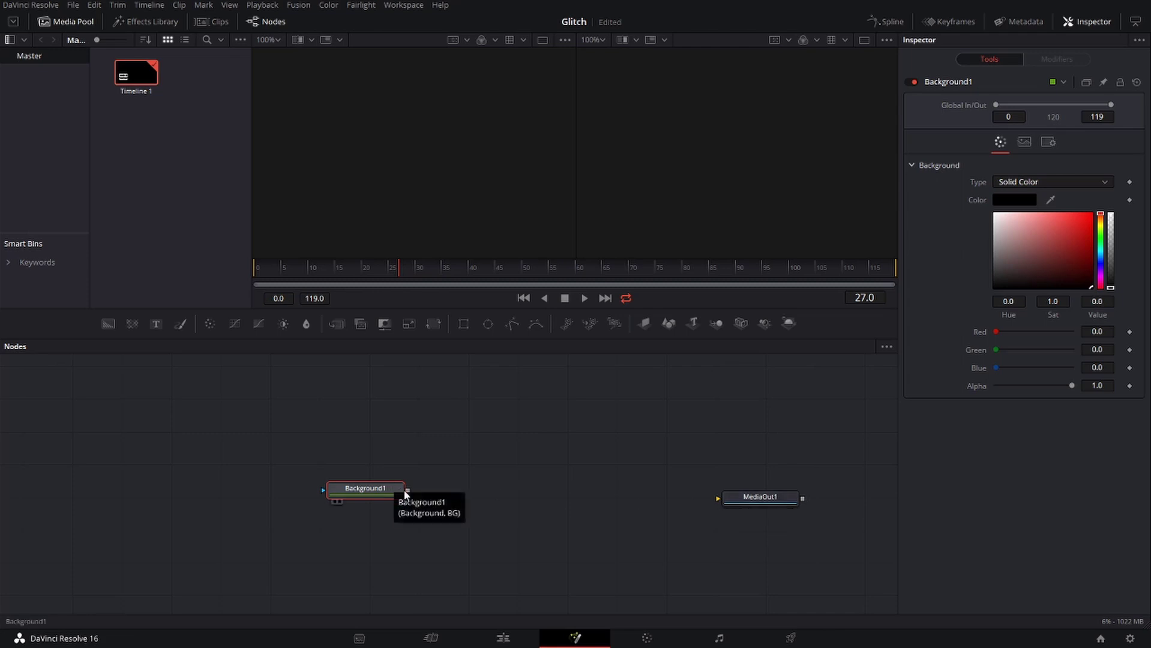
pyautogui.moveTo(407, 491); pyautogui.dragTo(732, 500)
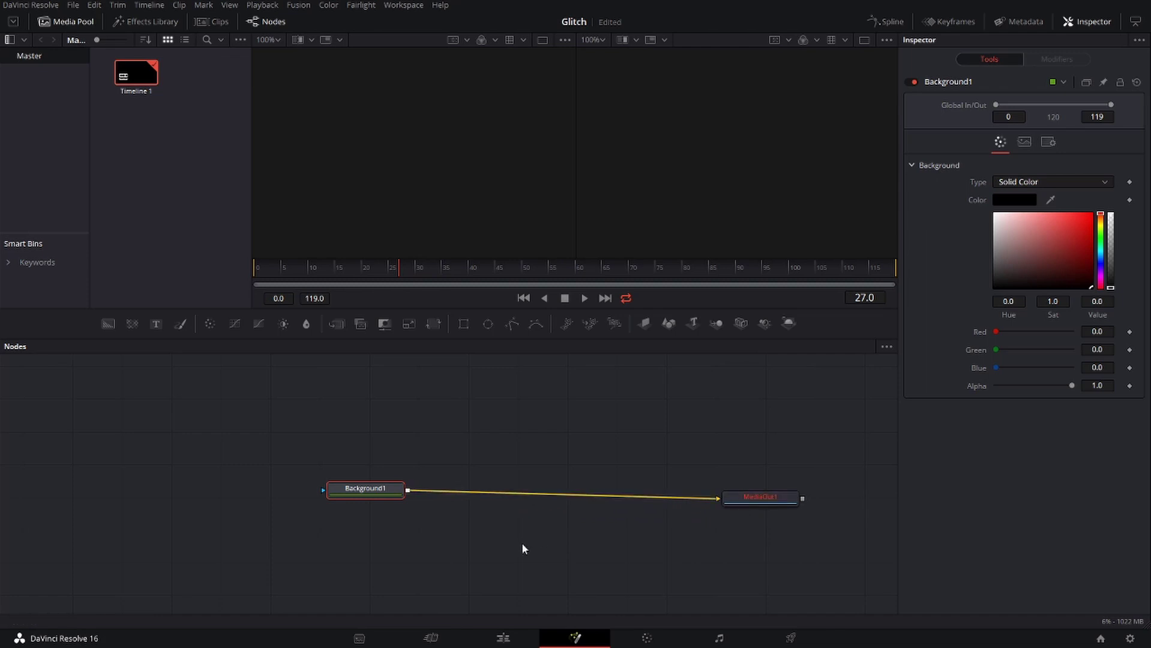
pyautogui.click(740, 502)
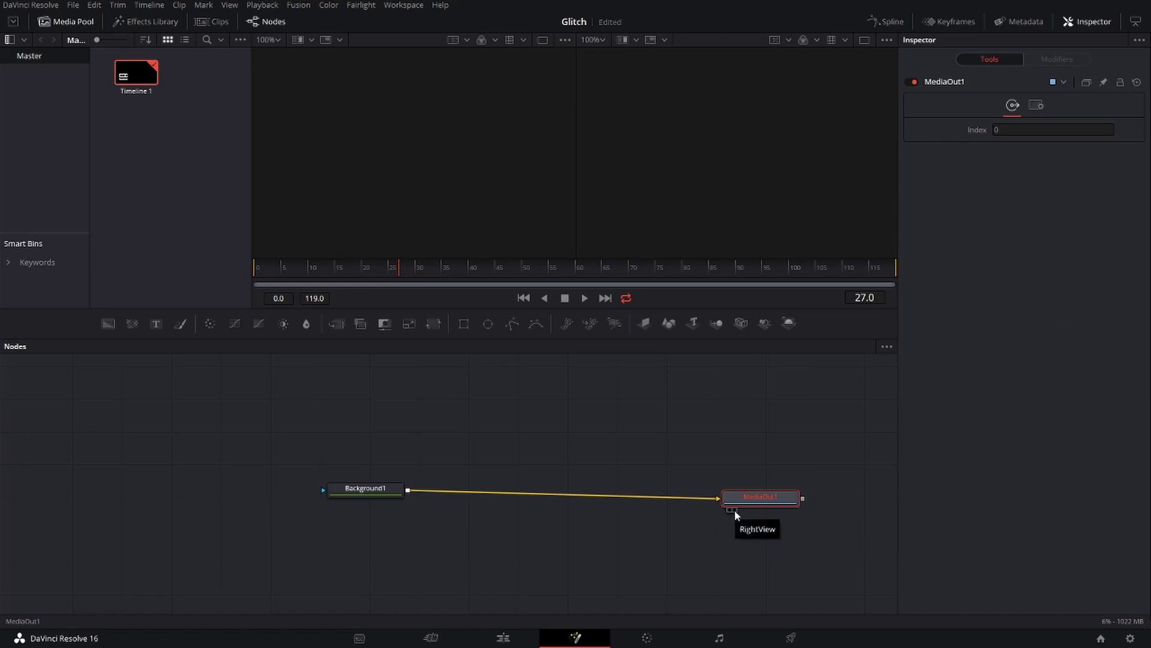
pyautogui.click(733, 511)
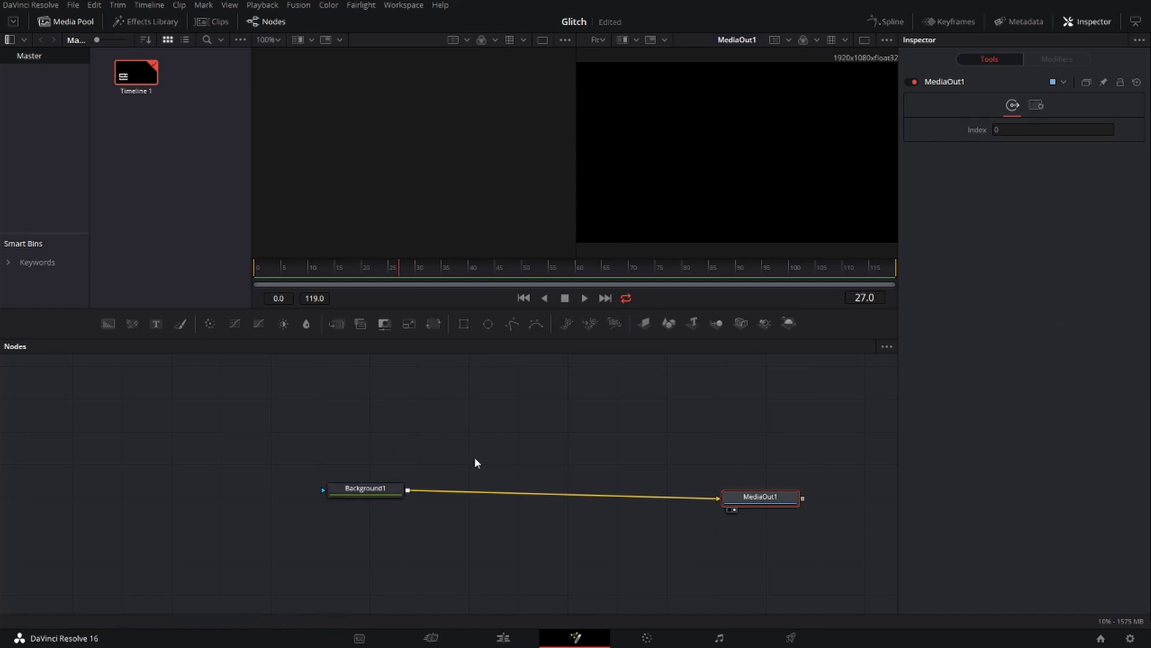
# Step: Merge a Text+ node over Background1, placing the text node above Merge1 and the background to its left
pyautogui.moveTo(360, 494); pyautogui.dragTo(252, 495)
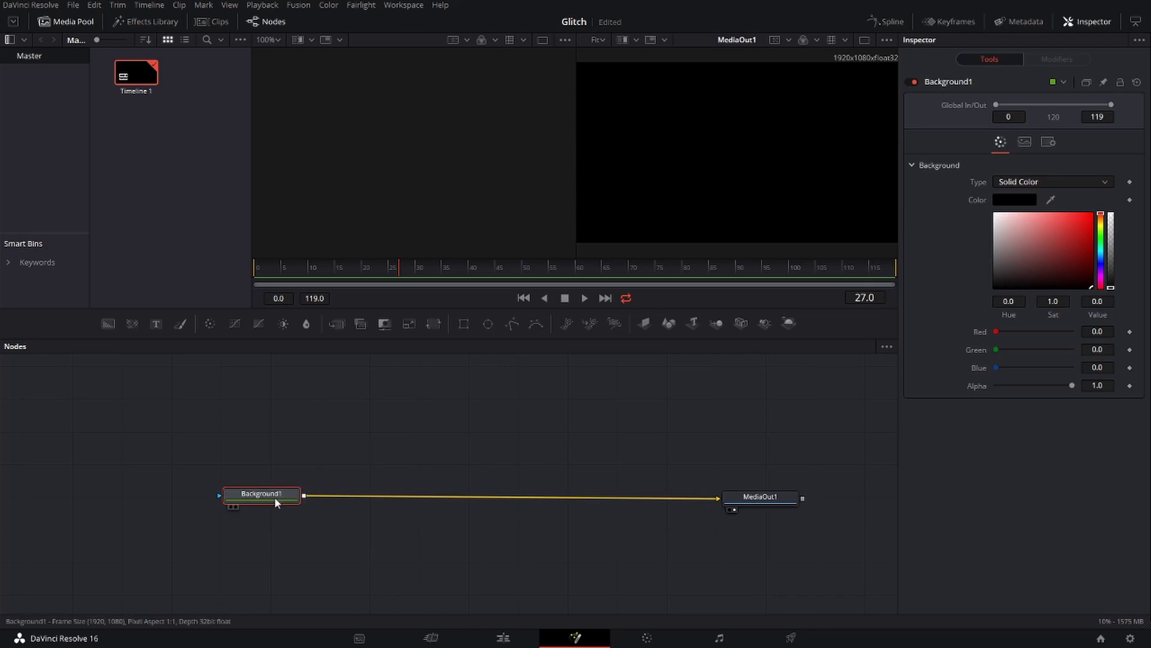
pyautogui.click(157, 323)
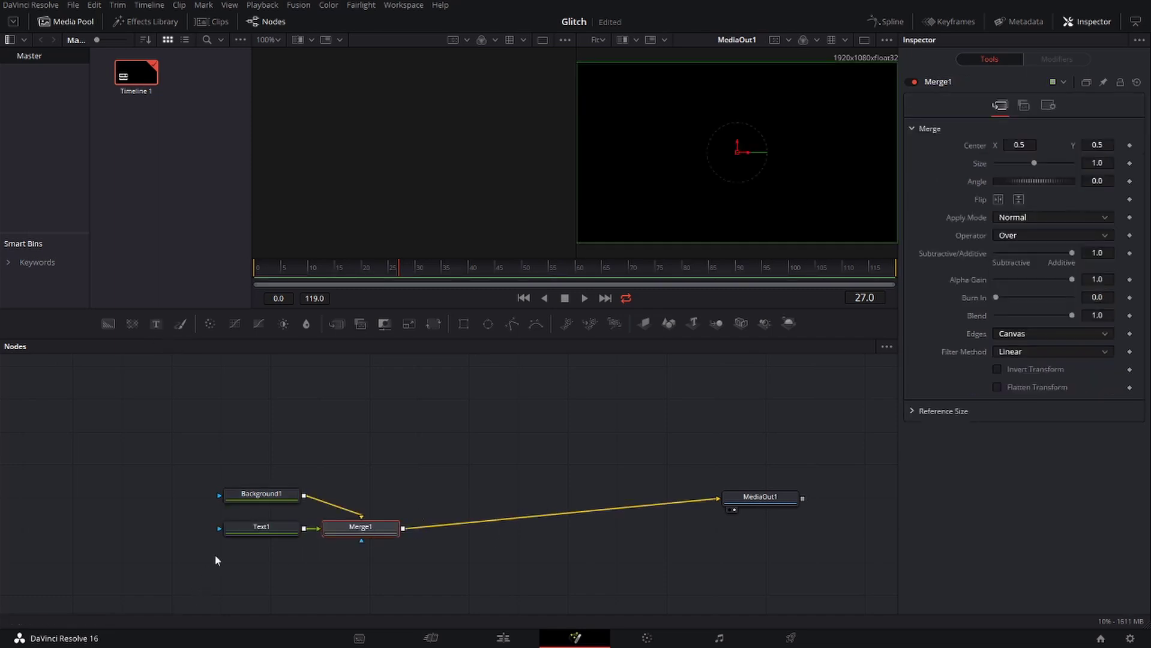
pyautogui.moveTo(249, 530); pyautogui.dragTo(426, 405)
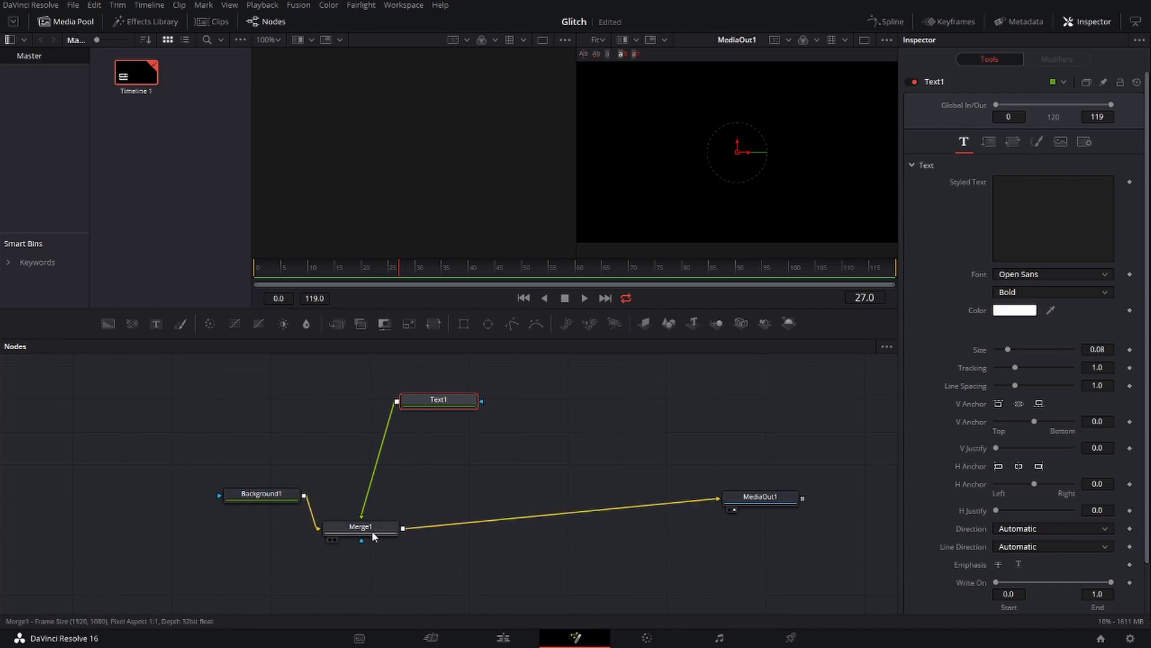
pyautogui.moveTo(383, 533); pyautogui.dragTo(444, 505)
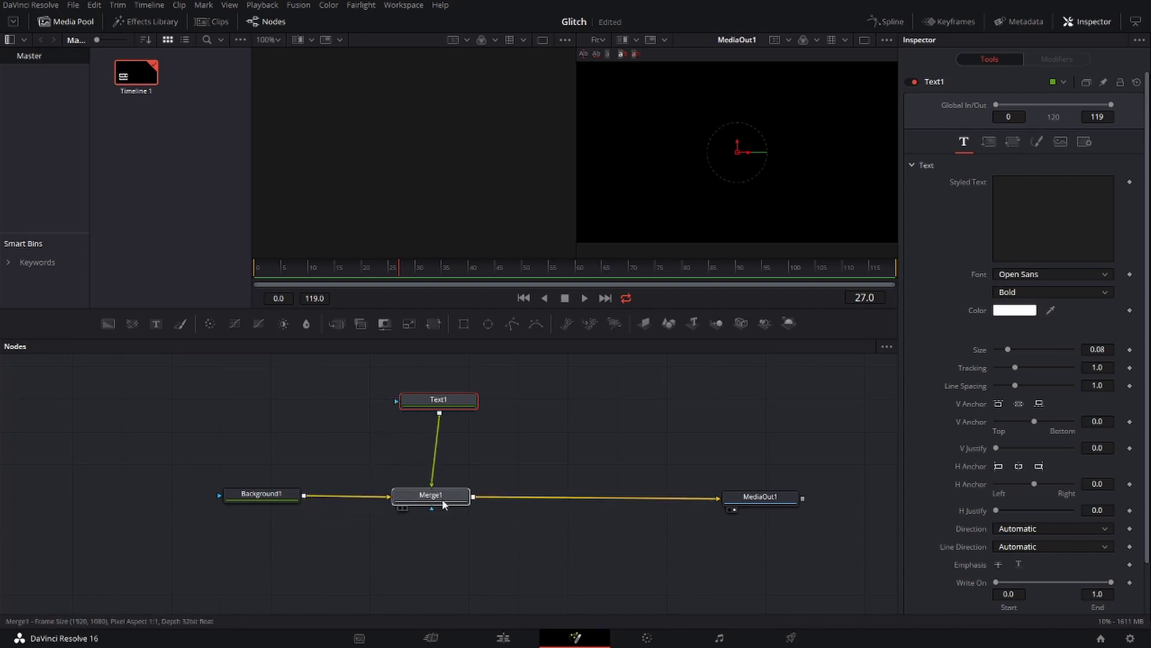
pyautogui.click(443, 504)
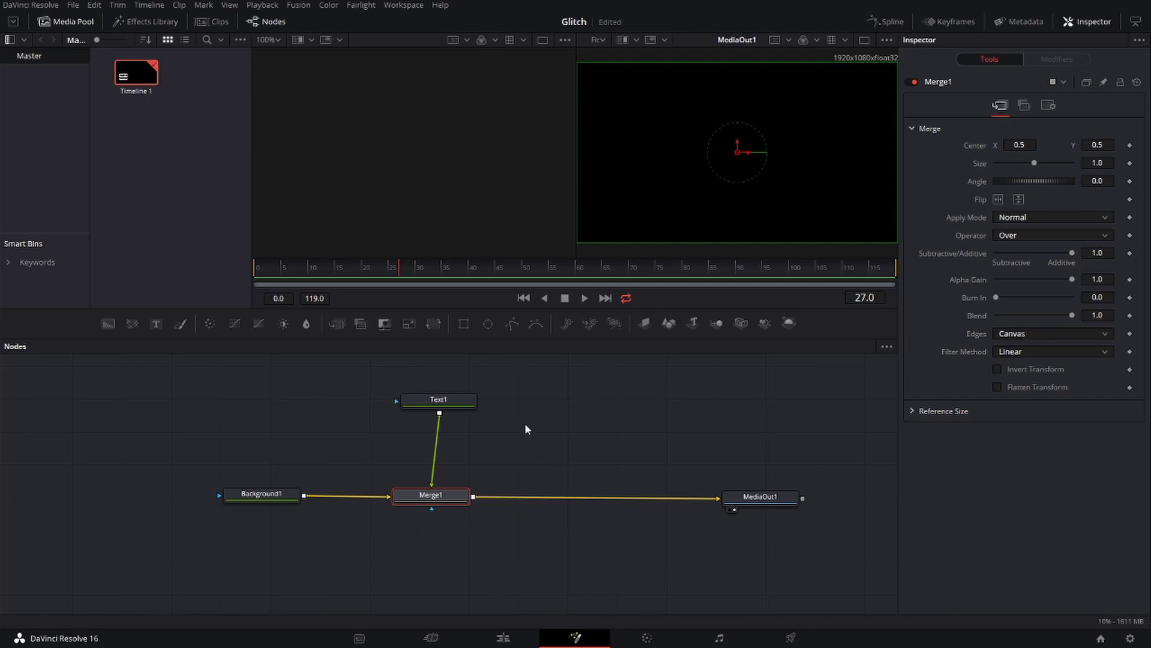
# Step: Insert a Transform node between Text1 and Merge1, and space the nodes out vertically
pyautogui.click(447, 401)
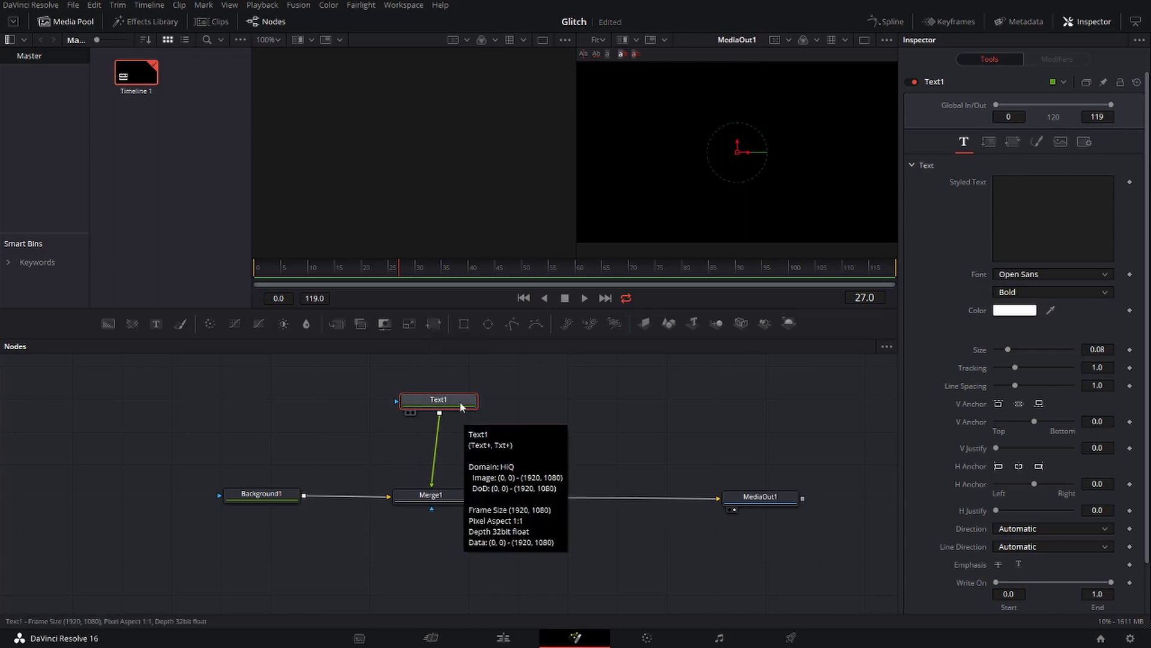
pyautogui.click(433, 324)
pyautogui.moveTo(457, 432); pyautogui.dragTo(454, 446)
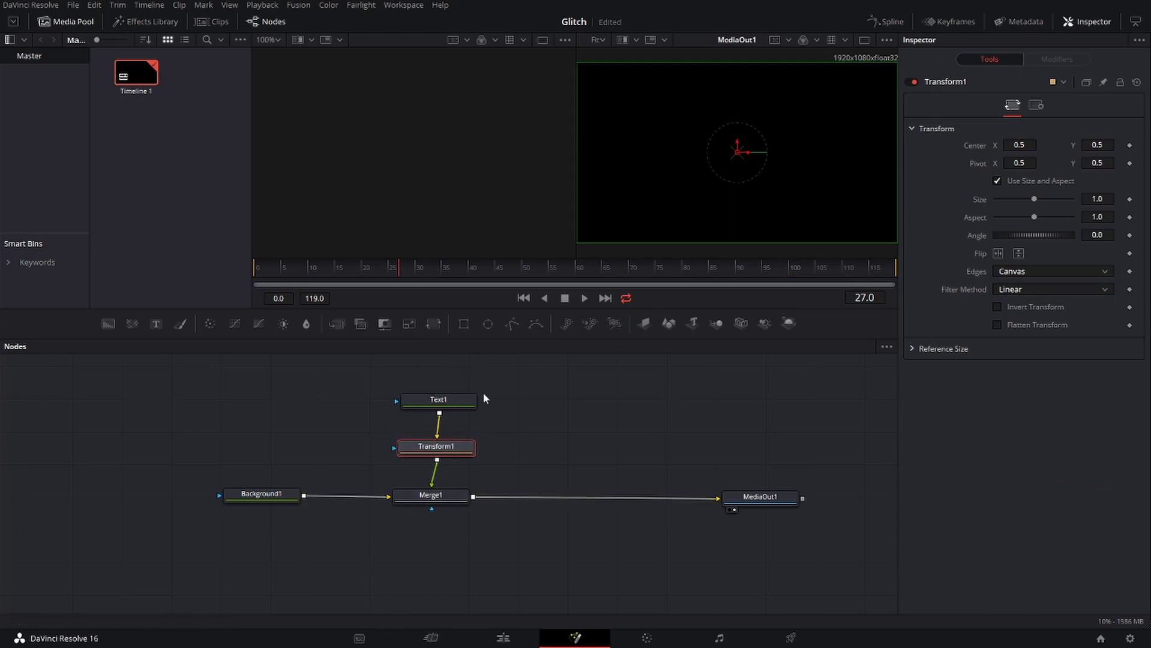
pyautogui.moveTo(460, 398); pyautogui.dragTo(460, 372)
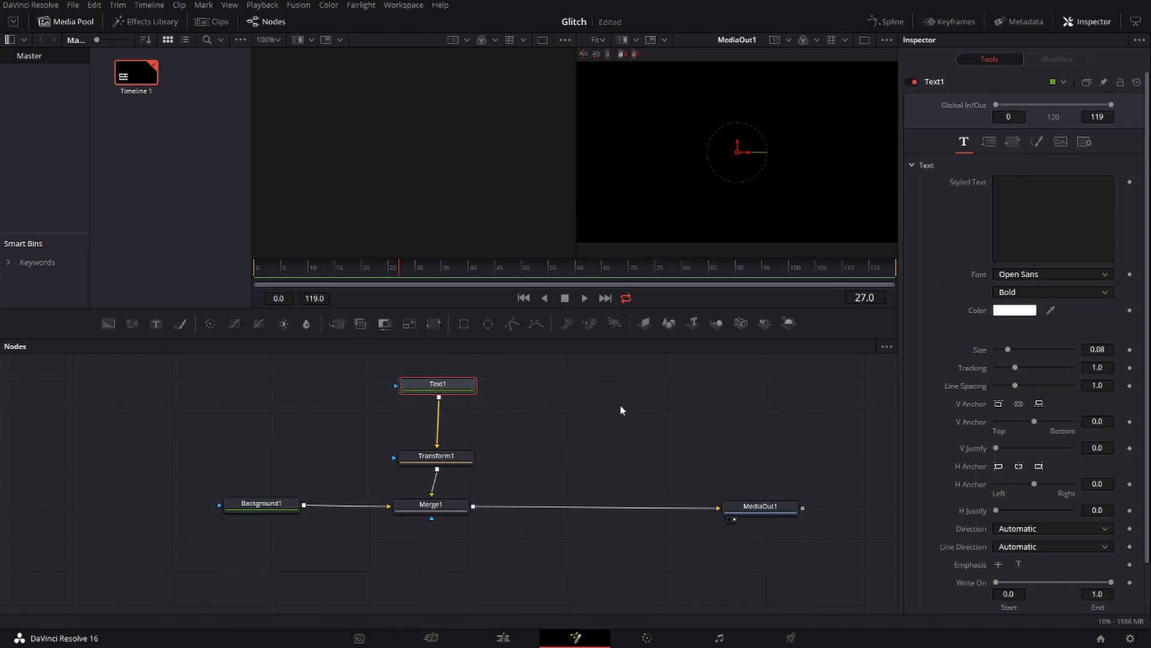
# Step: Try wiring a second, separately placed Transform node between Text1 and Transform1, and delete it
pyautogui.click(589, 445)
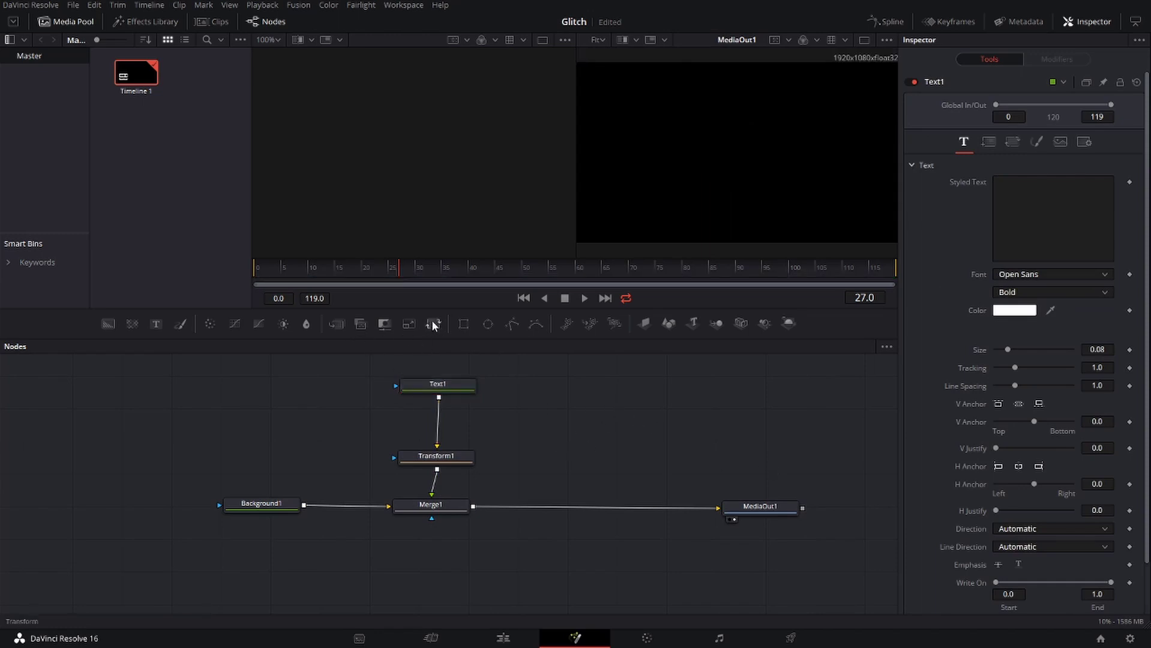
pyautogui.moveTo(433, 325); pyautogui.dragTo(544, 413)
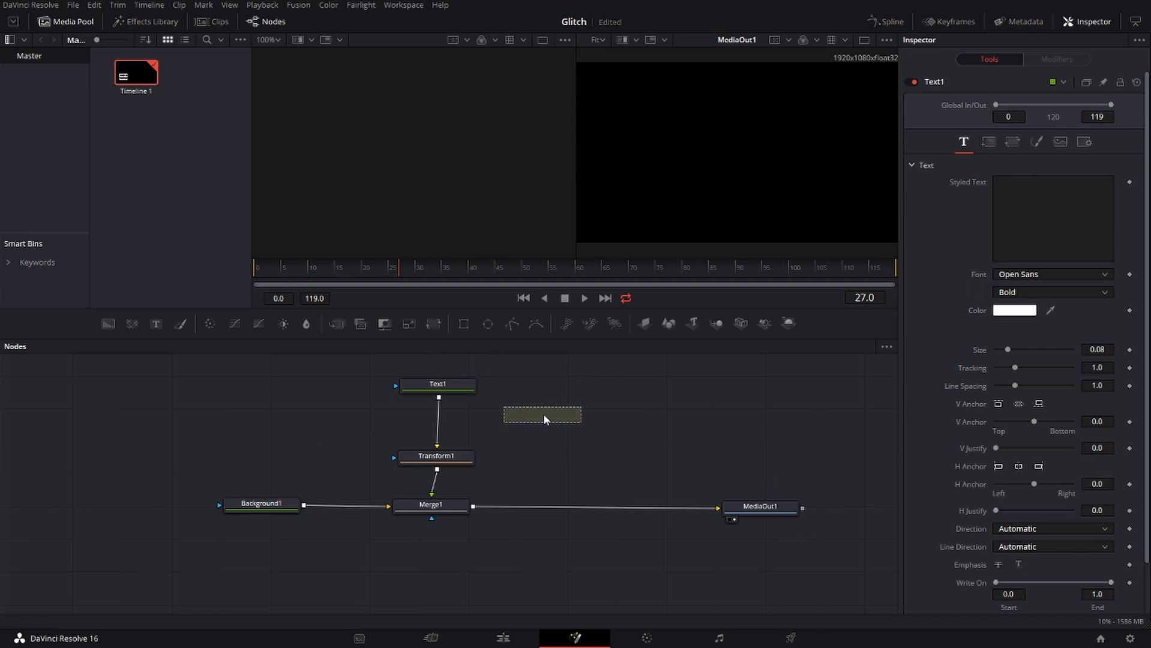
pyautogui.click(443, 416)
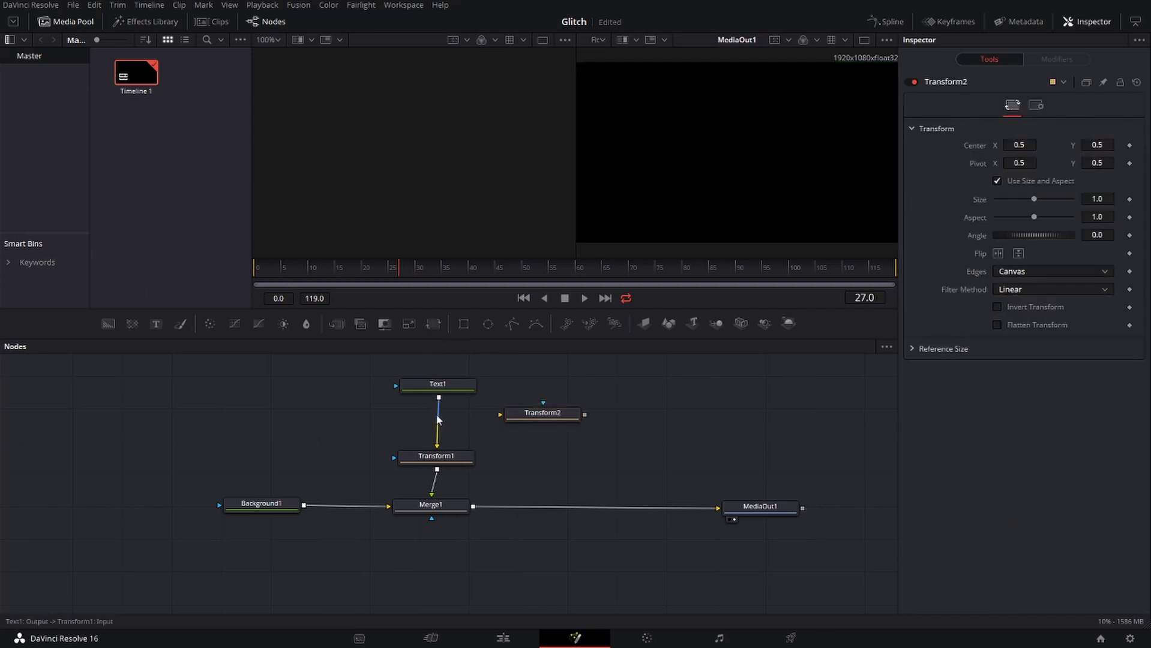
pyautogui.click(435, 430)
pyautogui.moveTo(480, 386); pyautogui.dragTo(499, 416)
pyautogui.moveTo(585, 414); pyautogui.dragTo(392, 458)
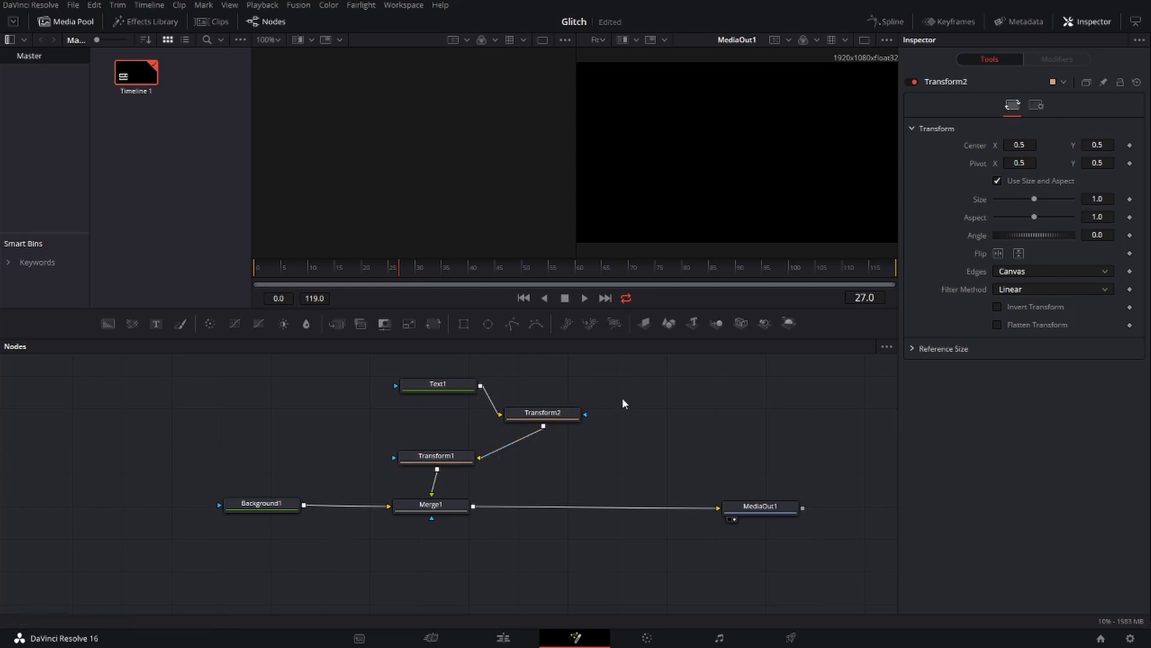
pyautogui.click(572, 413)
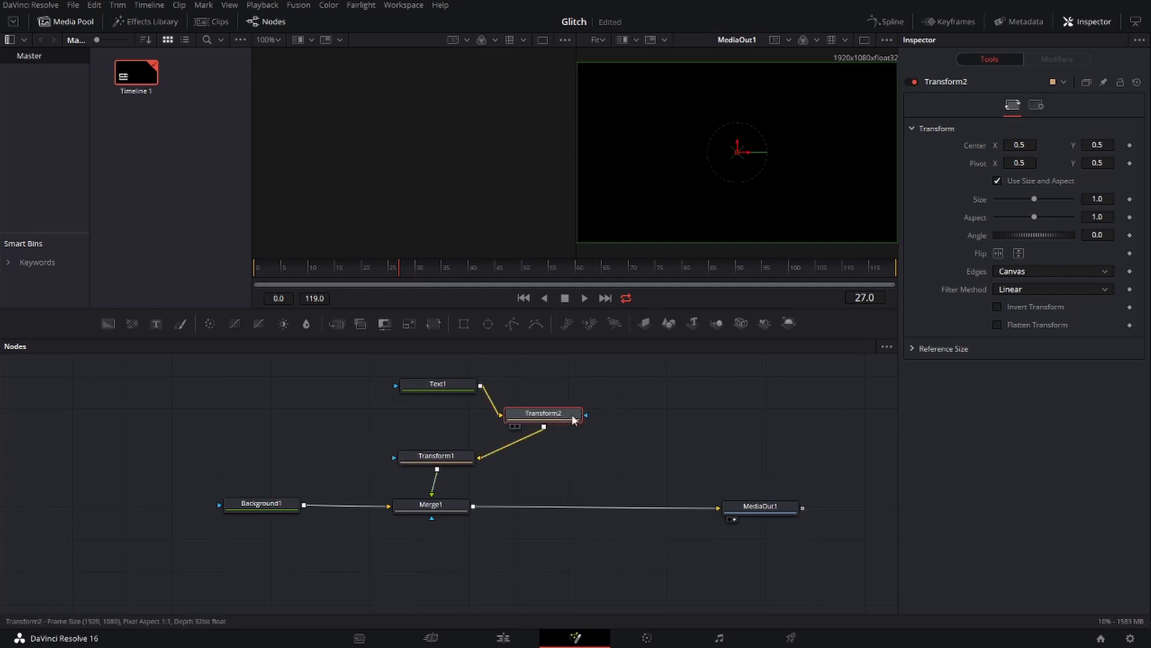
pyautogui.press('Delete')
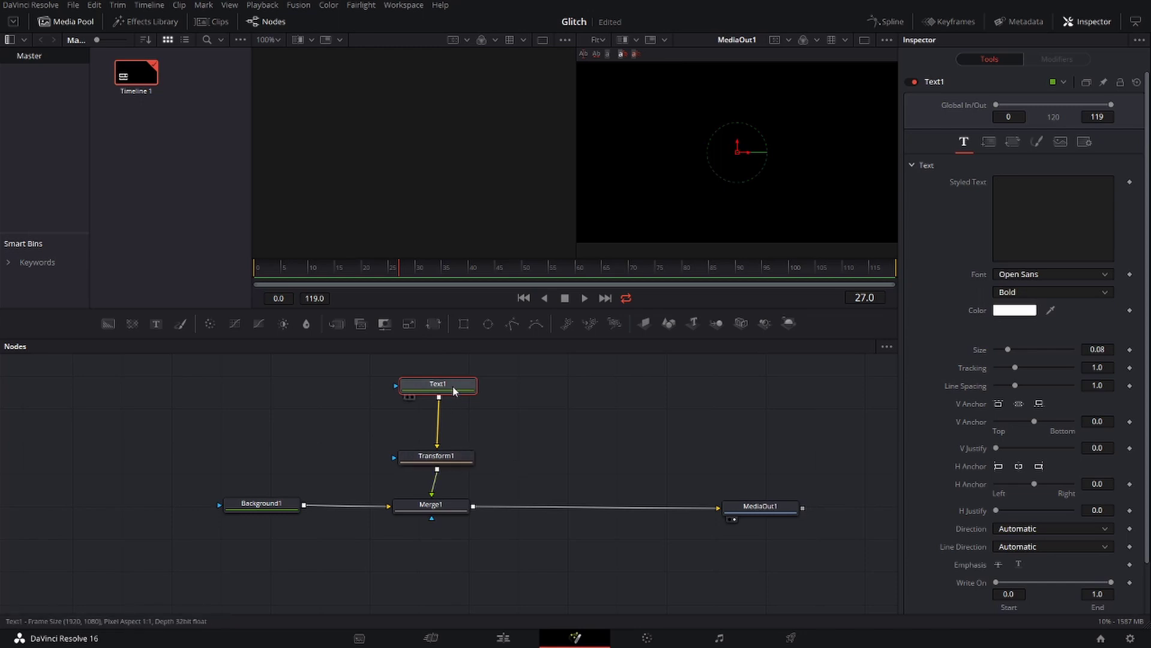
# Step: Enter MA METHODE as the styled text of the Text1 node
pyautogui.click(1010, 189)
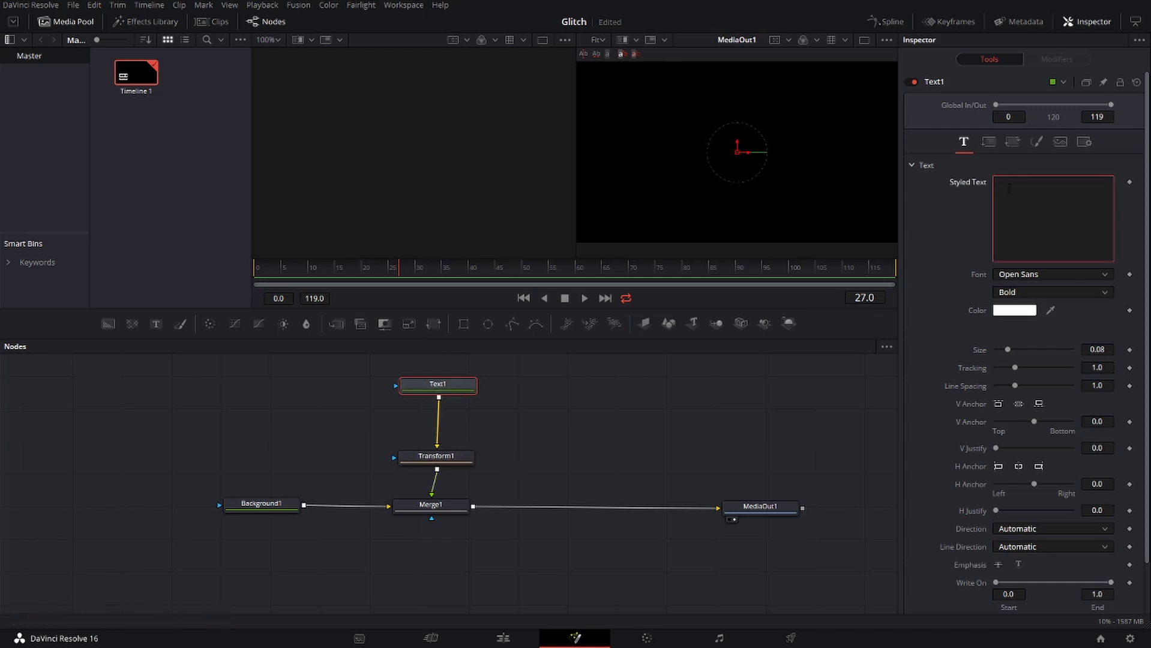
pyautogui.write('MA MET')
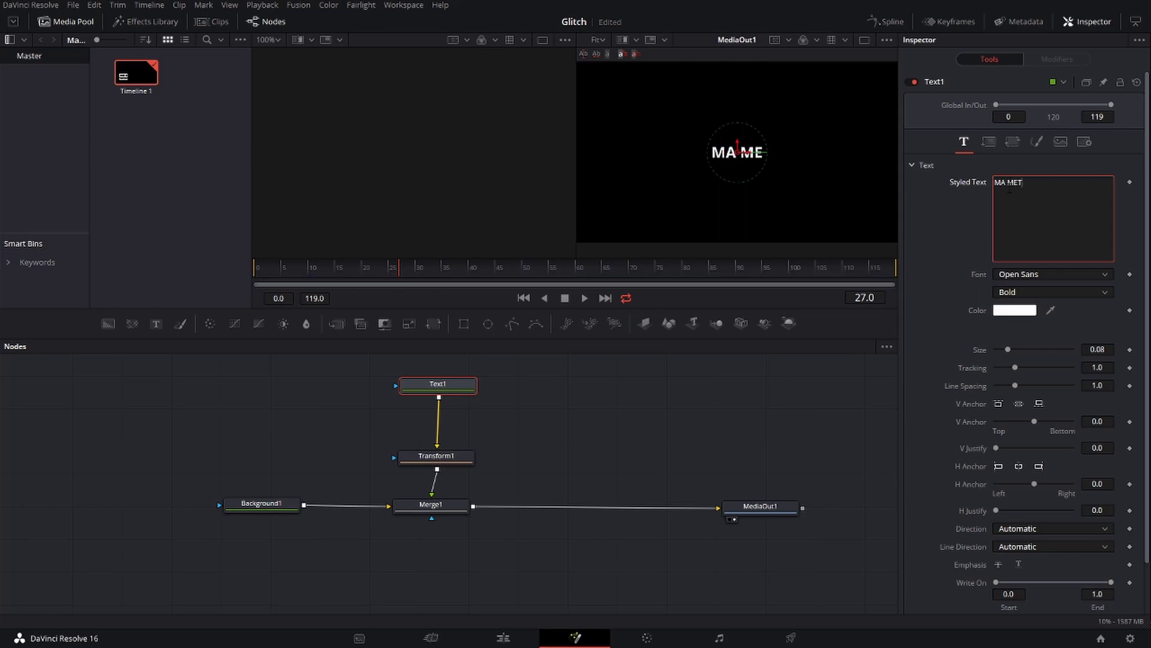
pyautogui.write('HODE')
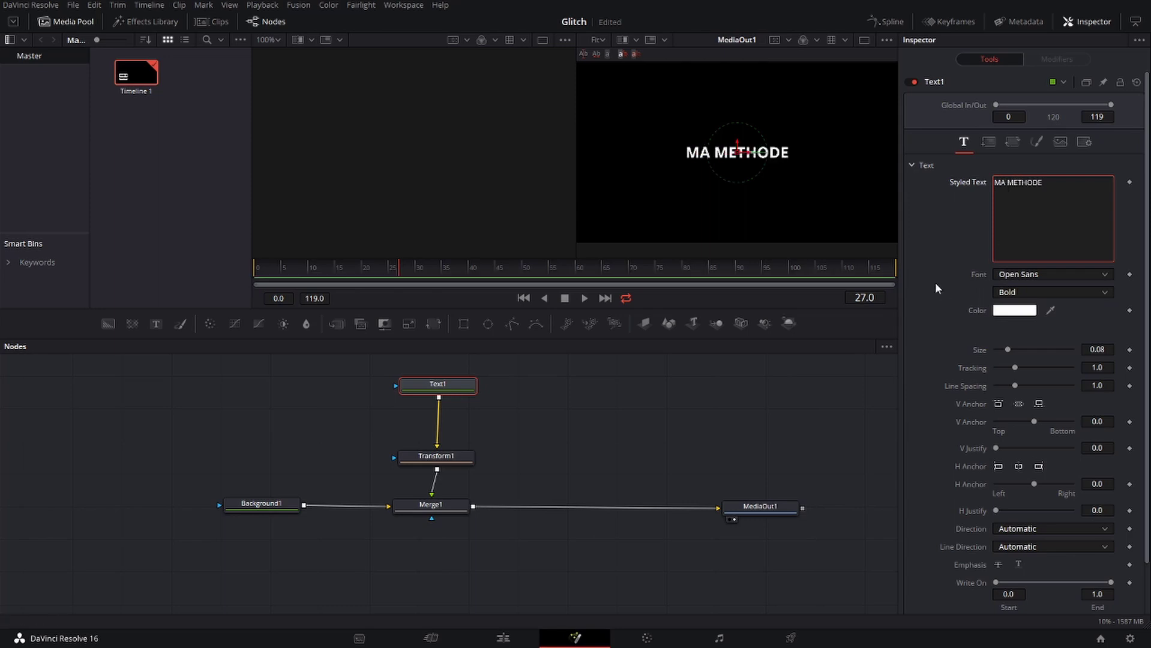
# Step: Try a uniform Size of about 2.14 on the Transform1 node, and reset it to the default
pyautogui.click(436, 458)
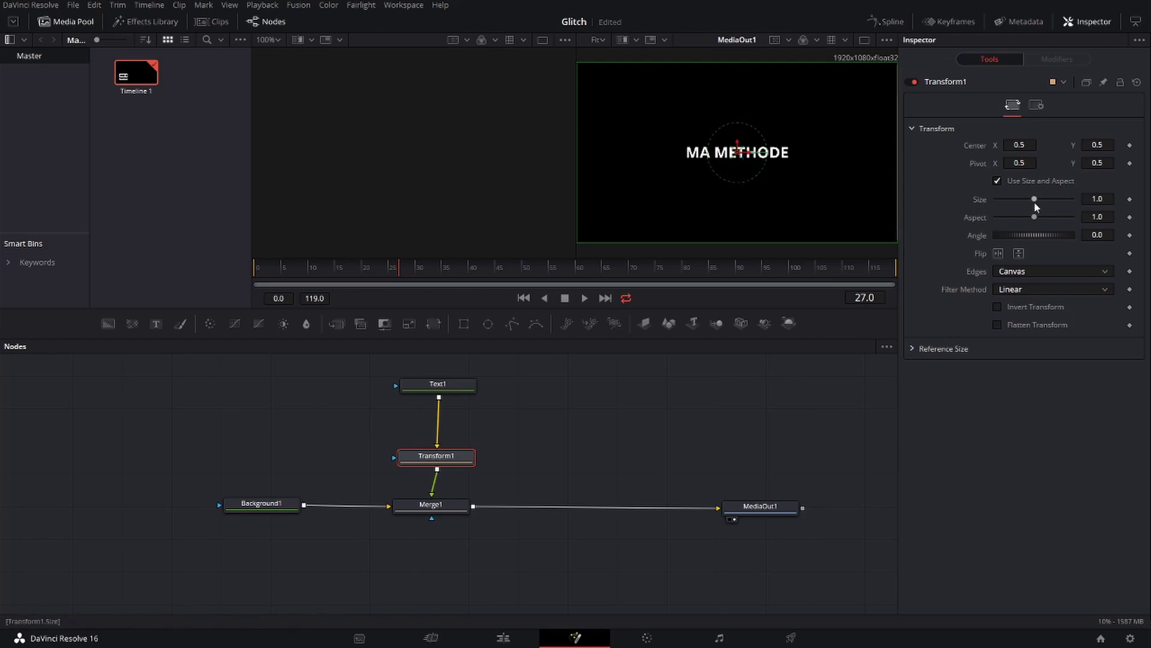
pyautogui.moveTo(1035, 202)
pyautogui.mouseDown()
pyautogui.moveTo(1025, 198)
pyautogui.moveTo(1051, 196)
pyautogui.moveTo(1011, 200)
pyautogui.moveTo(1057, 206)
pyautogui.moveTo(1046, 206)
pyautogui.mouseUp()
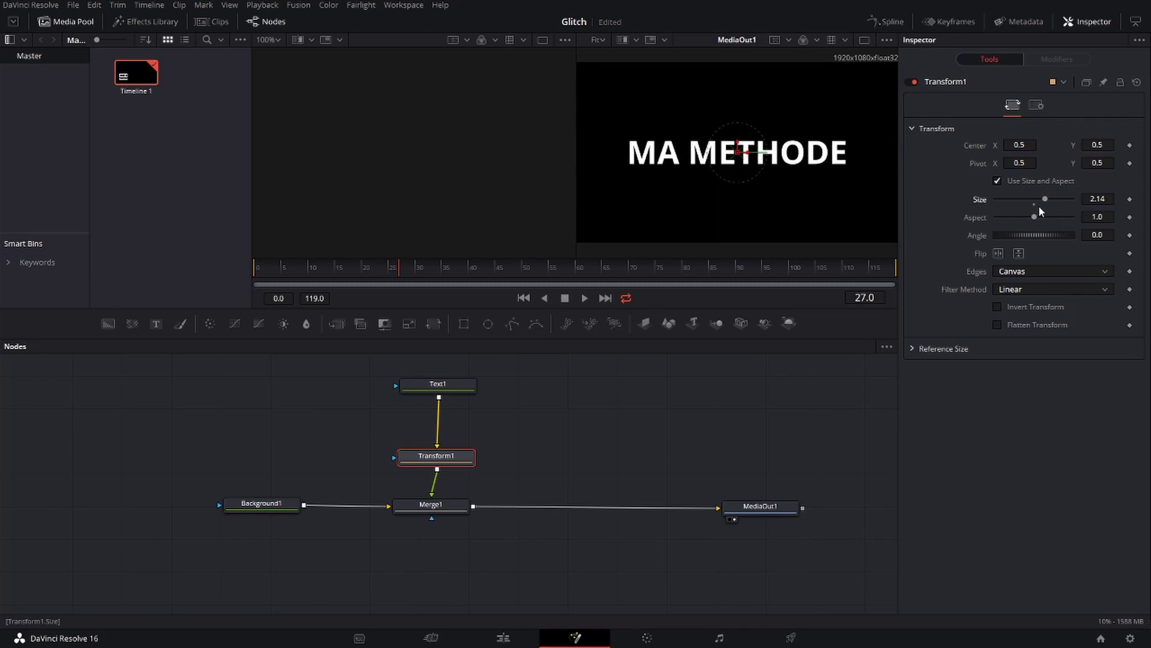
pyautogui.doubleClick(980, 201)
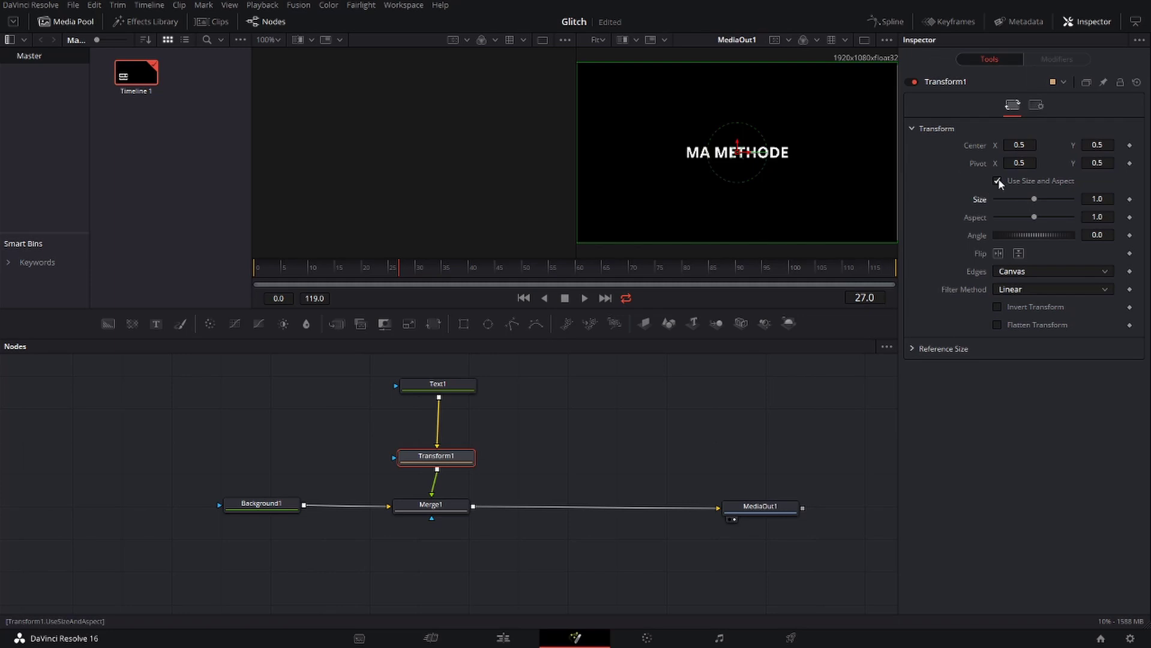
# Step: Turn off Use Size and Aspect on Transform1, and set X Size to 2.0 and Y Size to 5.0
pyautogui.click(999, 180)
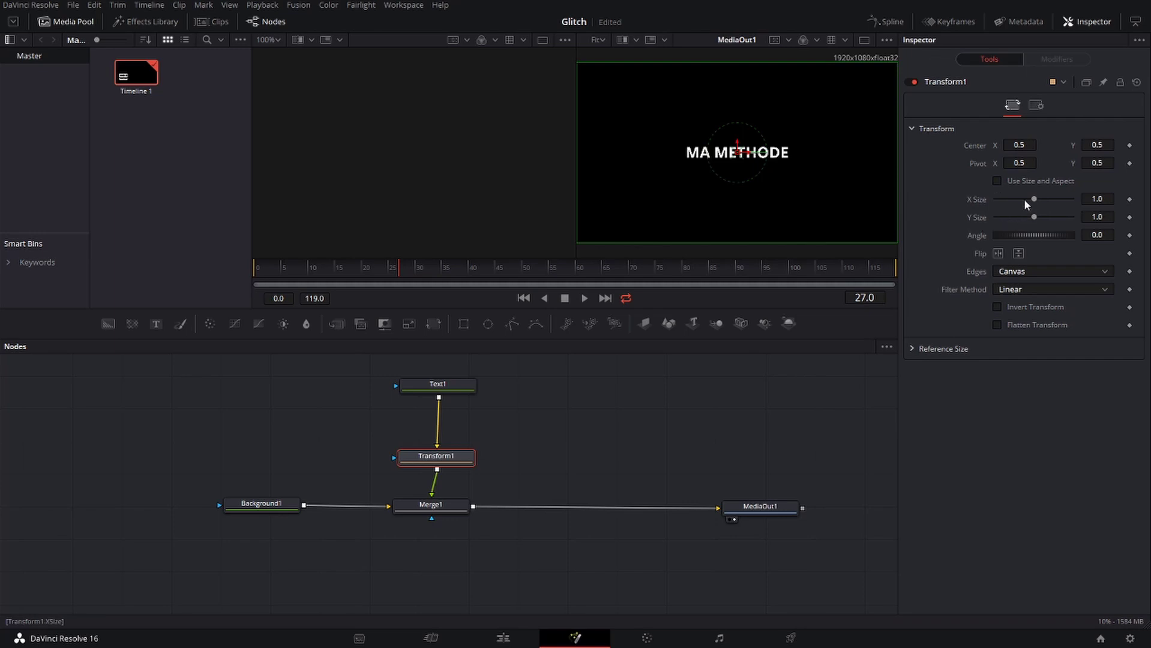
pyautogui.moveTo(1034, 218); pyautogui.dragTo(1042, 219)
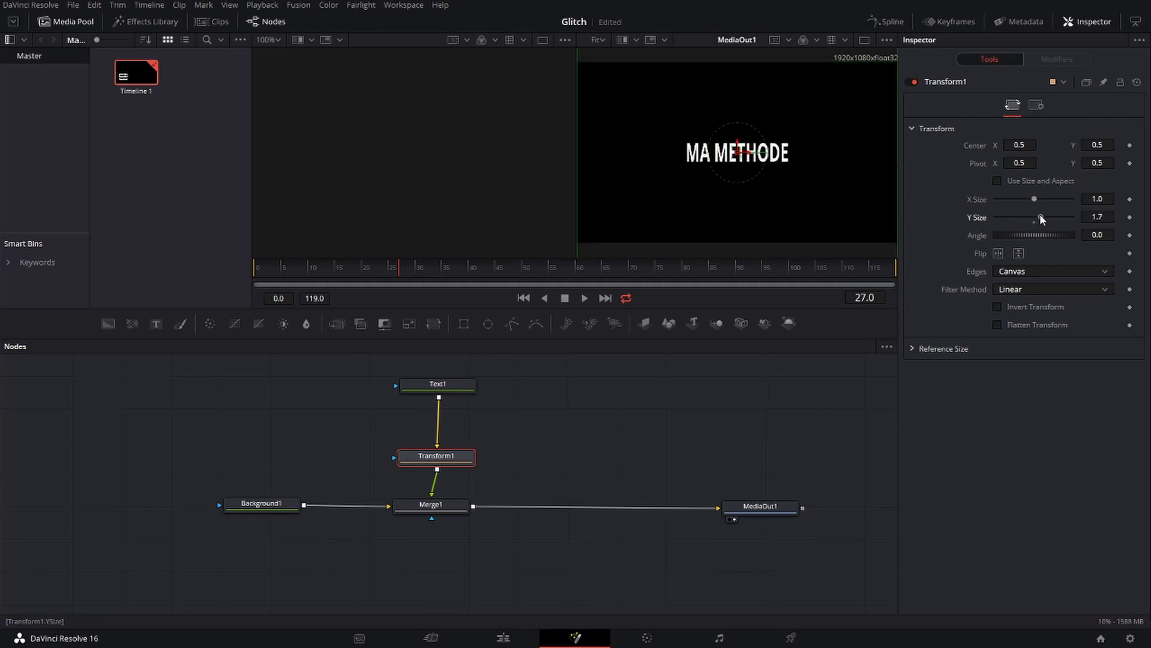
pyautogui.moveTo(1039, 198); pyautogui.dragTo(1045, 199)
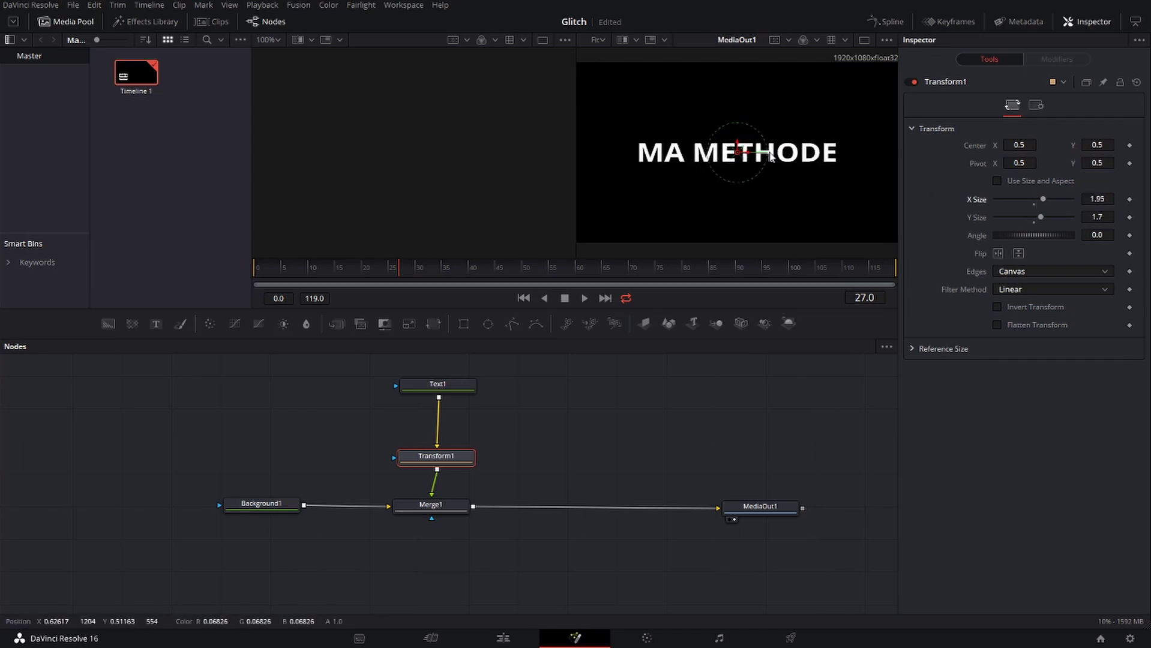
pyautogui.moveTo(1045, 216); pyautogui.dragTo(1081, 215)
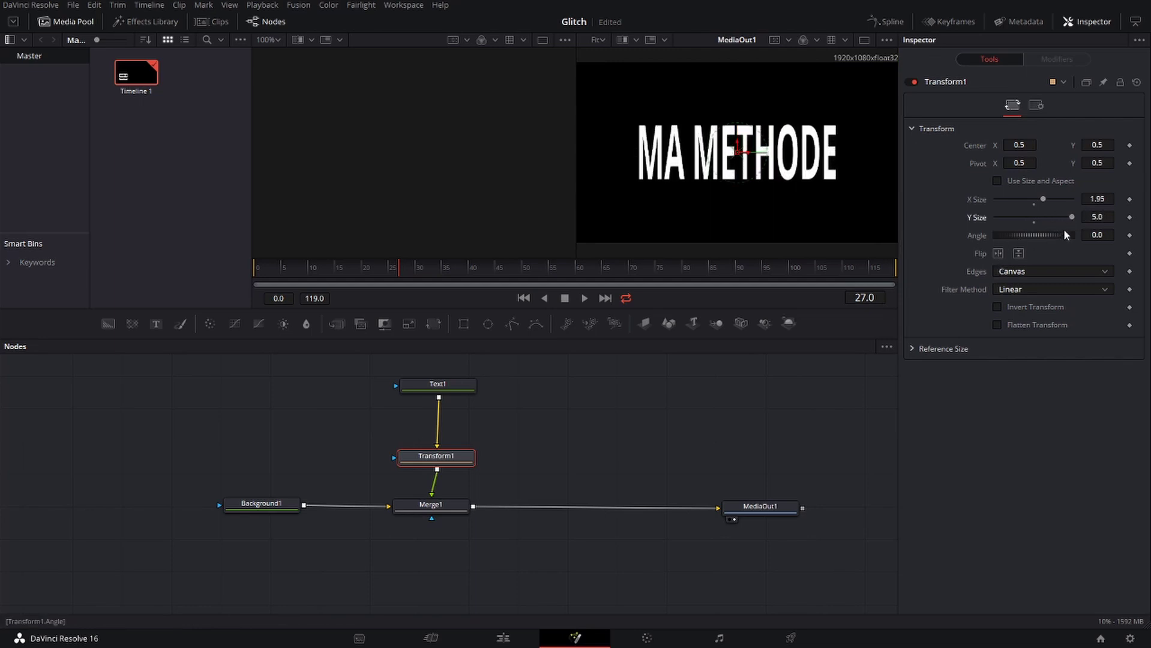
pyautogui.doubleClick(1097, 199)
pyautogui.write('2')
pyautogui.doubleClick(1097, 217)
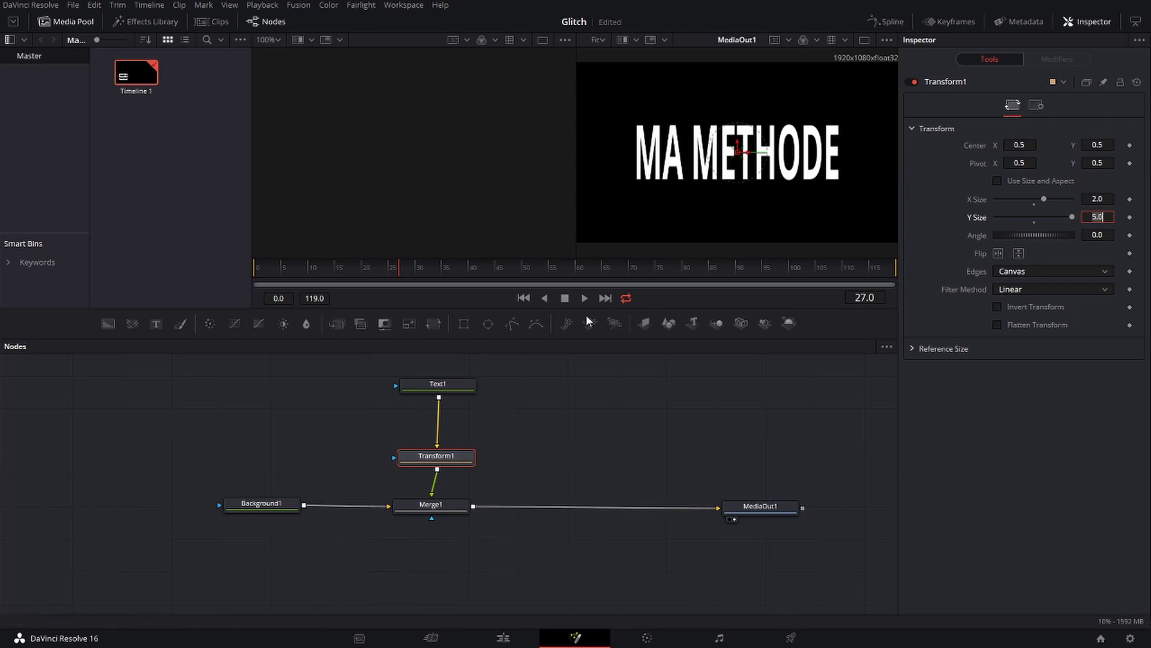
pyautogui.click(440, 505)
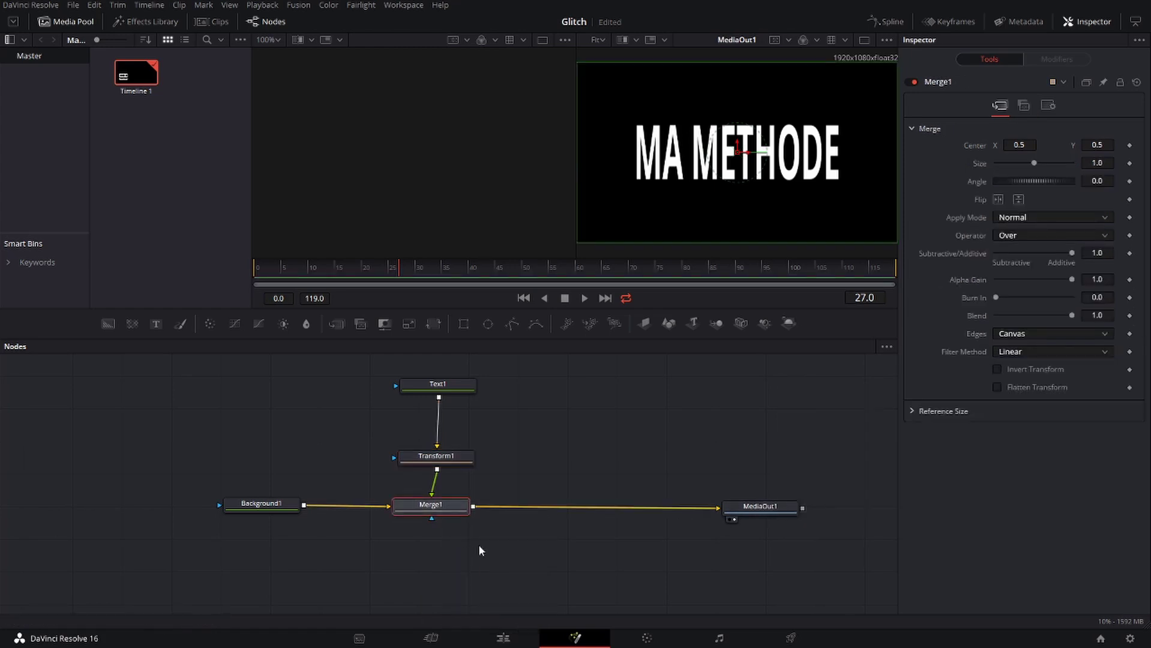
# Step: Add a Displace node after Merge1 and place it midway between Merge1 and MediaOut1
pyautogui.hotkey('shift', 'space')
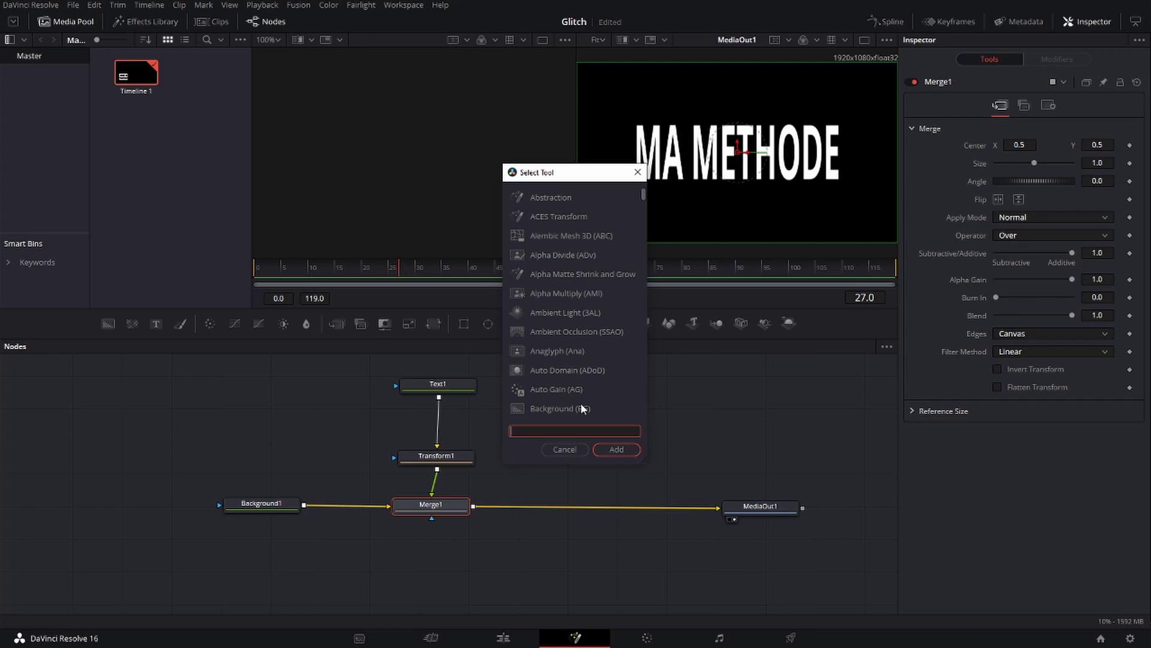
pyautogui.write('displac')
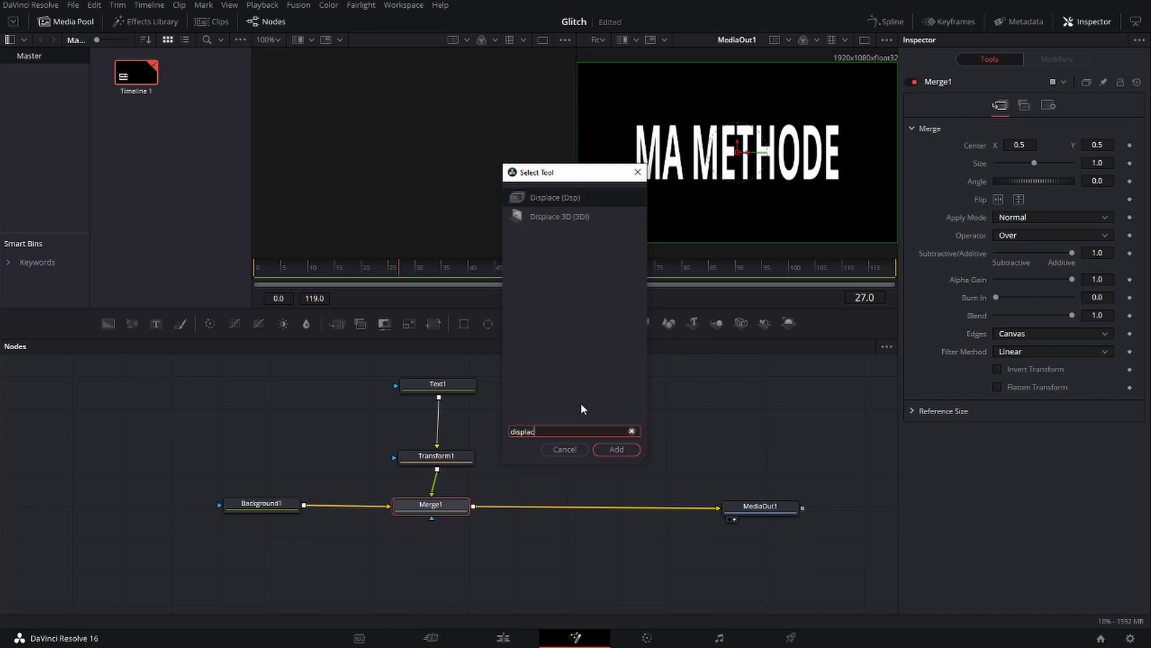
pyautogui.write('e')
pyautogui.click(623, 453)
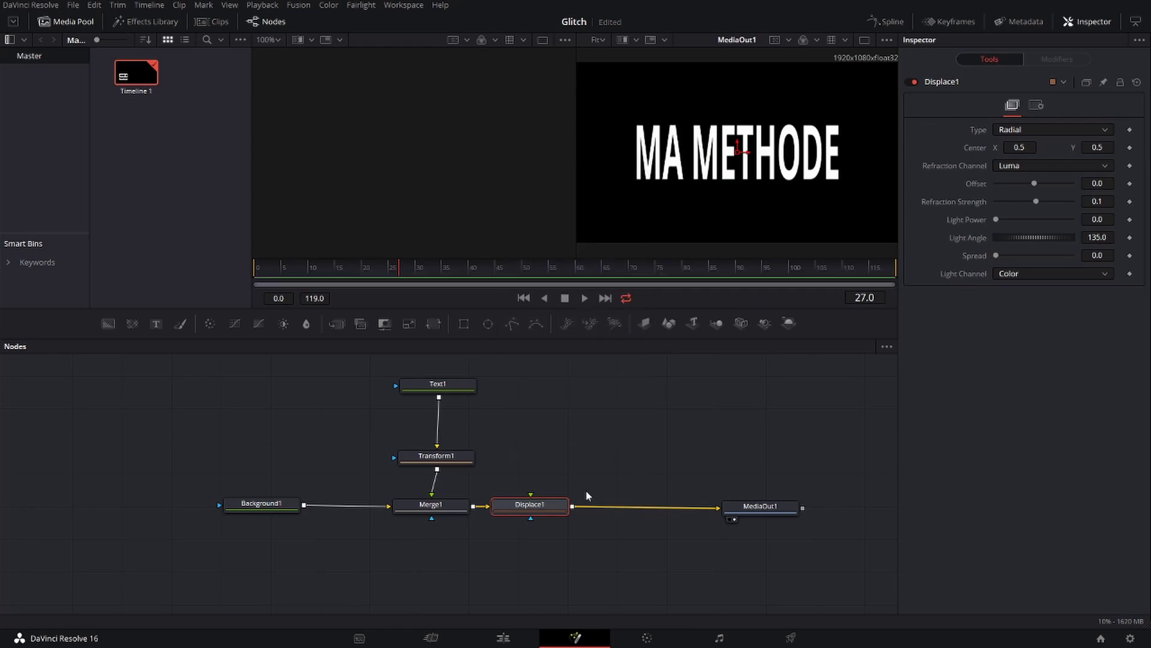
pyautogui.moveTo(546, 508); pyautogui.dragTo(599, 509)
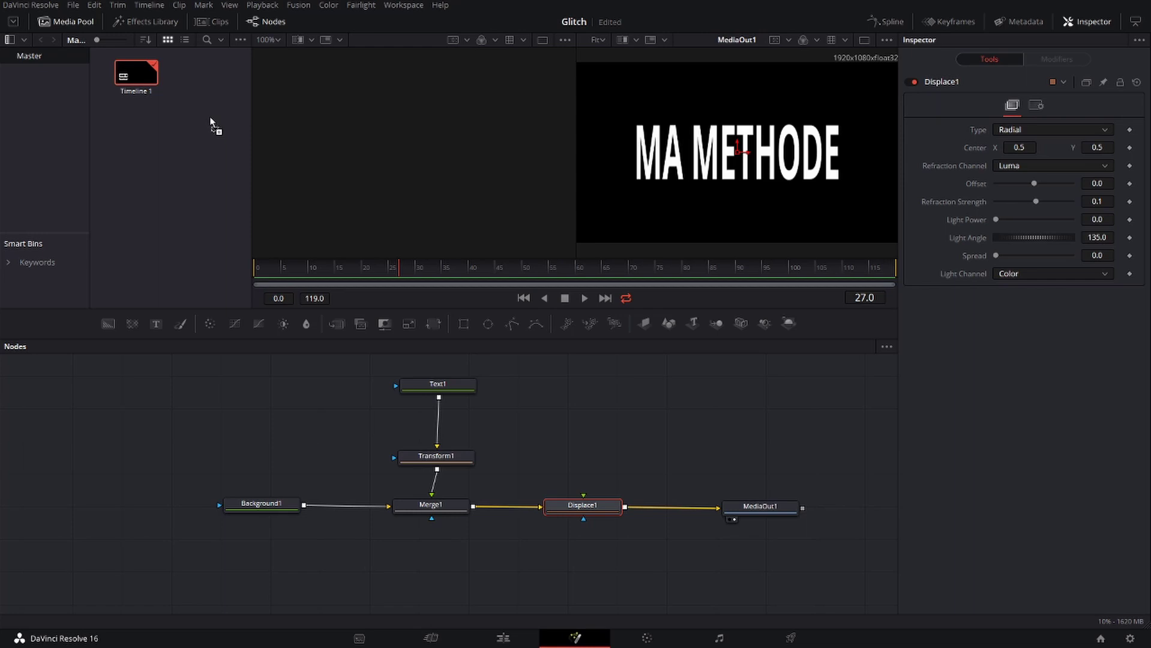
# Step: Import glitch[1-1]_large.jpg into the media pool, place it as a MediaIn node above Displace1, and show it in the first viewer
pyautogui.moveTo(211, 117); pyautogui.dragTo(210, 117)
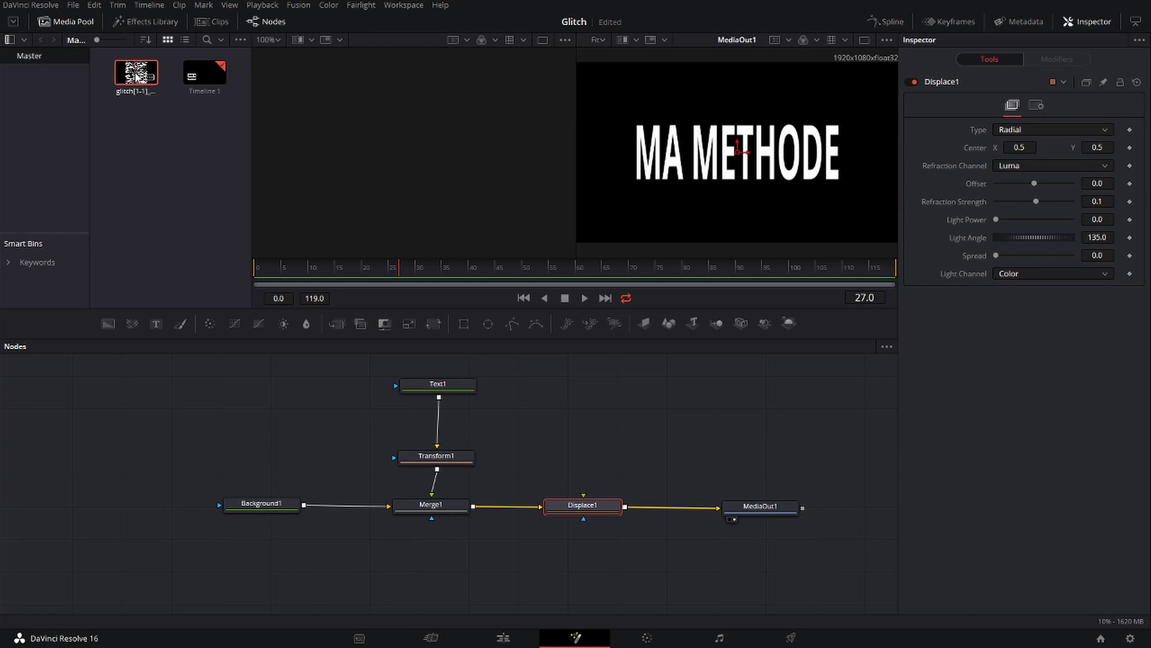
pyautogui.moveTo(137, 77); pyautogui.dragTo(594, 410)
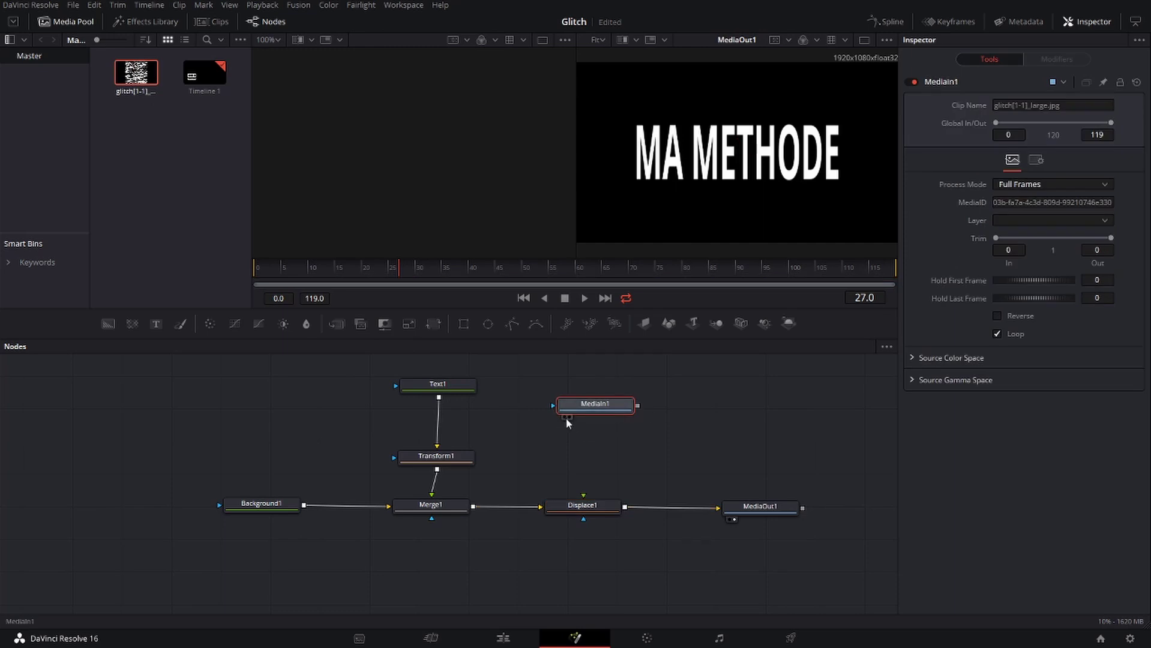
pyautogui.click(564, 417)
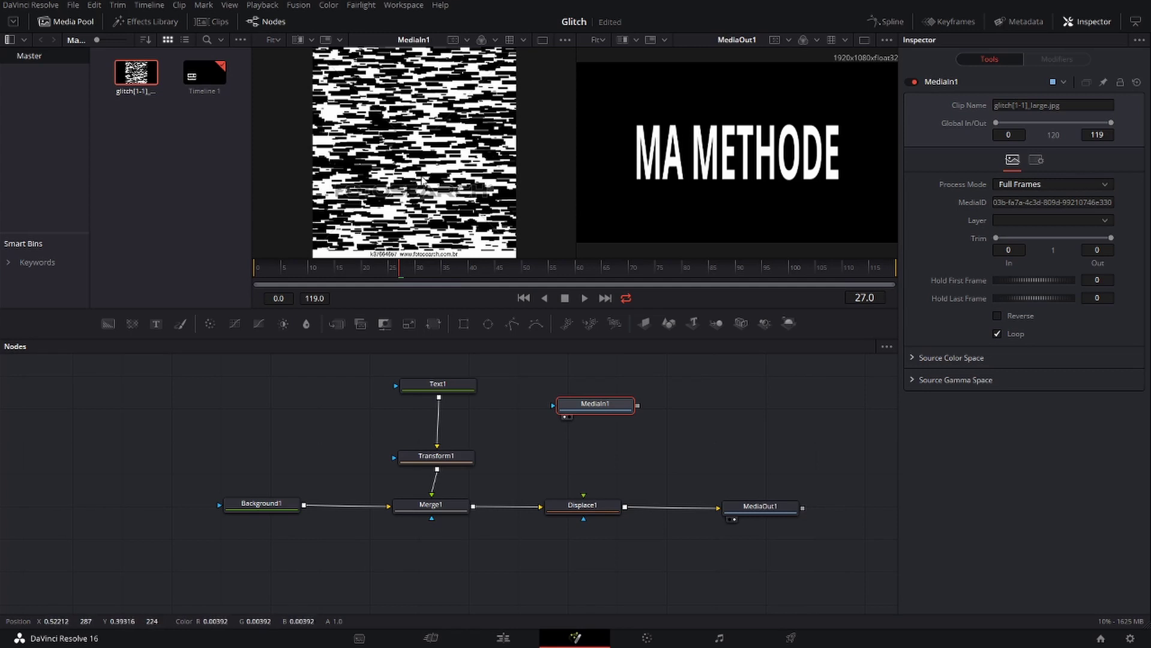
# Step: Examine the glitch image's pattern and its watermarks up close, and fit the whole image back into the viewer
pyautogui.scroll(10, 427, 198)
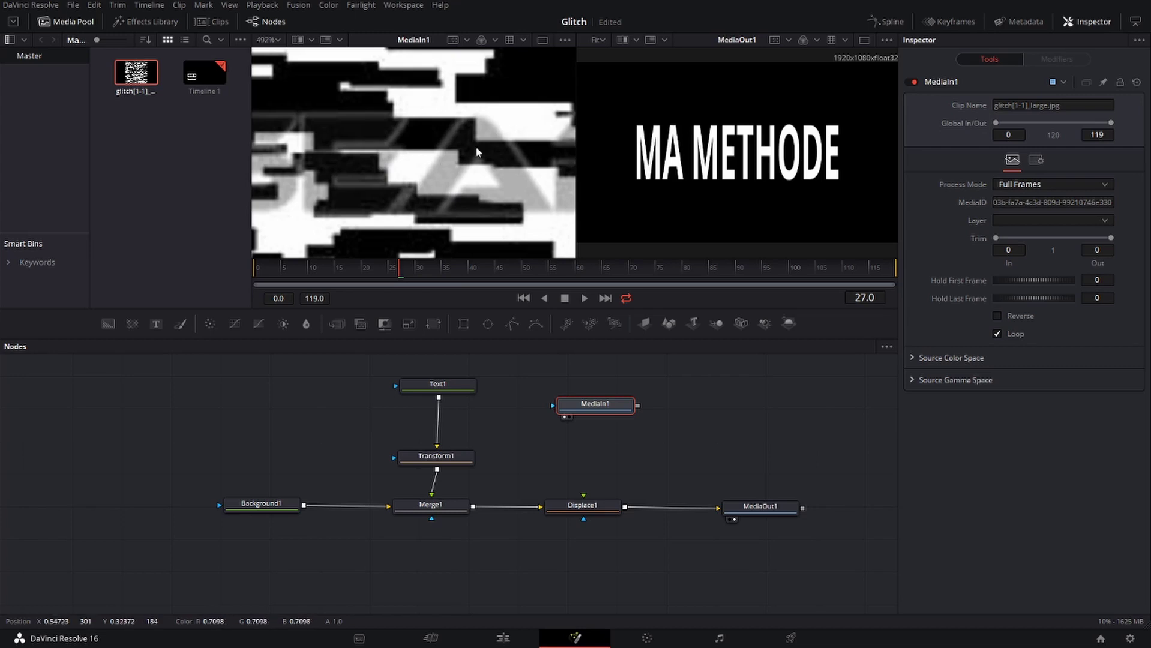
pyautogui.scroll(-10, 478, 186)
pyautogui.scroll(8, 480, 225)
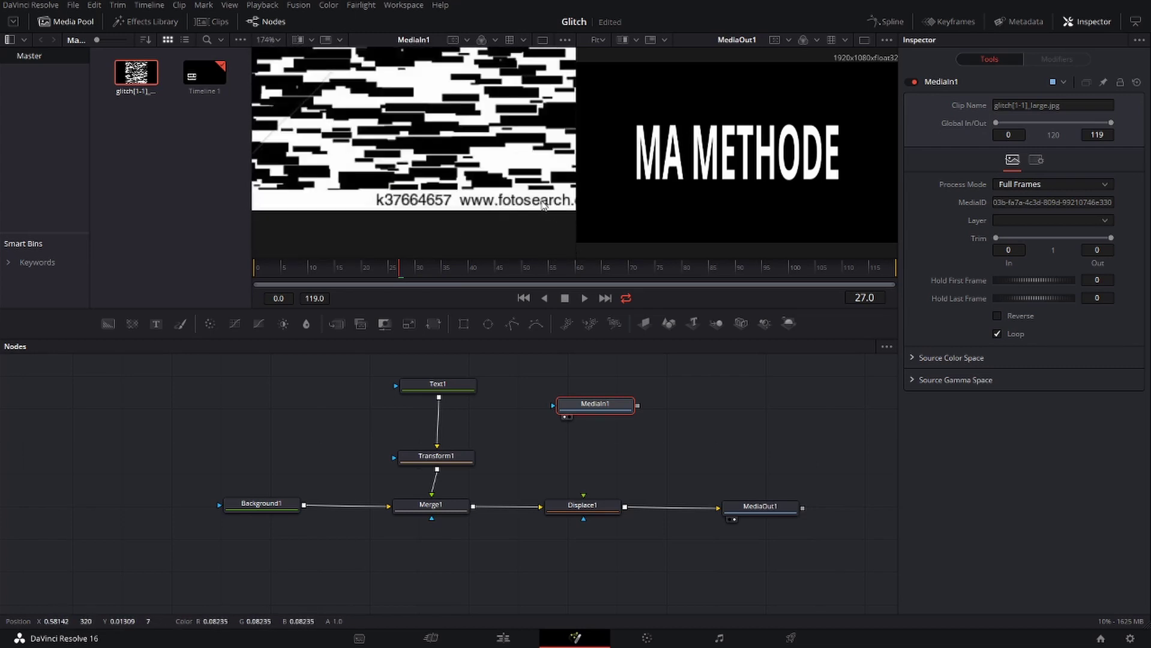
pyautogui.scroll(-5, 491, 206)
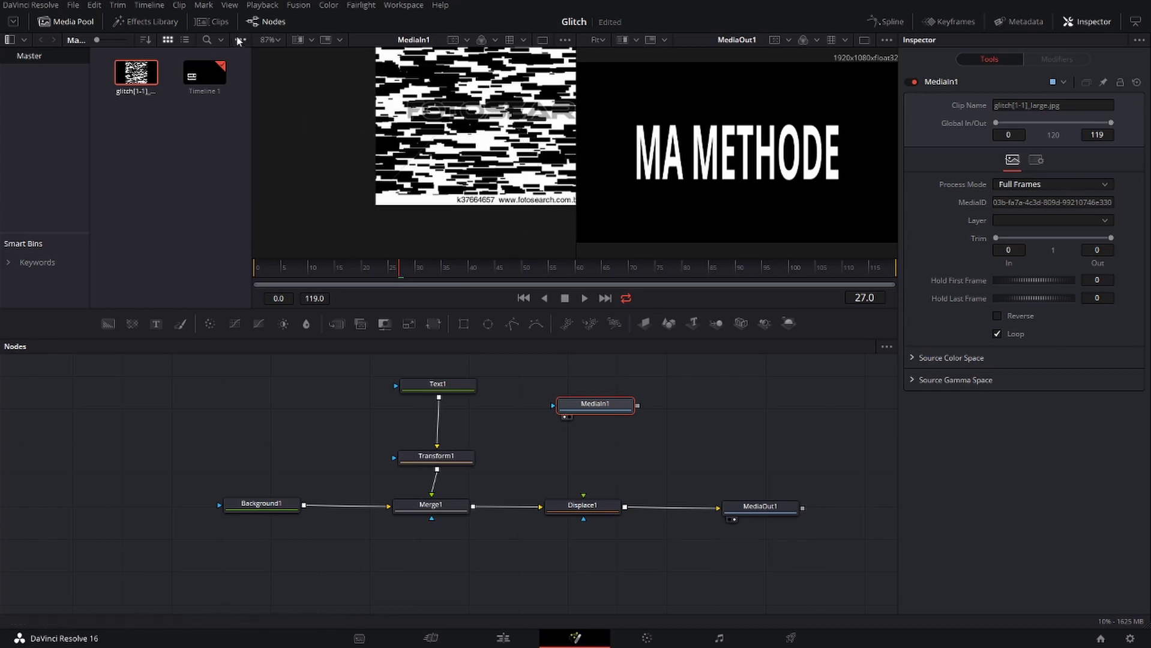
pyautogui.click(279, 40)
pyautogui.click(277, 53)
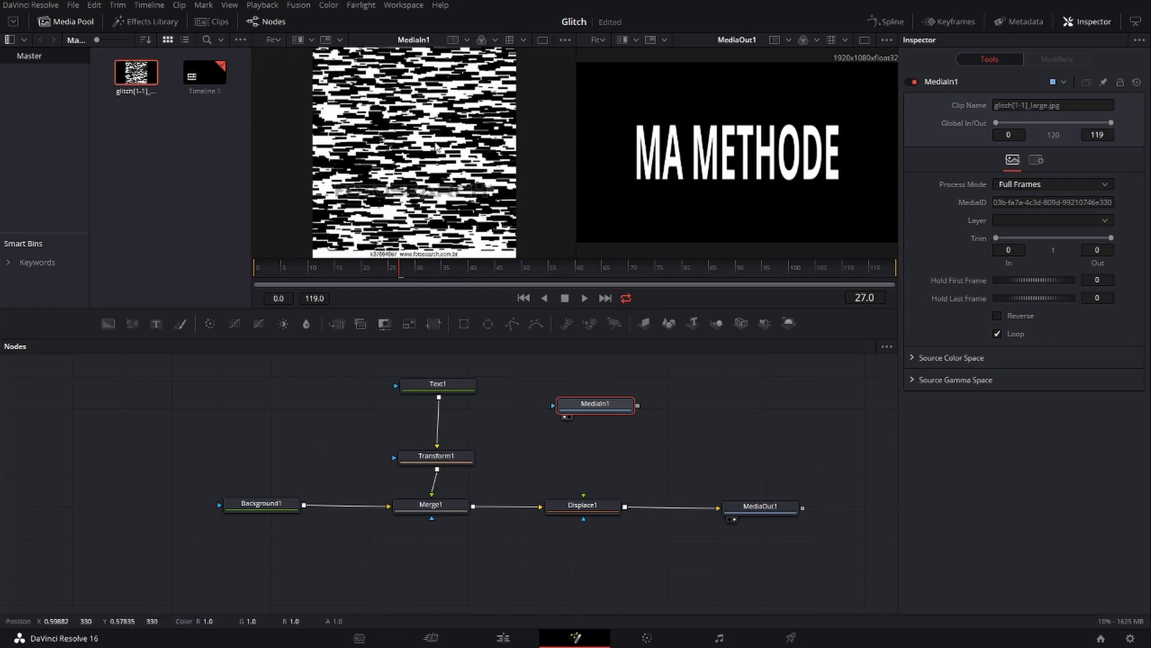
pyautogui.scroll(10, 434, 146)
pyautogui.scroll(8, 434, 144)
pyautogui.scroll(-20, 435, 143)
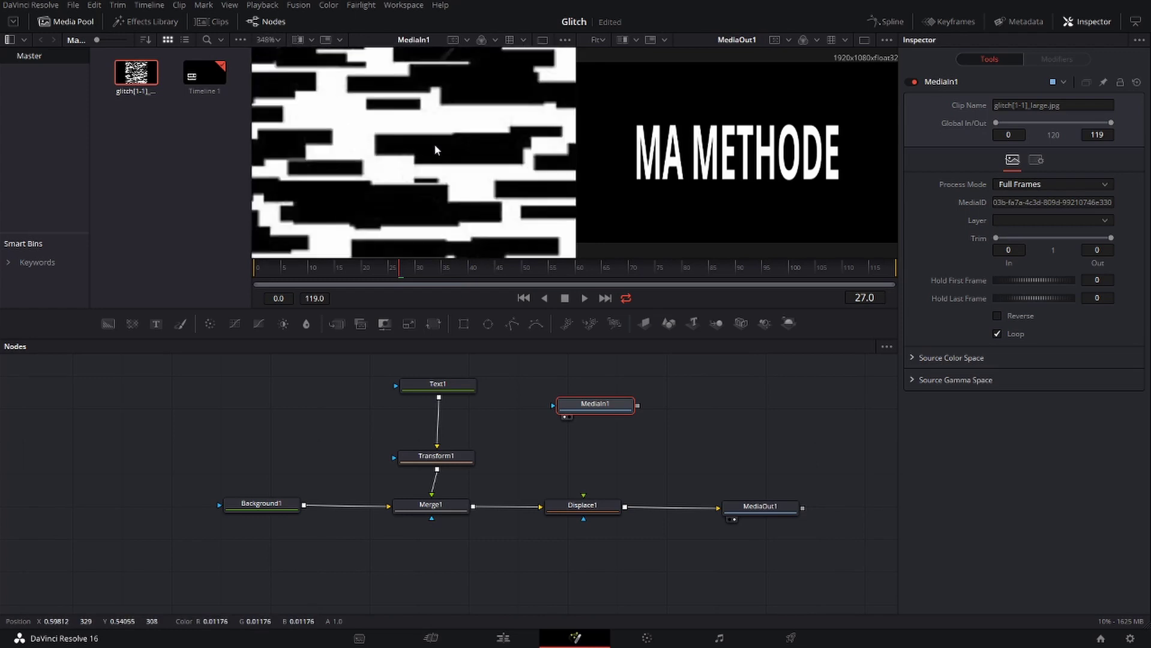
pyautogui.scroll(6, 434, 142)
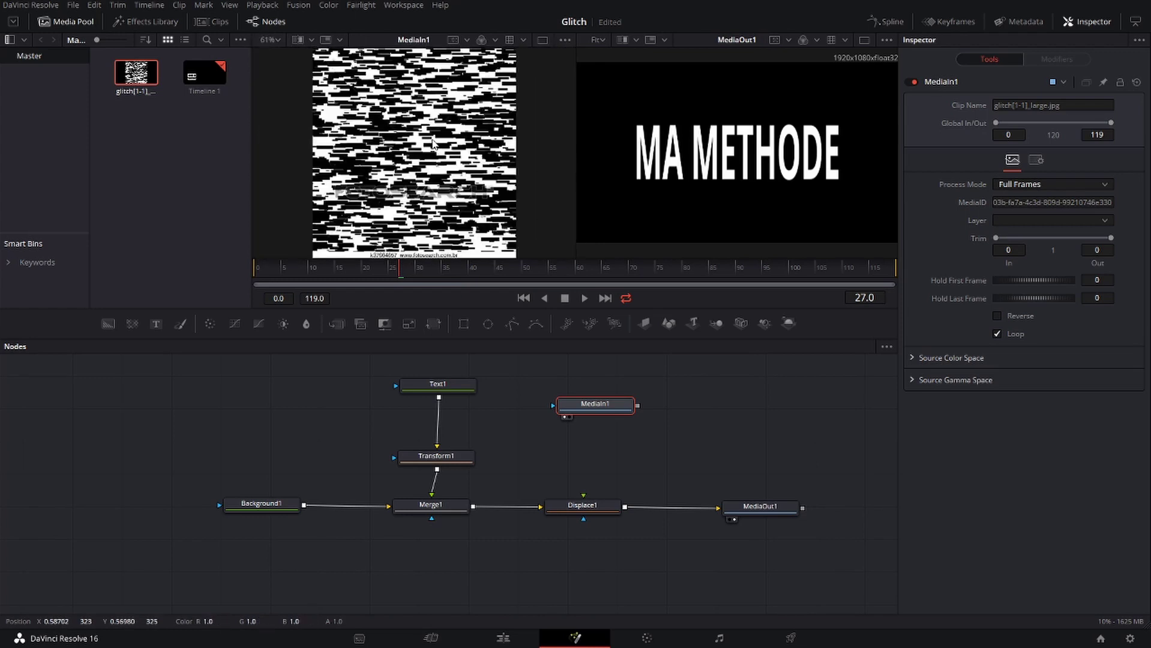
pyautogui.moveTo(434, 144); pyautogui.dragTo(505, 151)
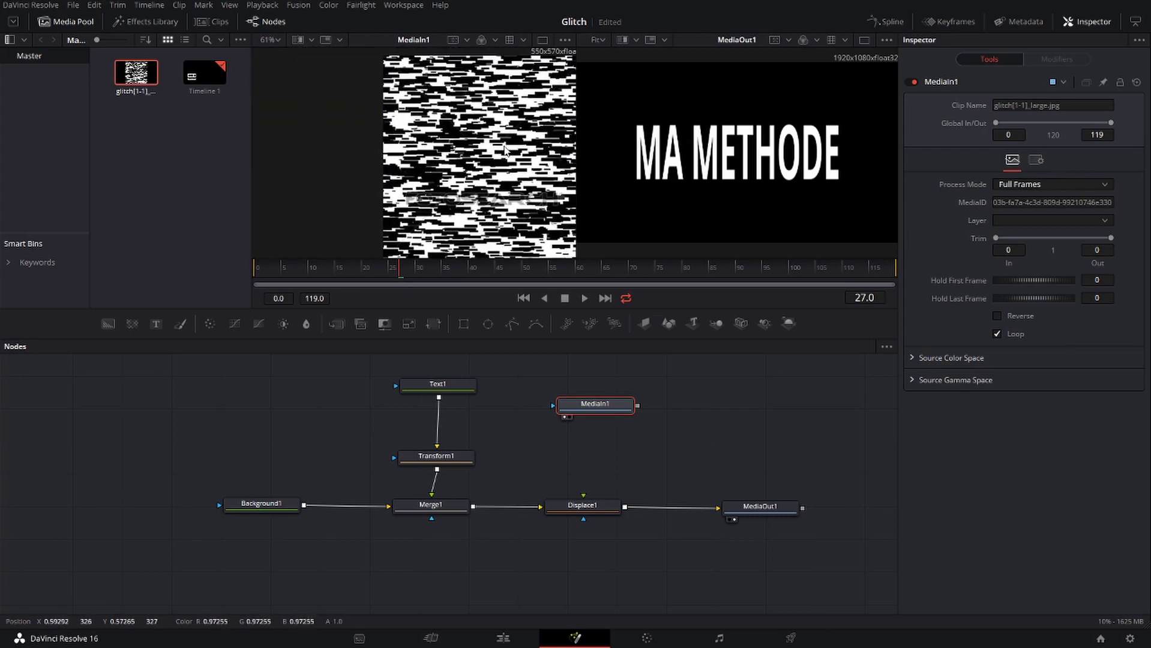
pyautogui.click(270, 40)
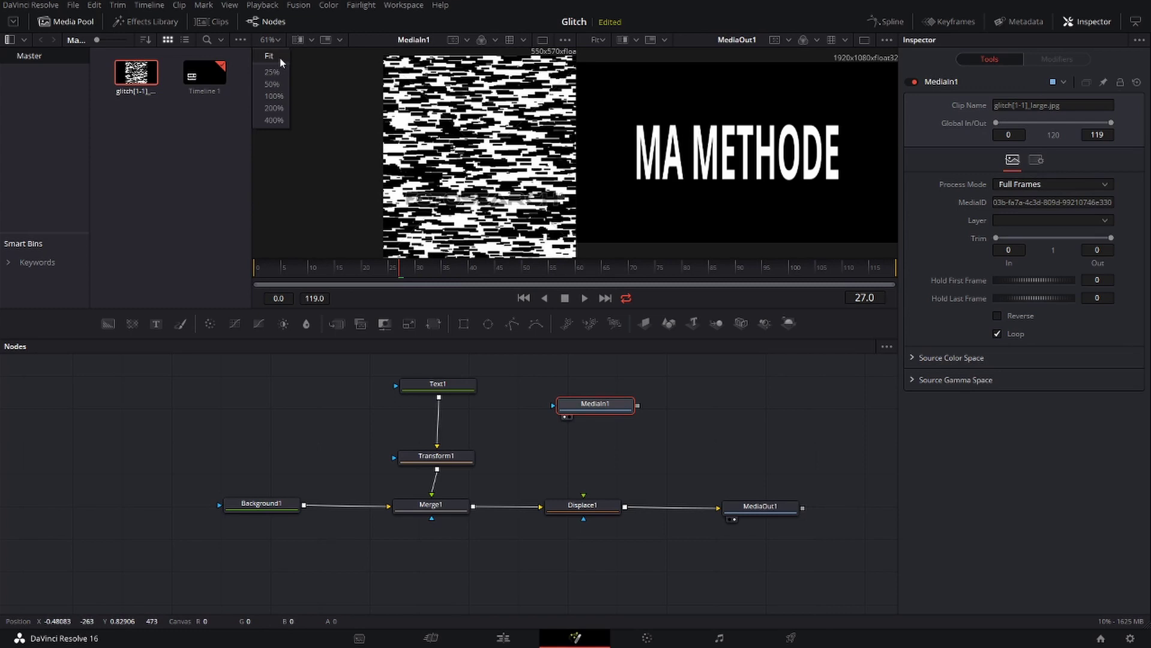
pyautogui.click(280, 57)
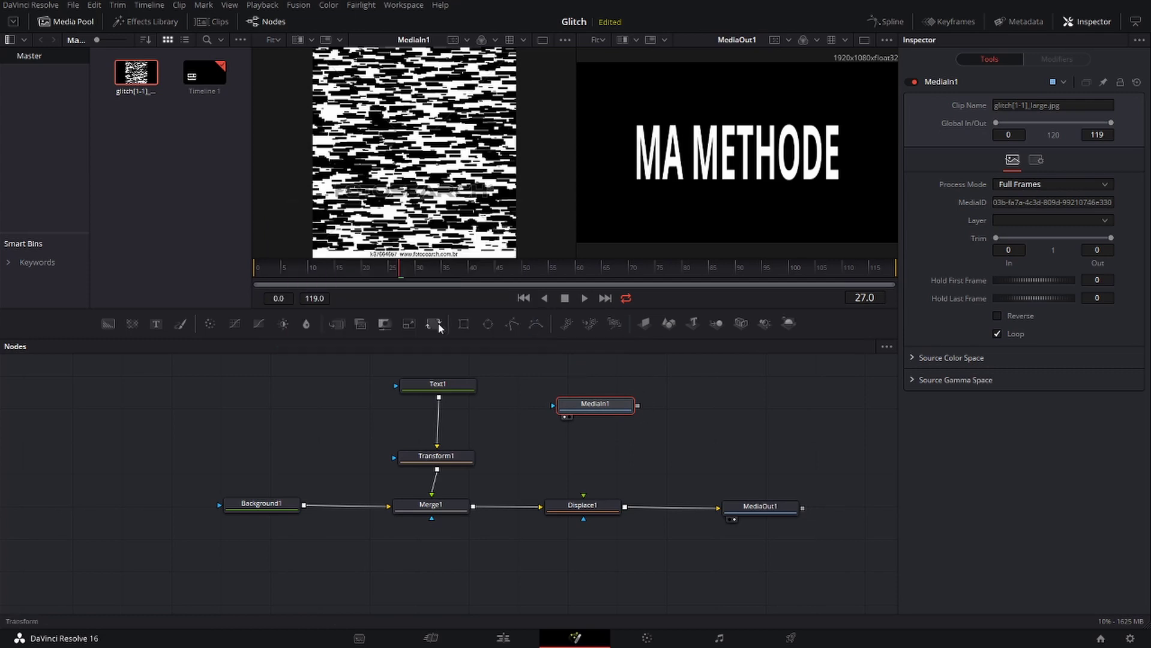
# Step: Add a Transform node after MediaIn1, place it below that node, and connect its output to Displace1's free image input
pyautogui.click(436, 323)
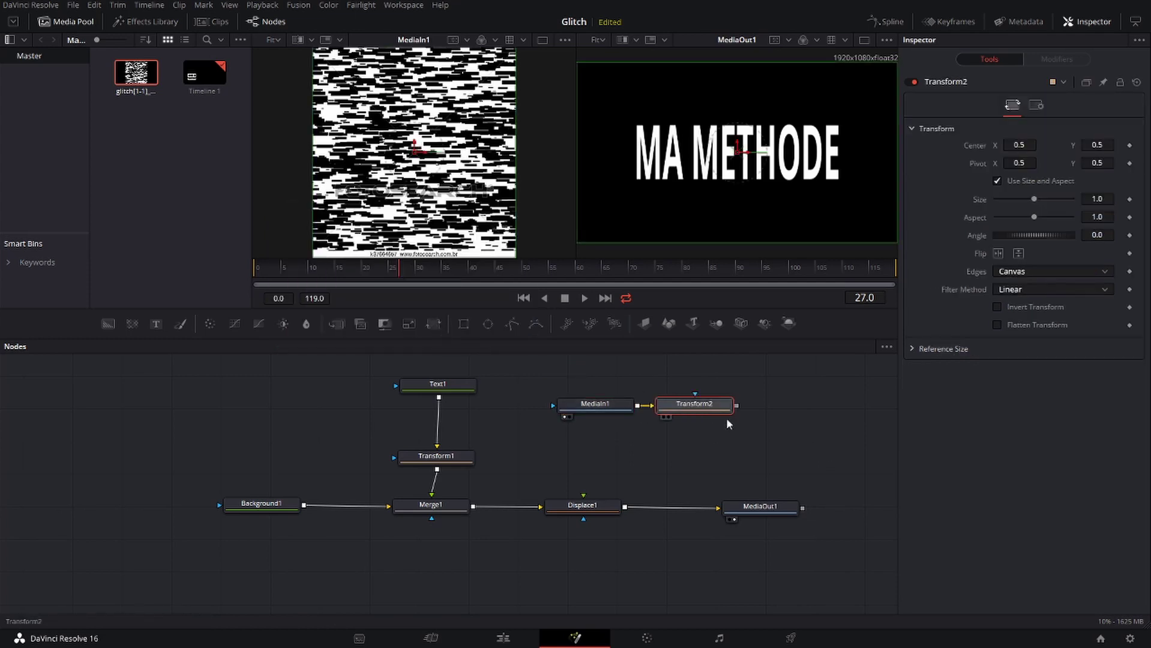
pyautogui.moveTo(708, 405); pyautogui.dragTo(605, 448)
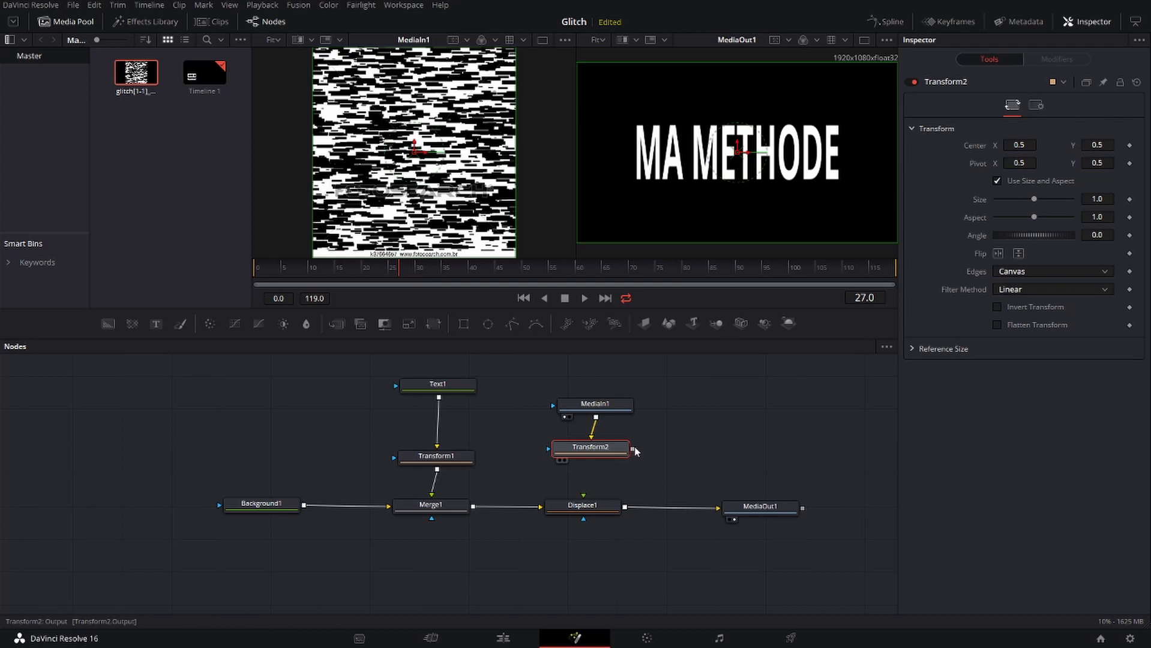
pyautogui.moveTo(633, 451); pyautogui.dragTo(584, 502)
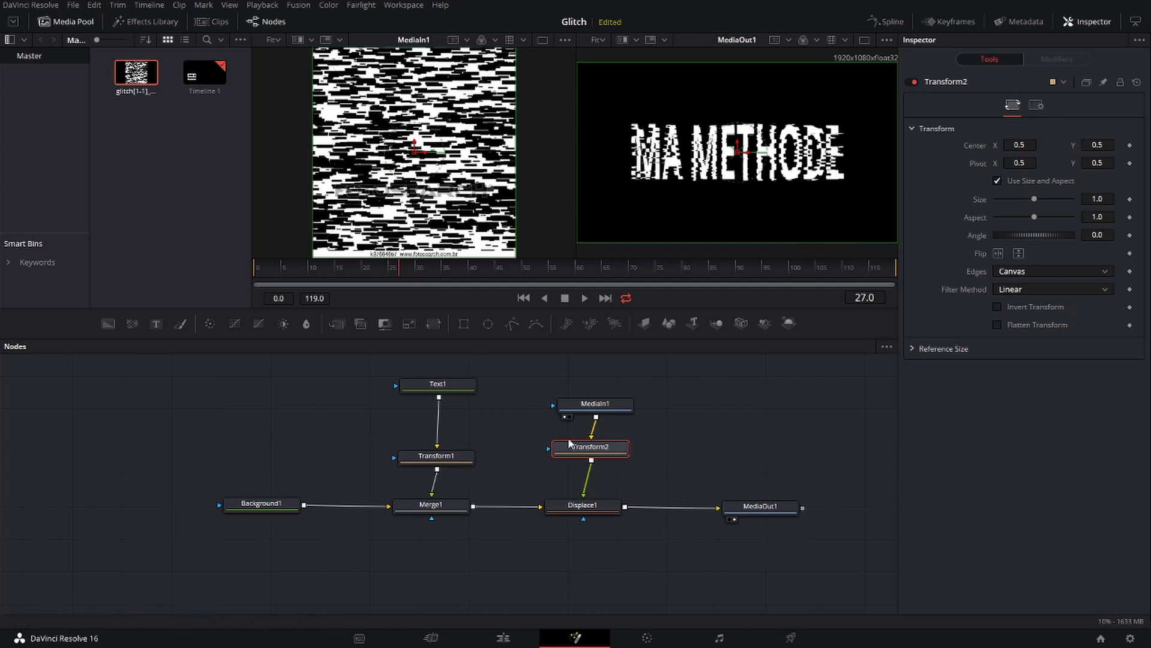
# Step: Turn off Use Size and Aspect on Transform2, and set X Size to 0.97 and Y Size to about 2.08
pyautogui.click(998, 180)
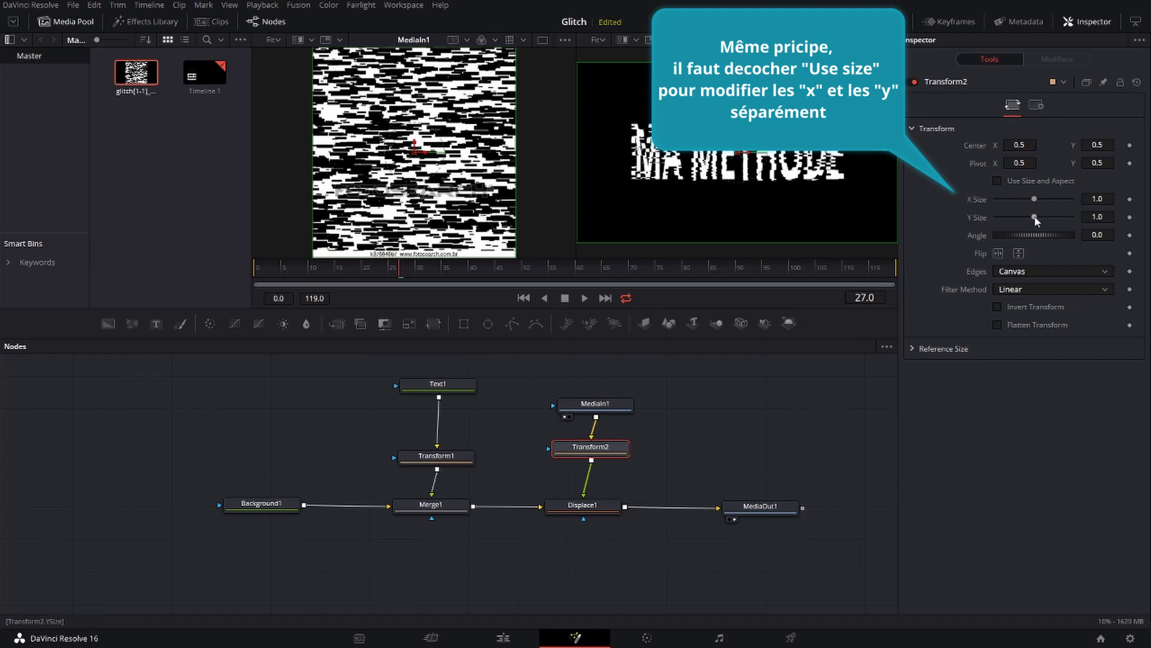
pyautogui.moveTo(1034, 217)
pyautogui.mouseDown()
pyautogui.moveTo(1039, 198)
pyautogui.moveTo(1041, 219)
pyautogui.mouseUp()
pyautogui.moveTo(1045, 217); pyautogui.dragTo(1079, 219)
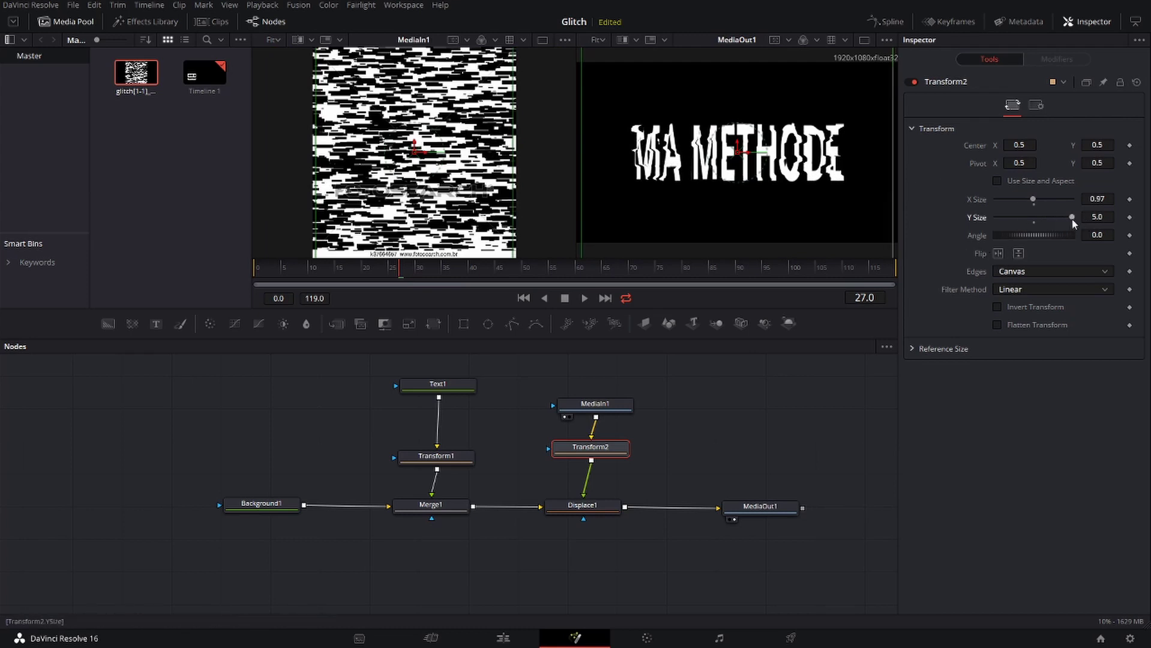
pyautogui.moveTo(1073, 219); pyautogui.dragTo(1045, 221)
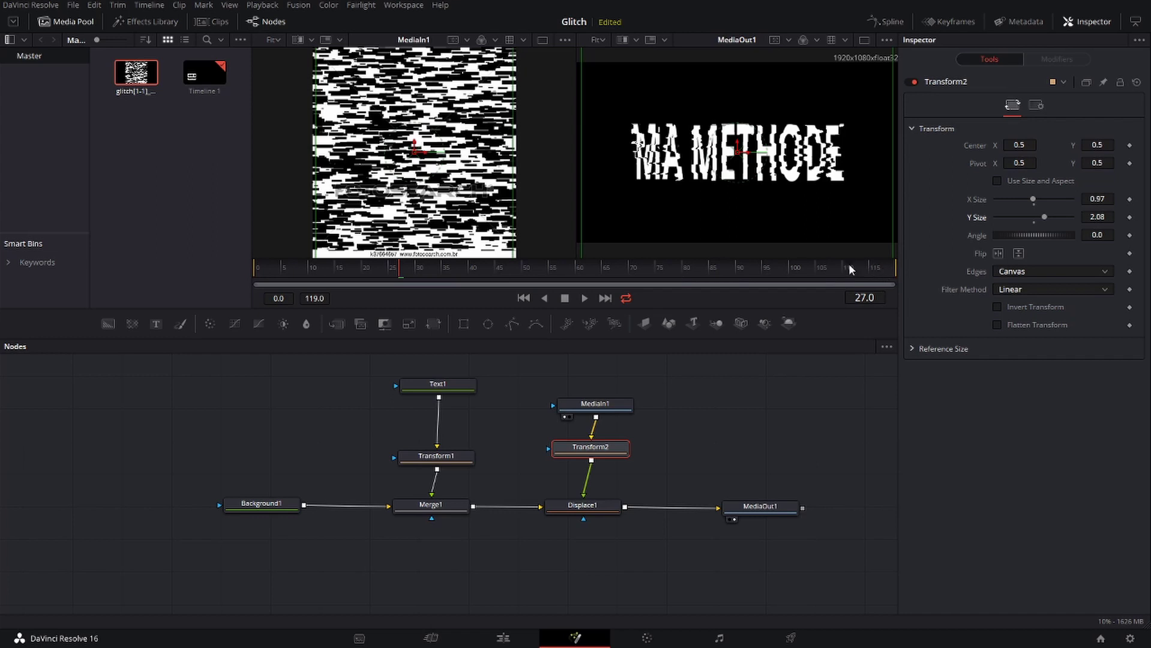
# Step: Move the playhead to frame 15
pyautogui.click(523, 298)
pyautogui.click(894, 270)
pyautogui.click(283, 268)
pyautogui.click(864, 297)
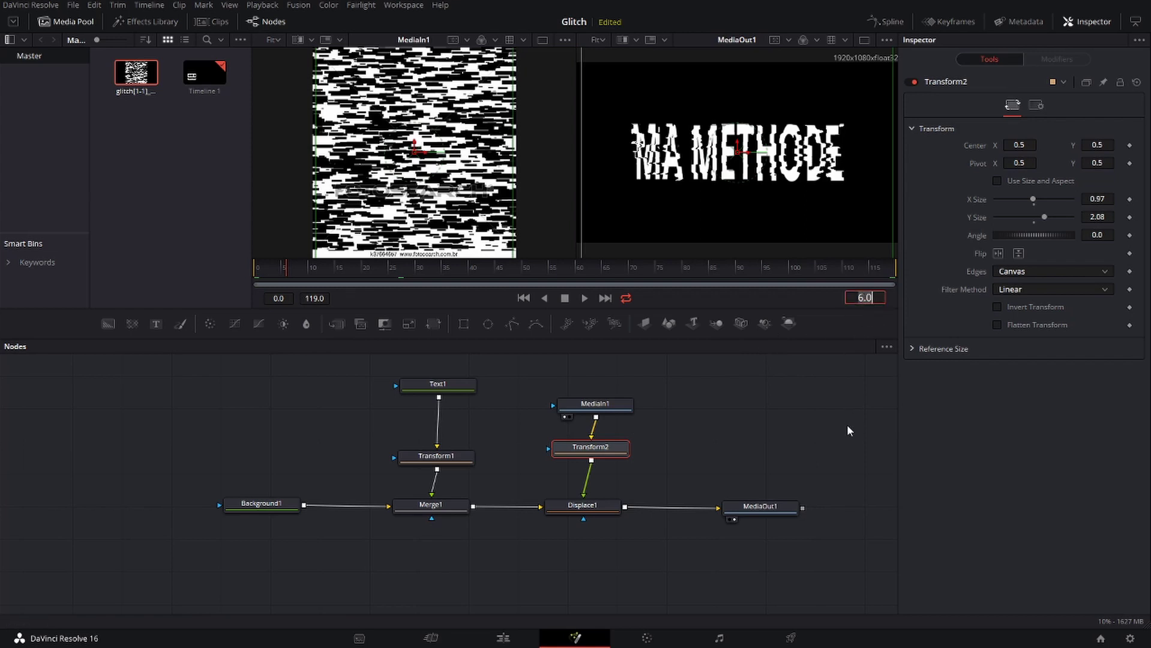
pyautogui.write('15')
pyautogui.press('Return')
# Step: Set the displacement Type of the Displace1 node to X Y
pyautogui.click(594, 510)
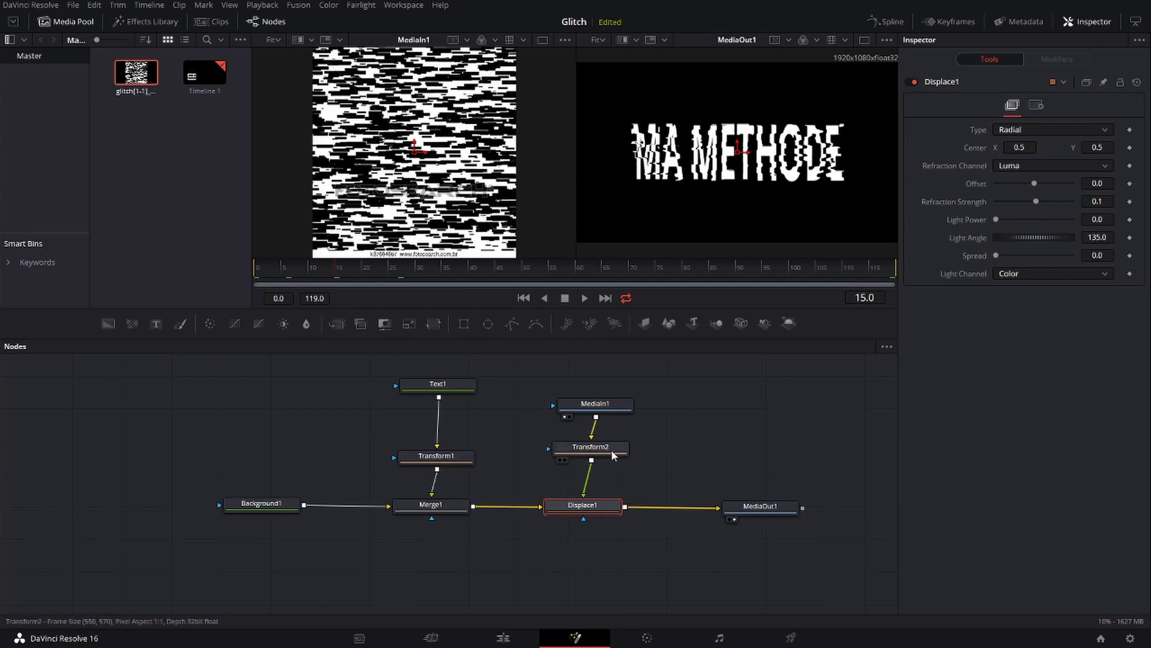
pyautogui.click(1103, 131)
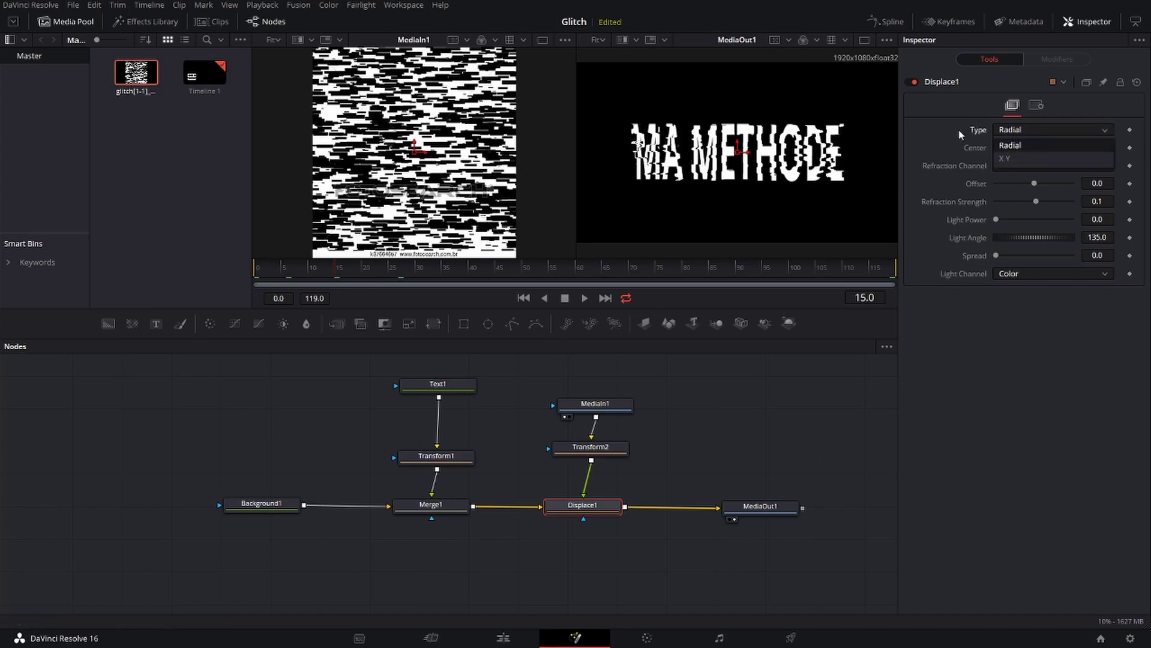
pyautogui.click(935, 133)
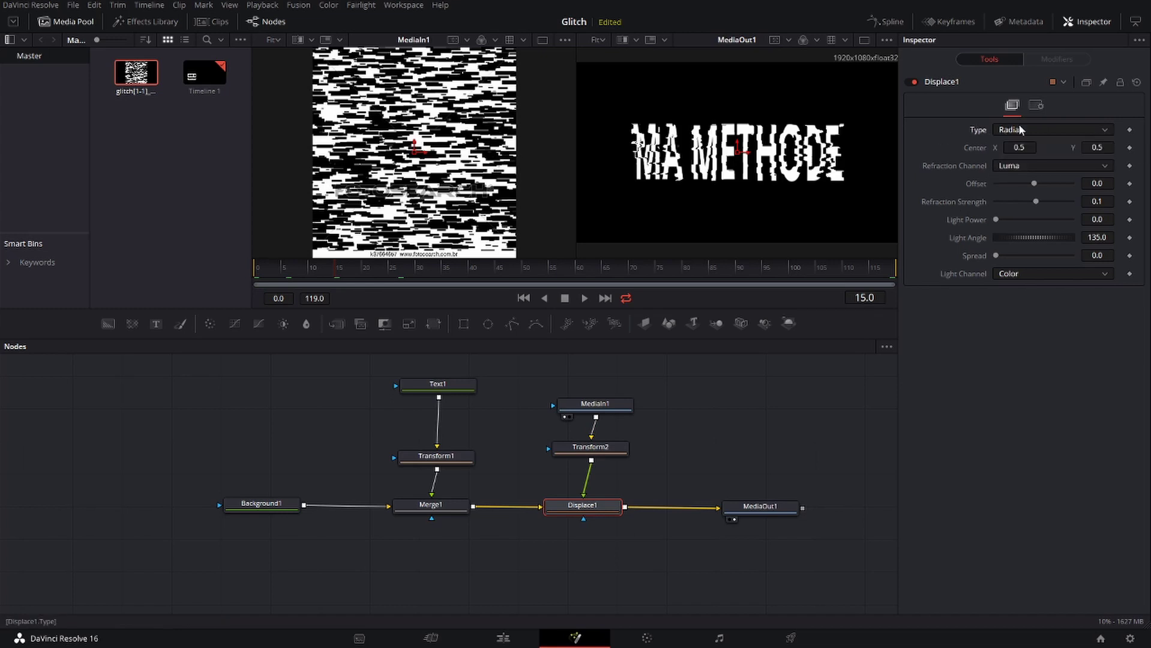
pyautogui.click(1103, 130)
pyautogui.click(1024, 158)
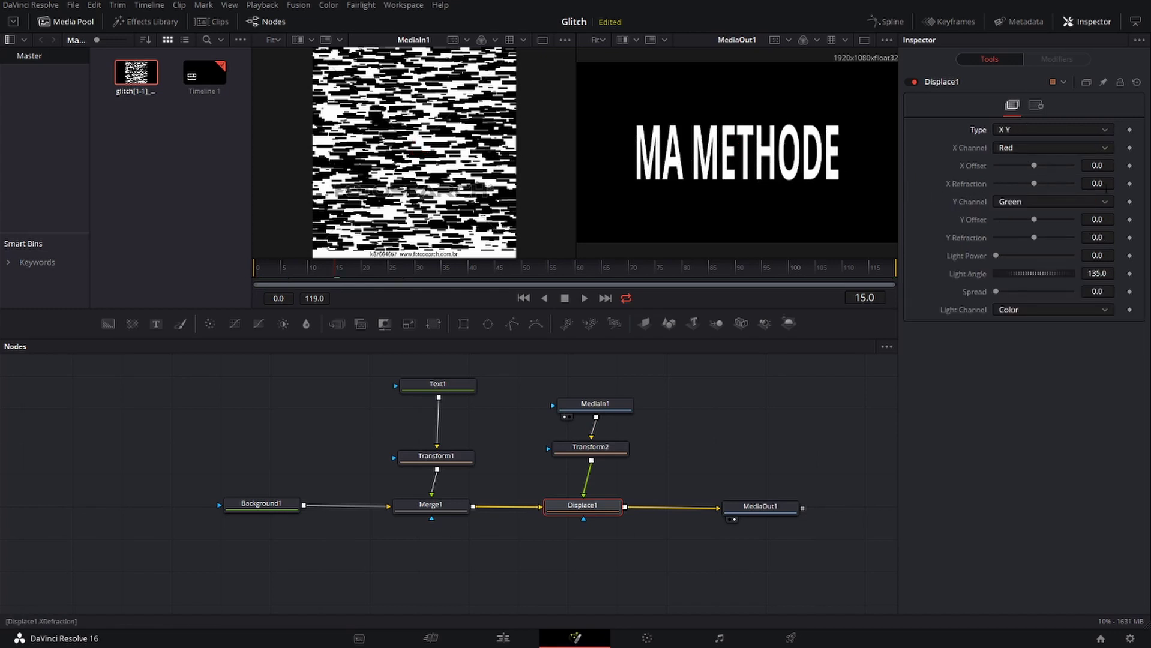
# Step: Set starting keyframes for X Refraction, Y Refraction and Spread on Displace1 at frame 15
pyautogui.click(1130, 184)
pyautogui.click(1131, 239)
pyautogui.click(1130, 184)
pyautogui.click(1131, 238)
pyautogui.click(1130, 183)
pyautogui.click(1131, 238)
pyautogui.click(1130, 184)
pyautogui.click(1130, 238)
pyautogui.click(1130, 183)
pyautogui.click(1131, 239)
pyautogui.click(1130, 293)
# Step: Keyframe Displace1's X Refraction frame by frame, with about 0.071 at frame 16, 0.051 by frame 18 and -0.017 at frame 19
pyautogui.moveTo(1035, 183); pyautogui.dragTo(1060, 184)
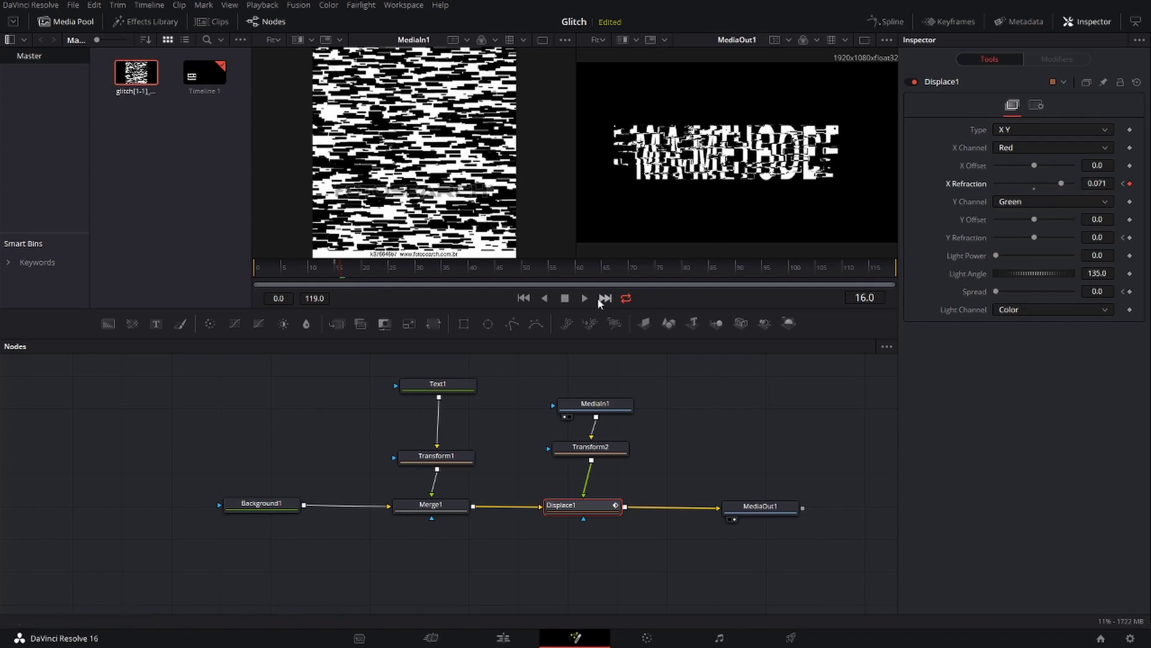
pyautogui.press('Right')
pyautogui.moveTo(1062, 183)
pyautogui.mouseDown()
pyautogui.moveTo(1022, 183)
pyautogui.moveTo(1053, 183)
pyautogui.mouseUp()
pyautogui.press('Right')
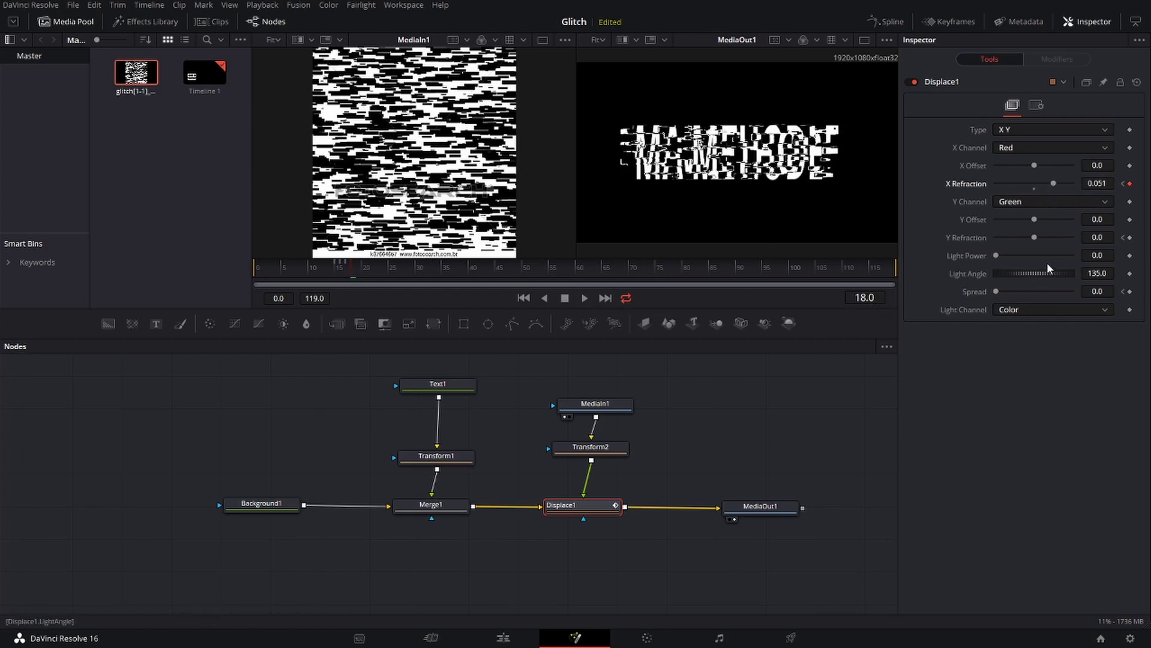
pyautogui.press('Right')
pyautogui.moveTo(1055, 183); pyautogui.dragTo(1029, 182)
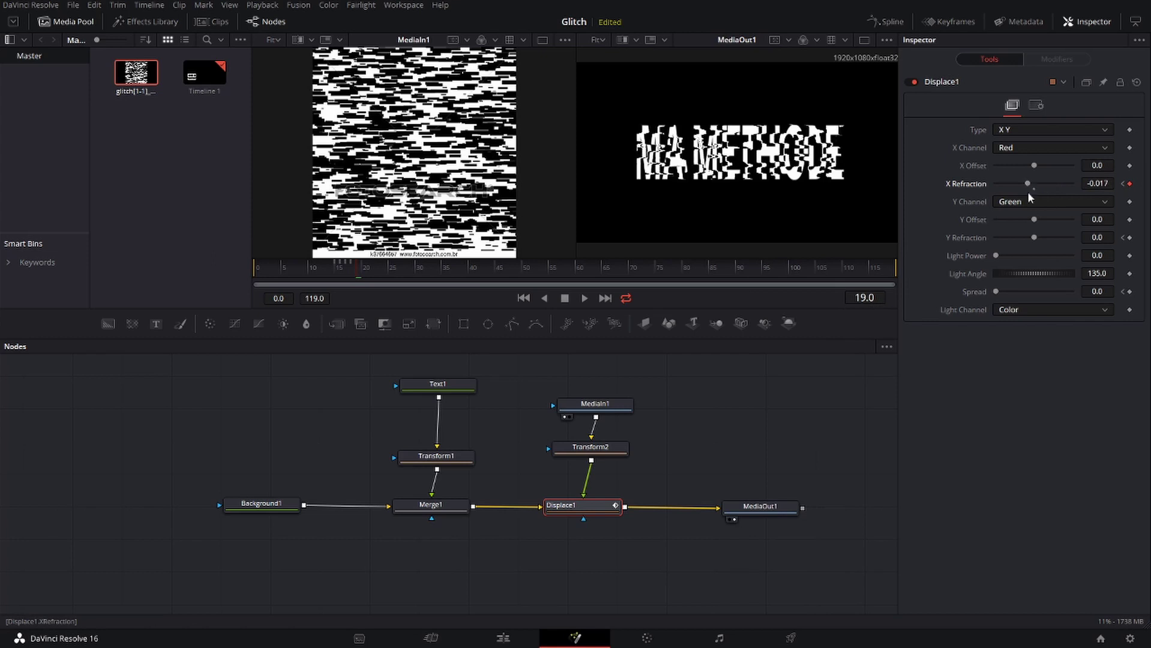
# Step: Keyframe Y Refraction to about -0.08 at frame 19 and 0.0 at frame 20, and X Refraction to about 0.017 at frame 20
pyautogui.moveTo(1034, 238); pyautogui.dragTo(1004, 238)
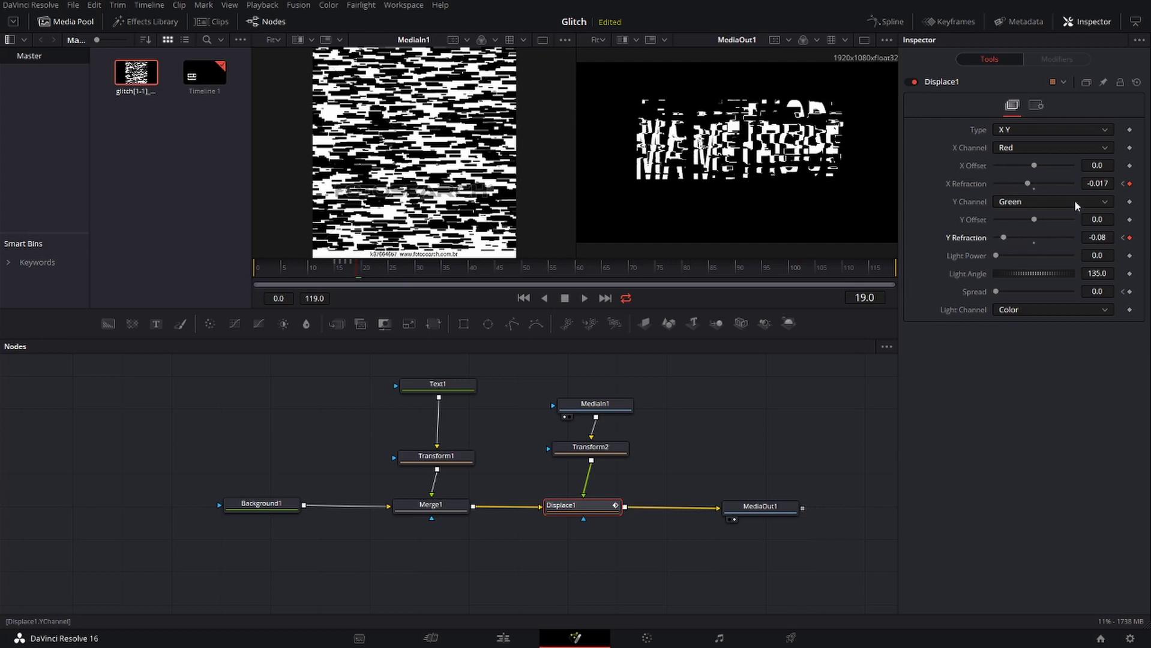
pyautogui.press('Right')
pyautogui.moveTo(1005, 237); pyautogui.dragTo(1035, 241)
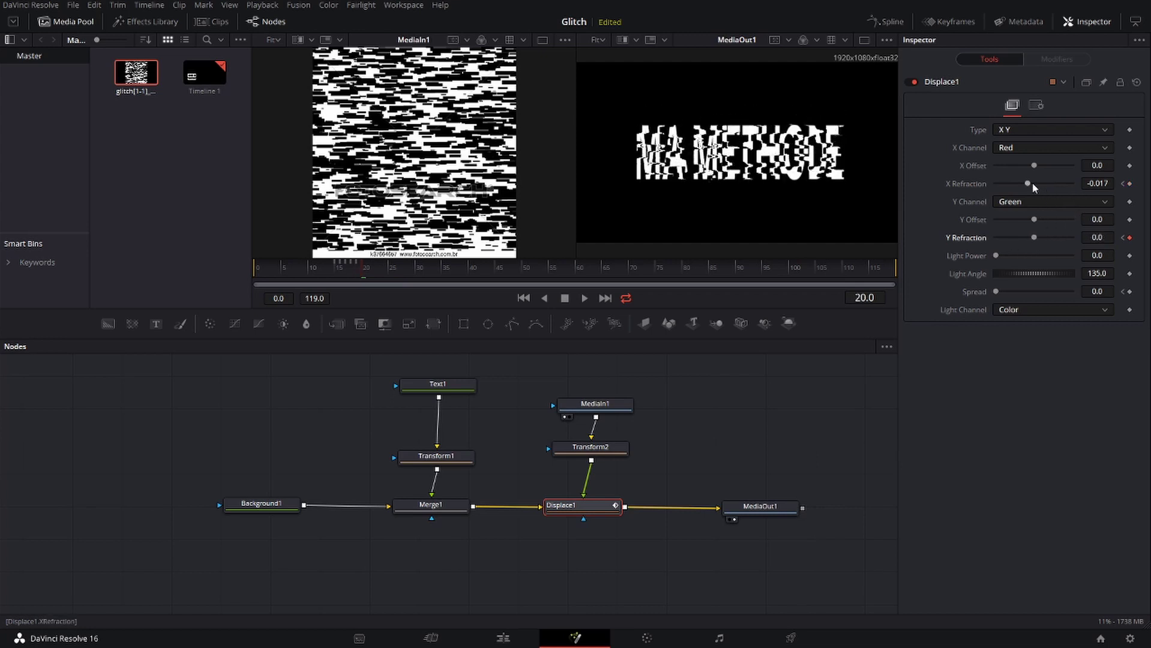
pyautogui.moveTo(1029, 184); pyautogui.dragTo(1044, 189)
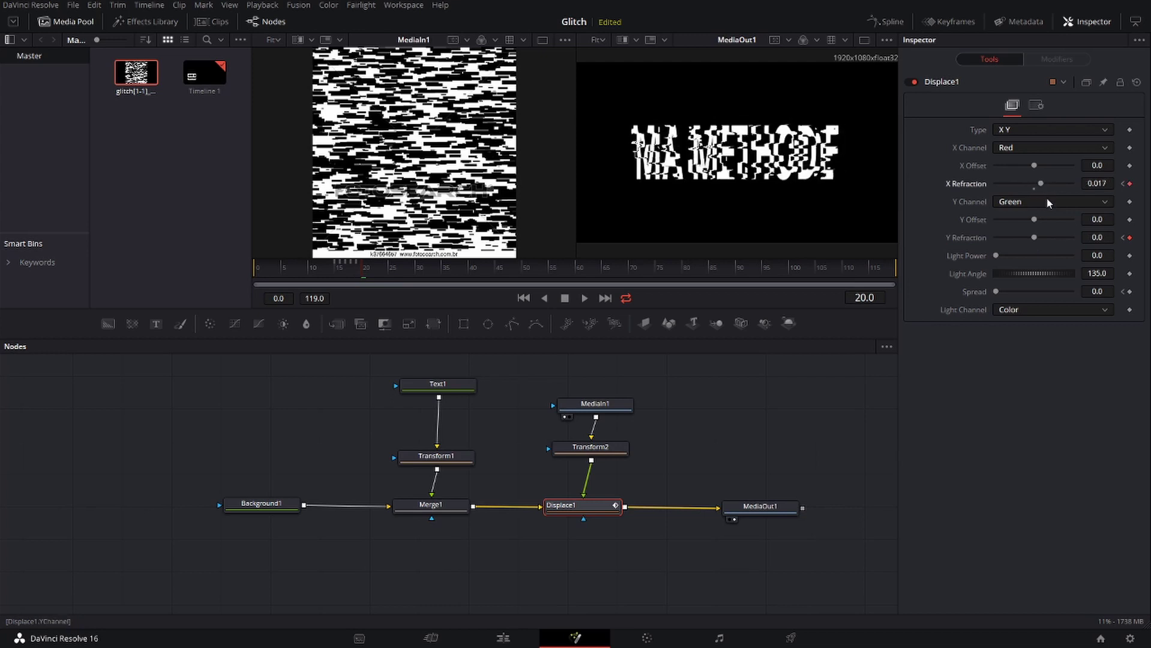
# Step: Reduce X Refraction to nearly zero at frame 21, and set it to exactly 0 at frame 22
pyautogui.press('Right')
pyautogui.moveTo(1041, 183); pyautogui.dragTo(1036, 188)
pyautogui.press('Right')
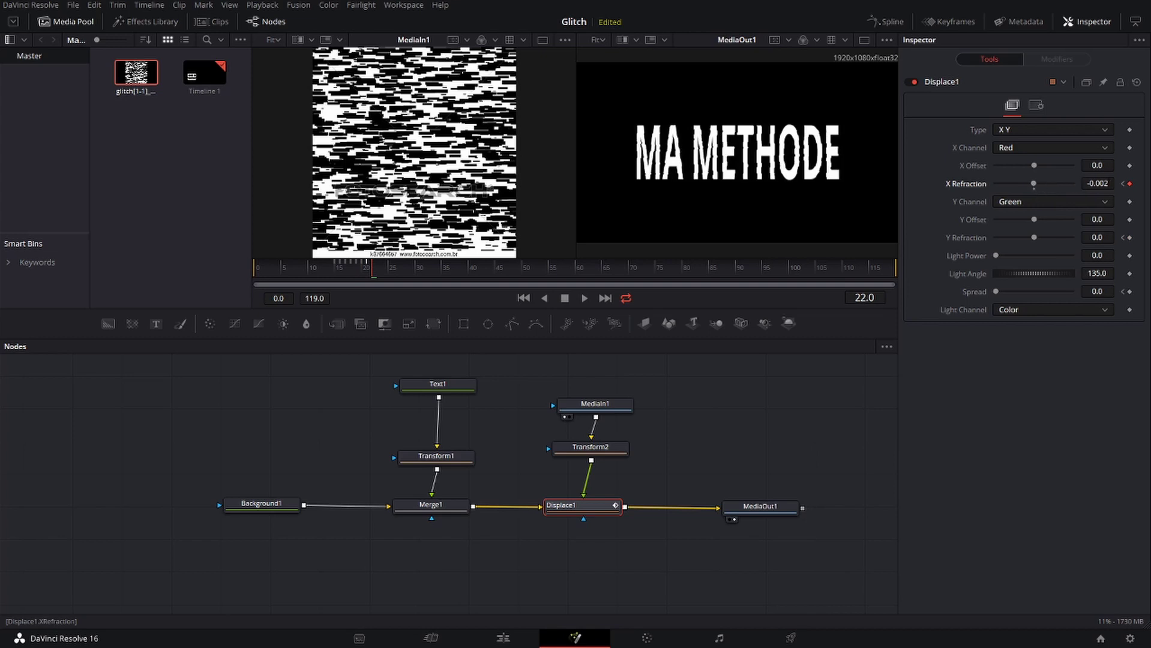
pyautogui.doubleClick(1098, 183)
pyautogui.write('0')
pyautogui.press('Tab')
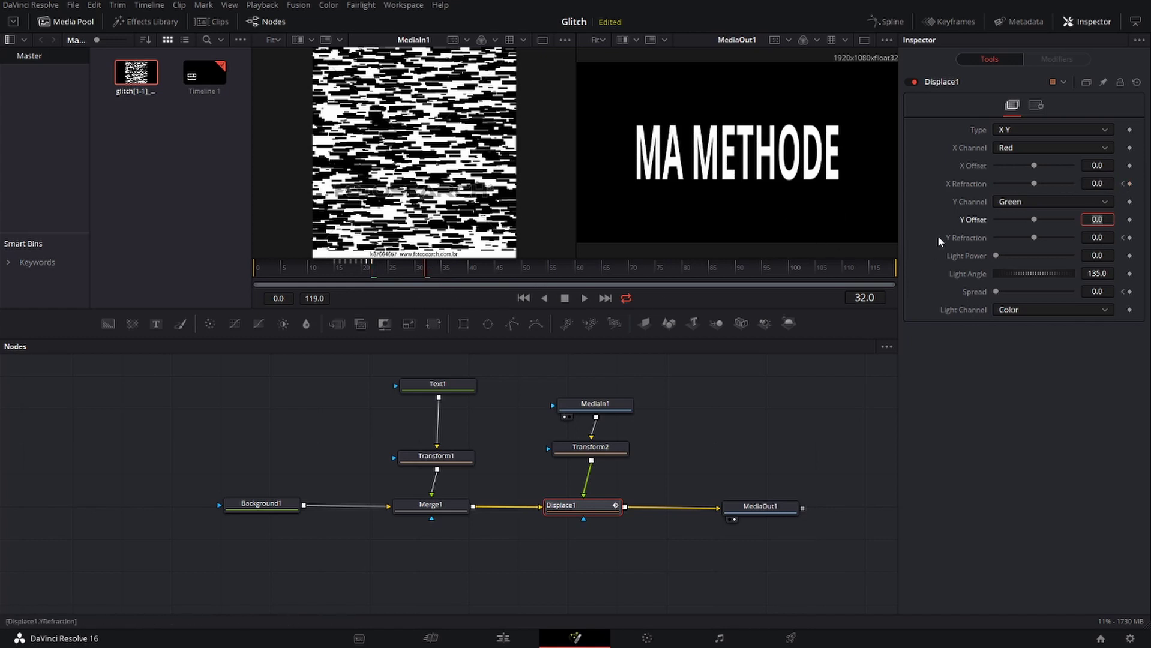
# Step: Keyframe X and Y Refraction at frame 32, Y Refraction at frame 22, and X Refraction to about 0.021 at frame 33
pyautogui.click(1130, 184)
pyautogui.click(1129, 239)
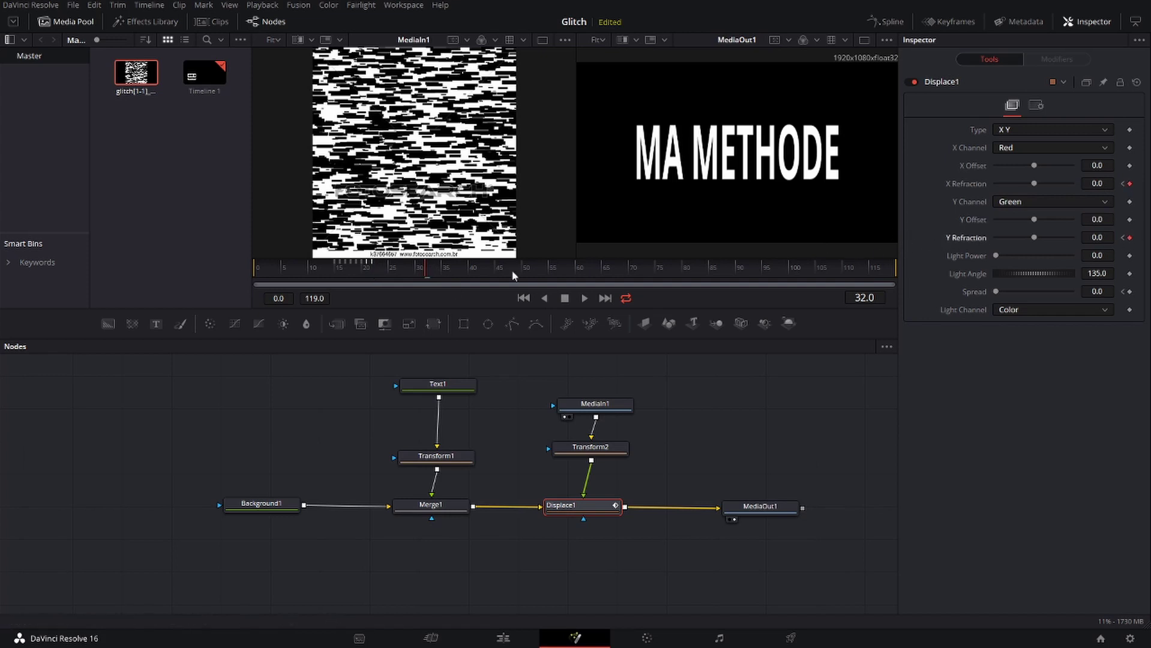
pyautogui.click(373, 264)
pyautogui.click(1129, 239)
pyautogui.click(426, 266)
pyautogui.moveTo(1035, 183); pyautogui.dragTo(1042, 184)
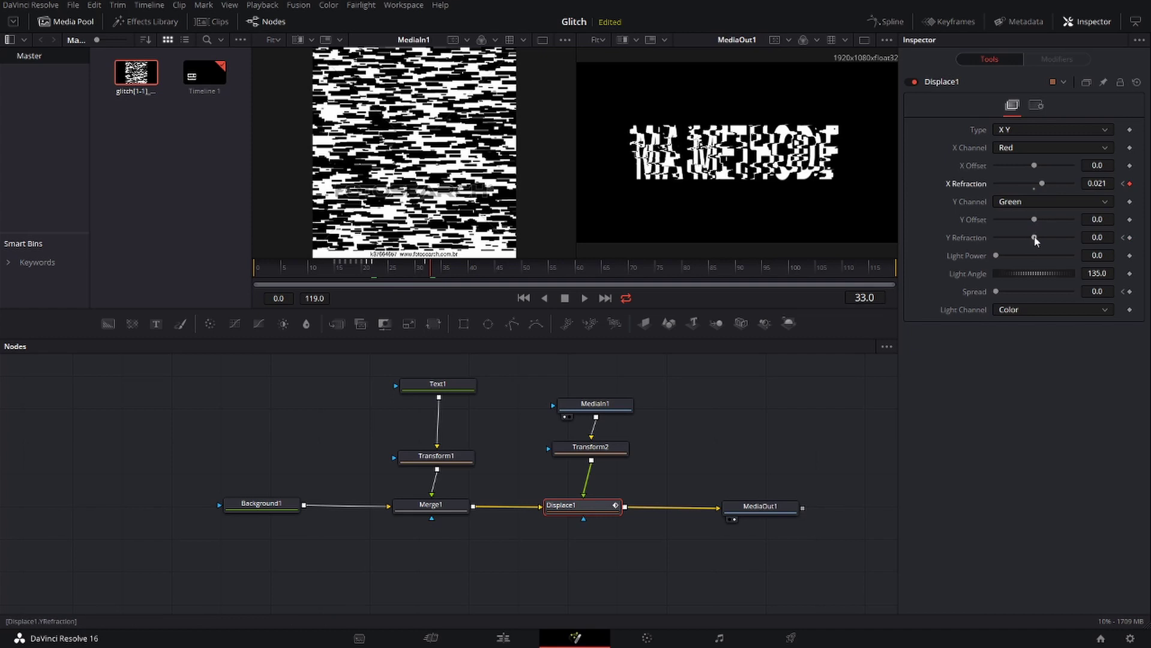
pyautogui.press('Right')
pyautogui.press('Right')
pyautogui.moveTo(1042, 185)
pyautogui.mouseDown()
pyautogui.moveTo(1023, 185)
pyautogui.moveTo(1047, 219)
pyautogui.moveTo(1041, 238)
pyautogui.moveTo(1031, 185)
pyautogui.moveTo(995, 185)
pyautogui.moveTo(1038, 184)
pyautogui.mouseUp()
pyautogui.hotkey('ctrl', 'z')
pyautogui.hotkey('ctrl', 'z')
# Step: Vary X and Y Refraction frame by frame on Displace1 up to frame 41, ending with X Refraction at about 0.002
pyautogui.press('Right')
pyautogui.press('Right')
pyautogui.press('Right')
pyautogui.press('Right')
pyautogui.moveTo(1034, 238)
pyautogui.mouseDown()
pyautogui.moveTo(1061, 237)
pyautogui.moveTo(1034, 238)
pyautogui.mouseUp()
pyautogui.press('Right')
pyautogui.moveTo(1038, 183)
pyautogui.mouseDown()
pyautogui.moveTo(1072, 184)
pyautogui.moveTo(1024, 184)
pyautogui.moveTo(1044, 184)
pyautogui.mouseUp()
pyautogui.press('Right')
# Step: Keyframe Displace1's Y Refraction at frame 63, and set both Y Refraction and X Refraction to 0 at frame 67
pyautogui.click(592, 267)
pyautogui.click(1130, 238)
pyautogui.press('Right')
pyautogui.press('Right')
pyautogui.press('Right')
pyautogui.press('Right')
pyautogui.moveTo(1034, 238)
pyautogui.mouseDown()
pyautogui.moveTo(996, 237)
pyautogui.moveTo(1032, 239)
pyautogui.mouseUp()
pyautogui.doubleClick(1097, 238)
pyautogui.write('0')
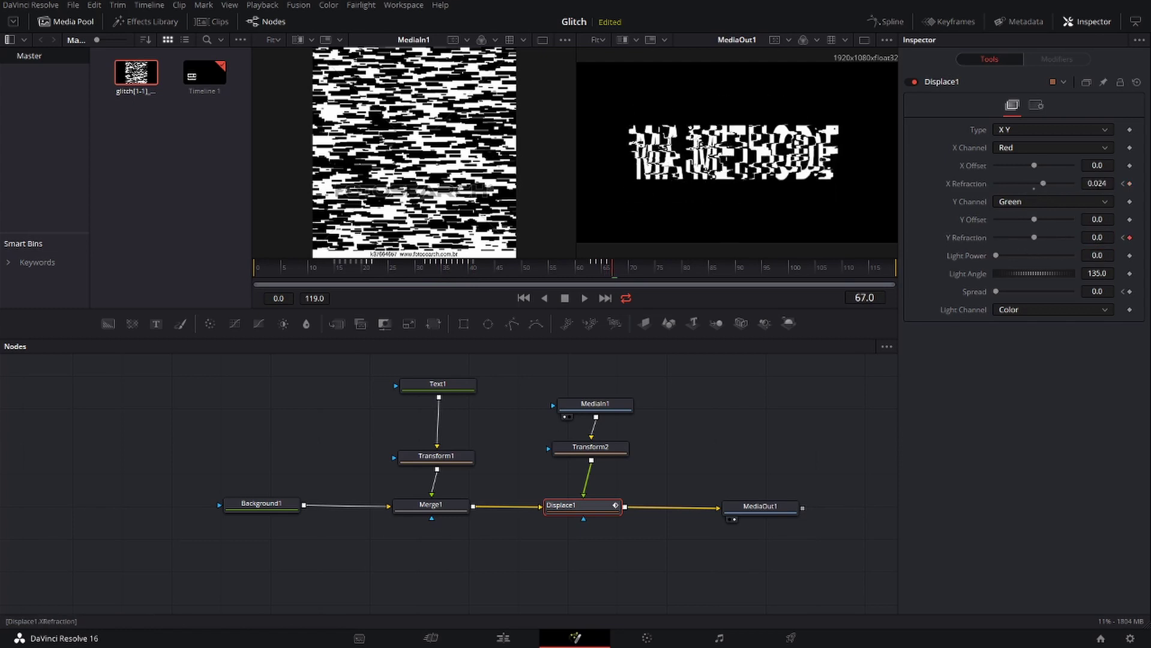
pyautogui.doubleClick(1097, 183)
pyautogui.write('0')
pyautogui.press('Tab')
# Step: Keyframe Displace1's X Refraction to about 0.067 at frame 76 and 0 at frame 77
pyautogui.click(656, 265)
pyautogui.press('Right')
pyautogui.moveTo(1038, 184); pyautogui.dragTo(1058, 185)
pyautogui.press('Right')
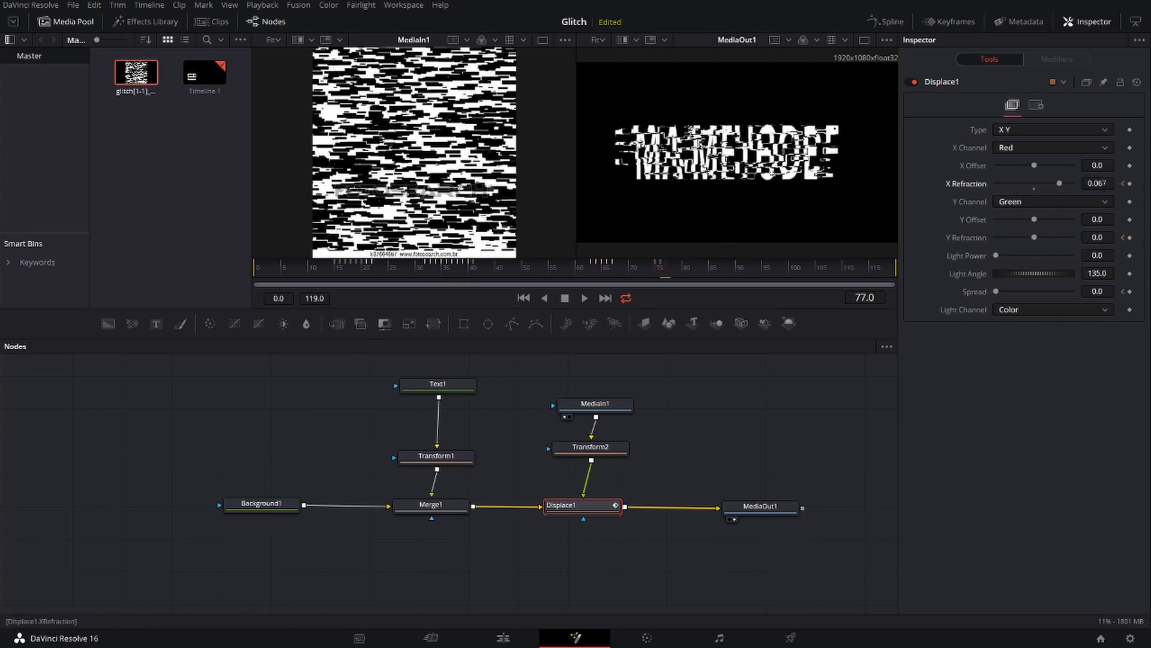
pyautogui.doubleClick(1098, 184)
pyautogui.write('0')
pyautogui.press('Tab')
# Step: Keyframe Y Refraction near frame 80 and adjust X Refraction there, comparing against the burst around frames 75 to 77
pyautogui.click(687, 268)
pyautogui.click(683, 268)
pyautogui.click(1129, 238)
pyautogui.click(666, 268)
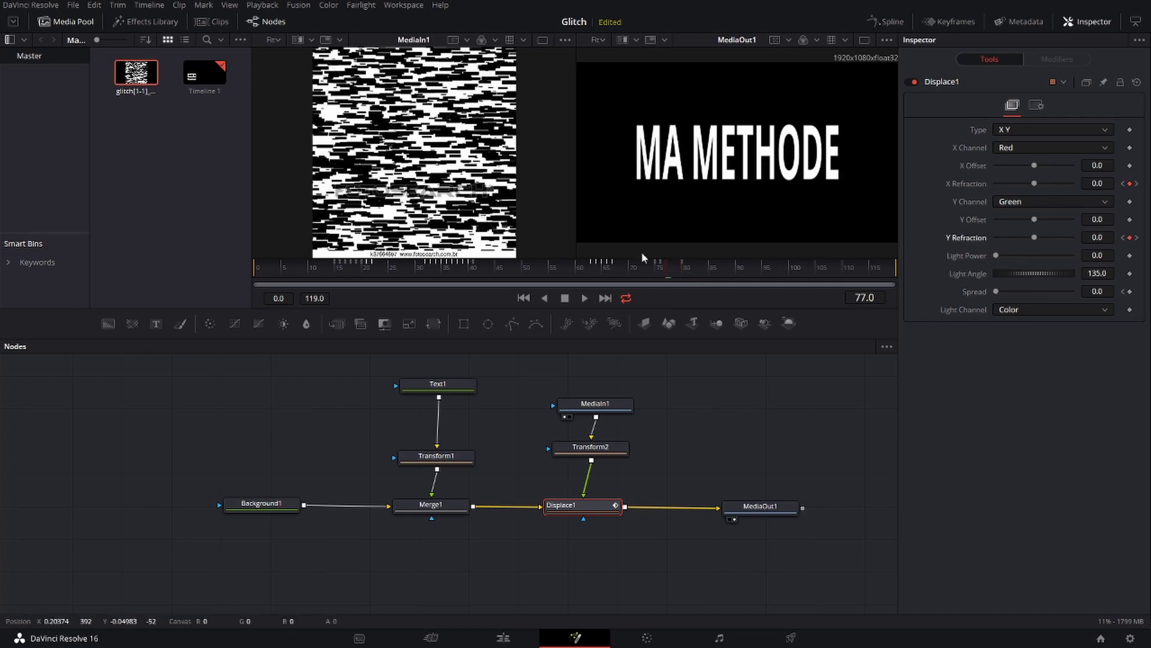
pyautogui.click(688, 268)
pyautogui.click(1035, 184)
pyautogui.click(661, 268)
pyautogui.click(687, 268)
pyautogui.moveTo(1035, 184); pyautogui.dragTo(1008, 184)
pyautogui.click(655, 268)
pyautogui.press('Right')
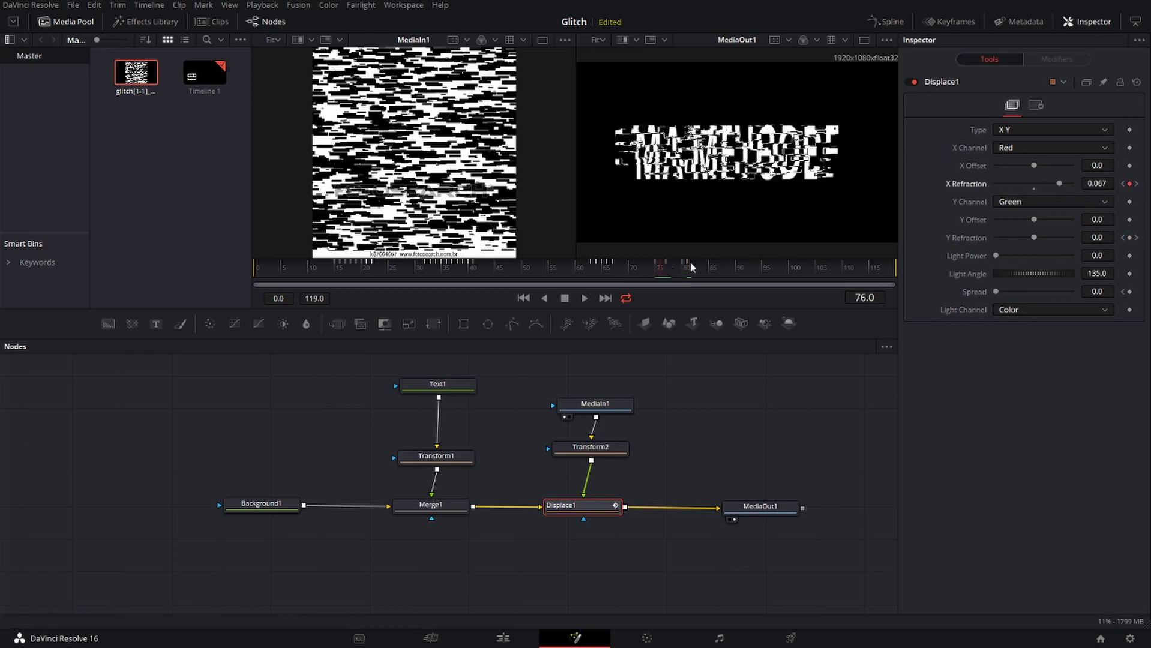
# Step: Vary X Refraction and Y Refraction frame by frame from about frame 81 to frame 86 for another glitch burst
pyautogui.click(693, 268)
pyautogui.click(1035, 189)
pyautogui.press('Right')
pyautogui.press('Right')
pyautogui.moveTo(1034, 237); pyautogui.dragTo(1146, 239)
pyautogui.press('Right')
pyautogui.moveTo(1074, 238); pyautogui.dragTo(1034, 238)
pyautogui.moveTo(1034, 183); pyautogui.dragTo(1012, 238)
pyautogui.press('Right')
pyautogui.press('Right')
pyautogui.click(1035, 189)
# Step: Keyframe Y Refraction near frame 101, and close the burst with X Refraction at 0 and Y Refraction at 0 by frame 105
pyautogui.click(800, 268)
pyautogui.click(1130, 238)
pyautogui.press('Right')
pyautogui.press('Right')
pyautogui.doubleClick(1097, 184)
pyautogui.write('0')
pyautogui.press('Tab')
pyautogui.doubleClick(985, 219)
pyautogui.press('Right')
pyautogui.doubleClick(1098, 237)
pyautogui.write('0')
pyautogui.press('Tab')
pyautogui.click(873, 333)
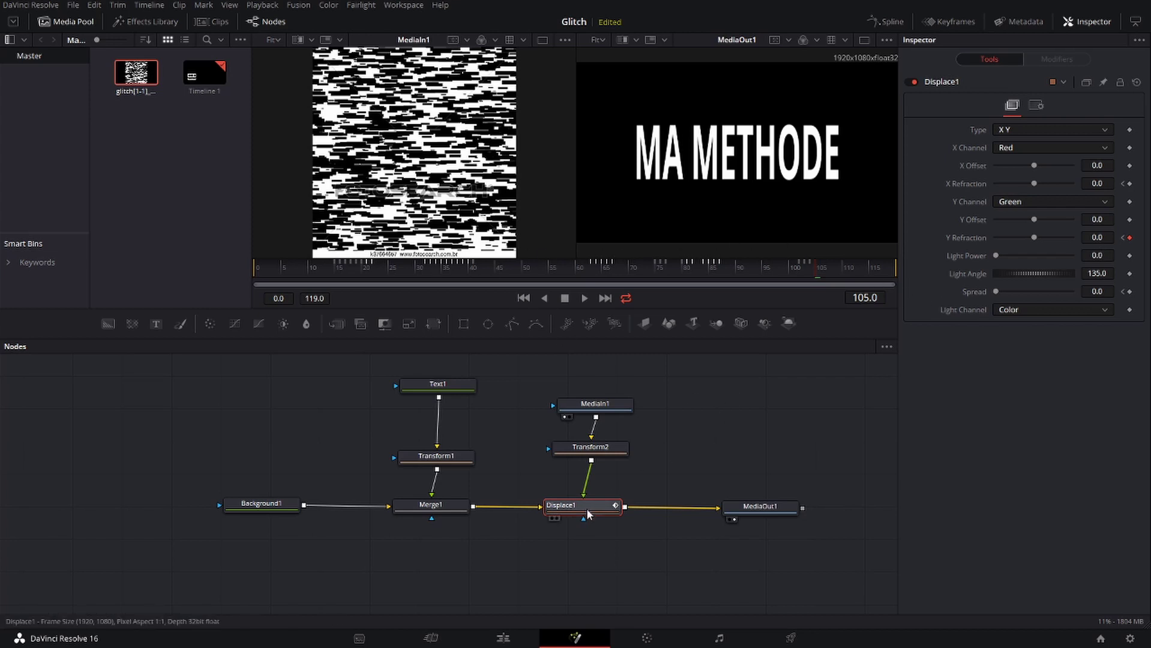
# Step: Review the settings of the Transform1, Transform2, Text1 and Displace1 nodes and play back the glitch animation
pyautogui.click(450, 462)
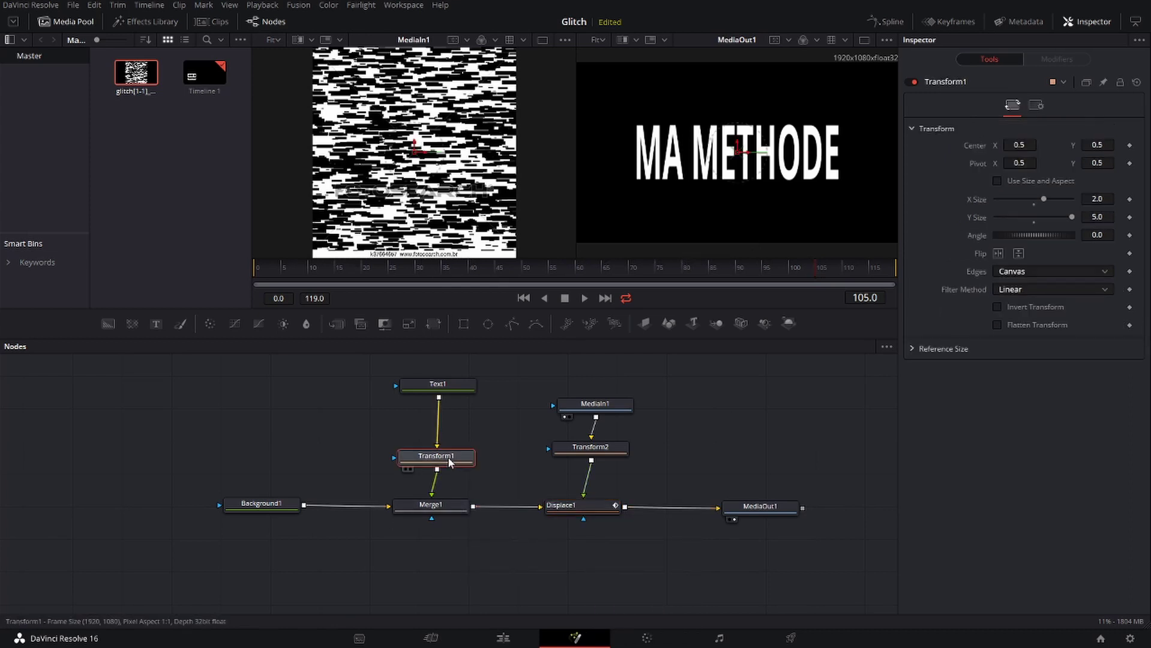
pyautogui.click(572, 452)
pyautogui.click(585, 409)
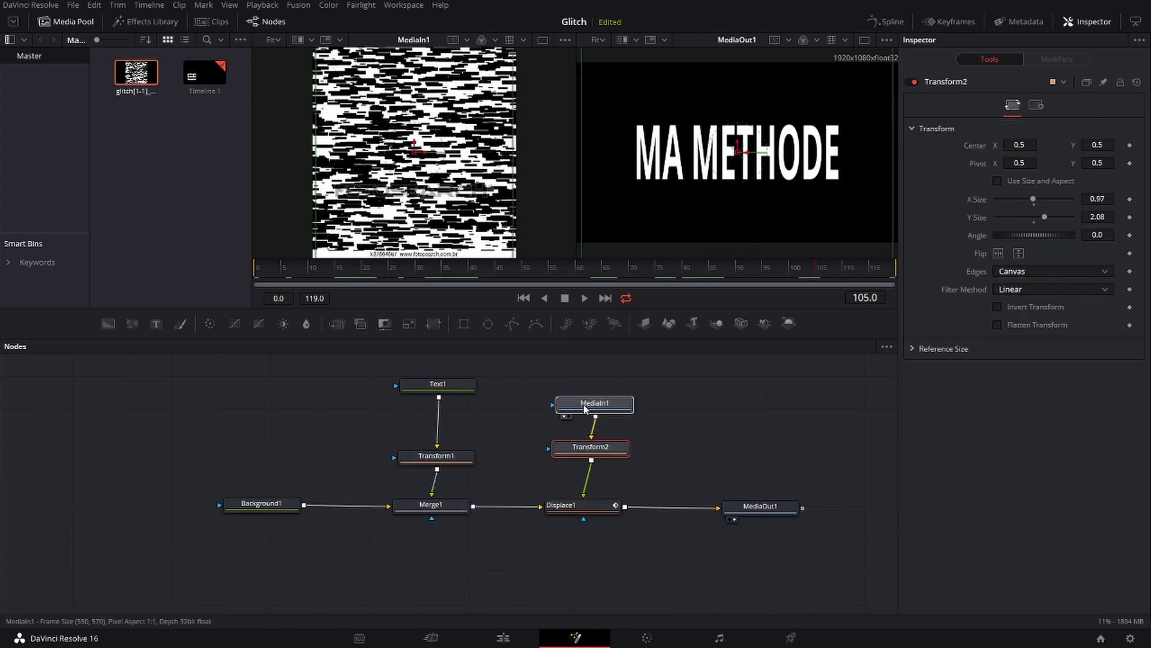
pyautogui.click(458, 390)
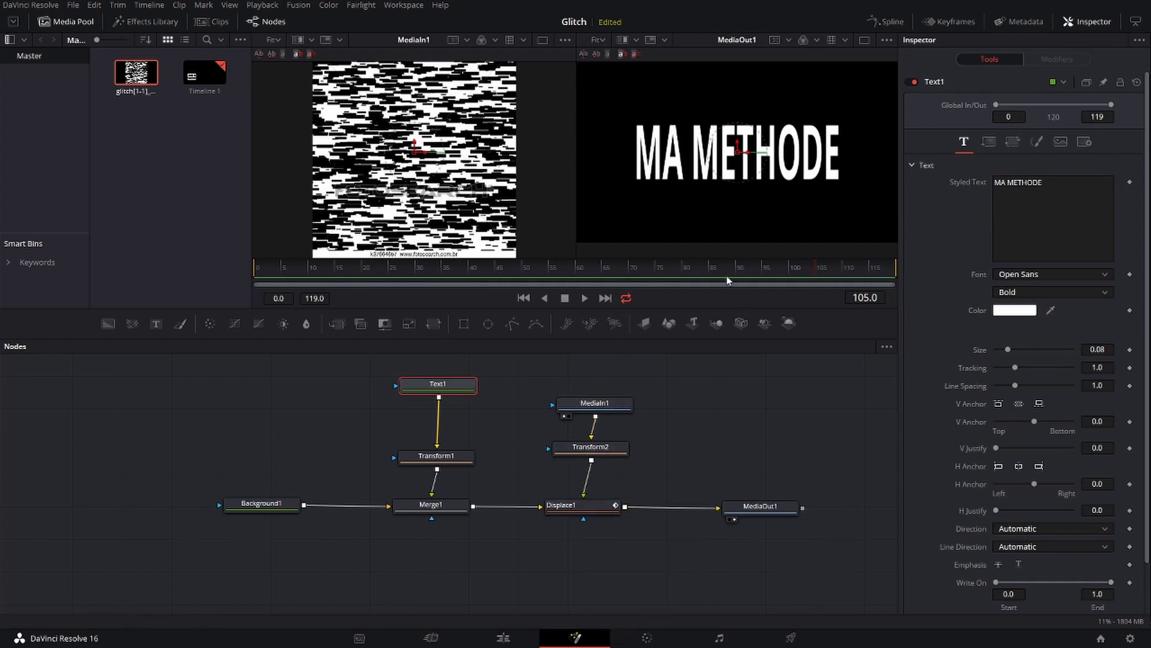
pyautogui.click(585, 505)
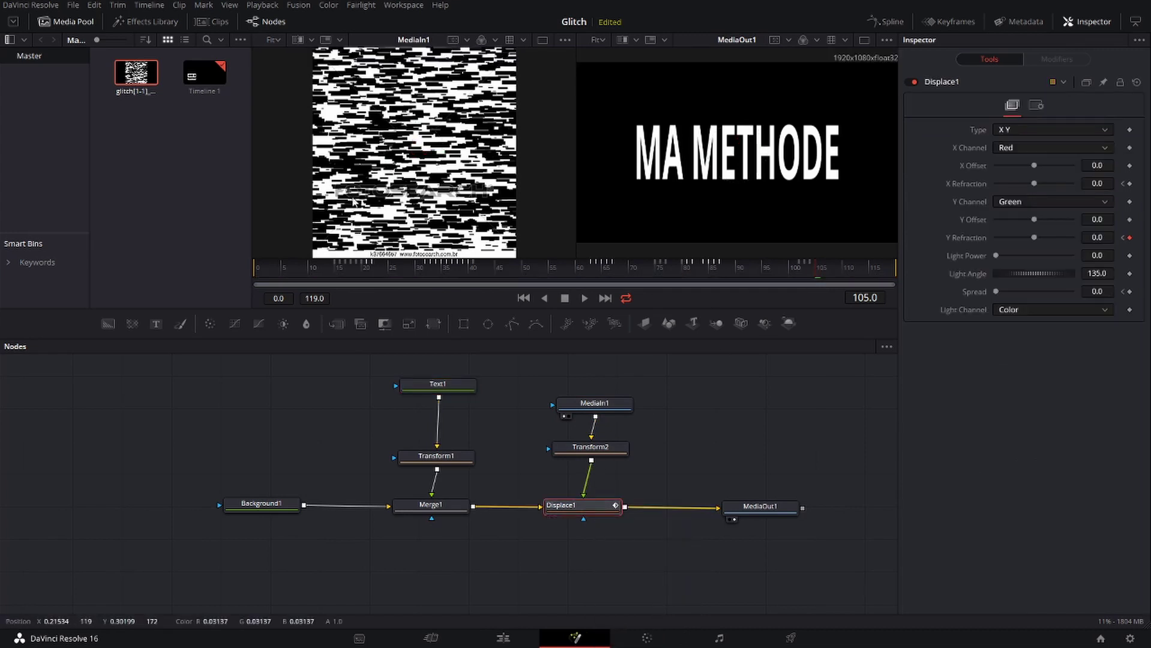
pyautogui.click(524, 298)
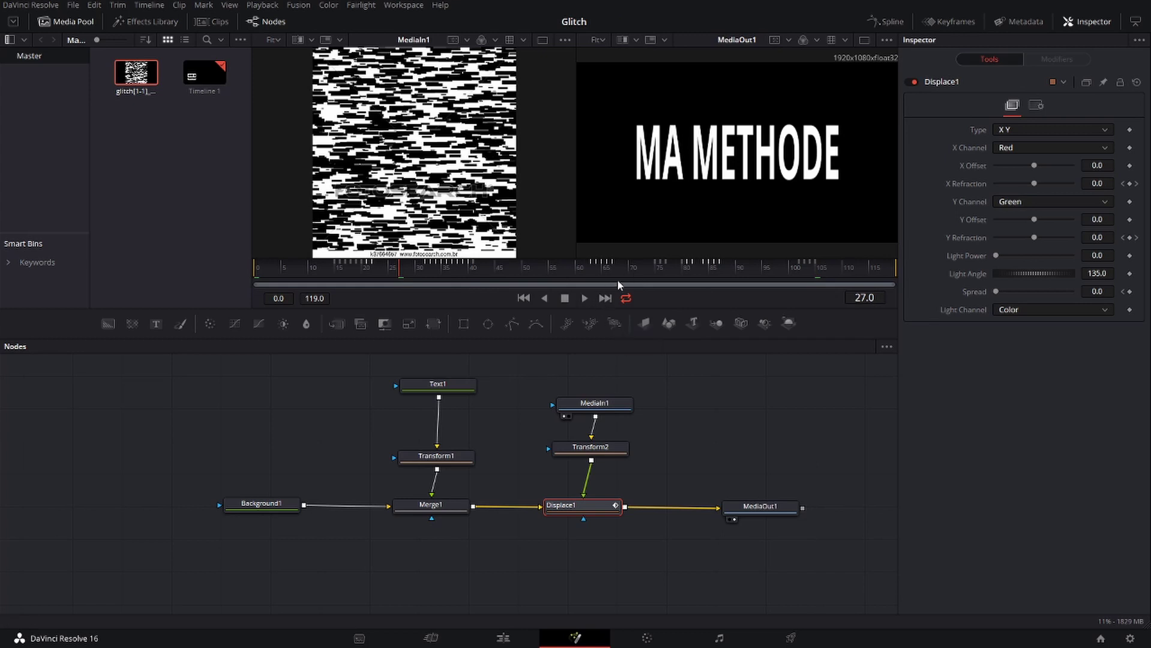
pyautogui.click(585, 299)
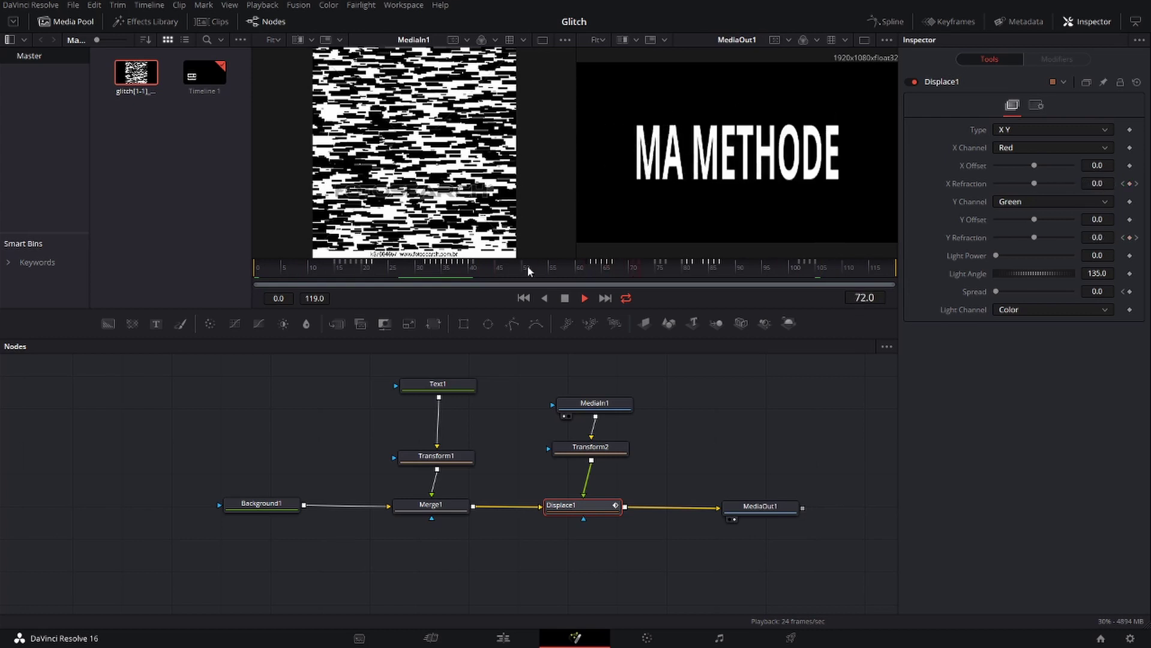
pyautogui.click(565, 299)
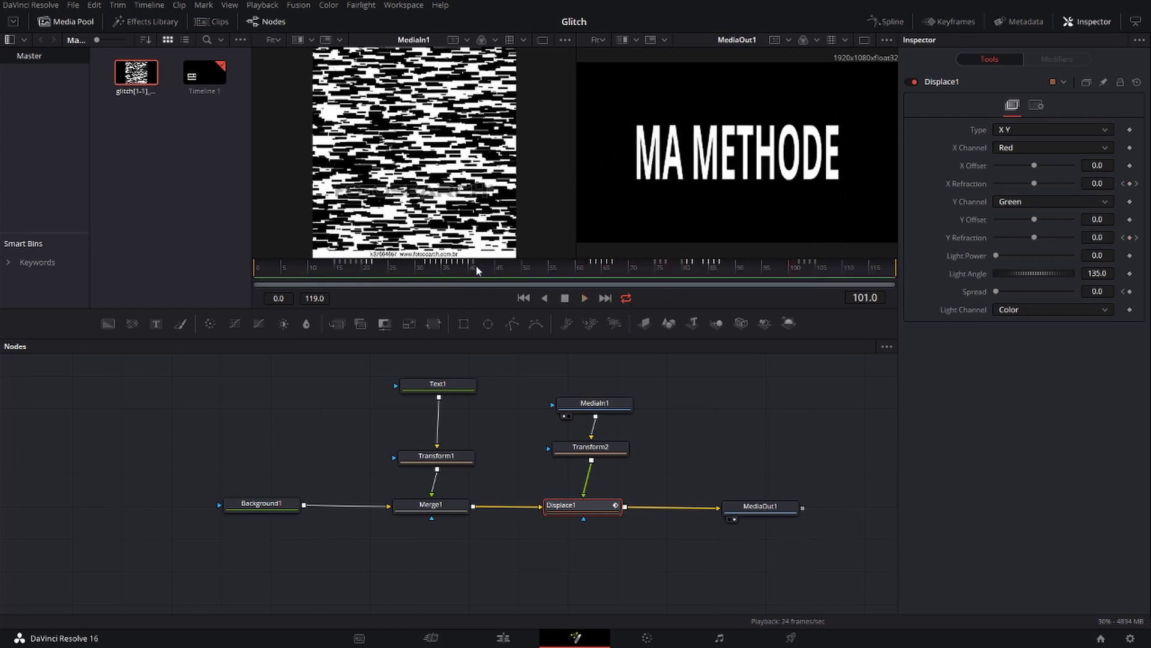
# Step: Set Displace1's X Refraction to exactly 0 at frames 41 and 63, and play back the corrected animation
pyautogui.click(478, 269)
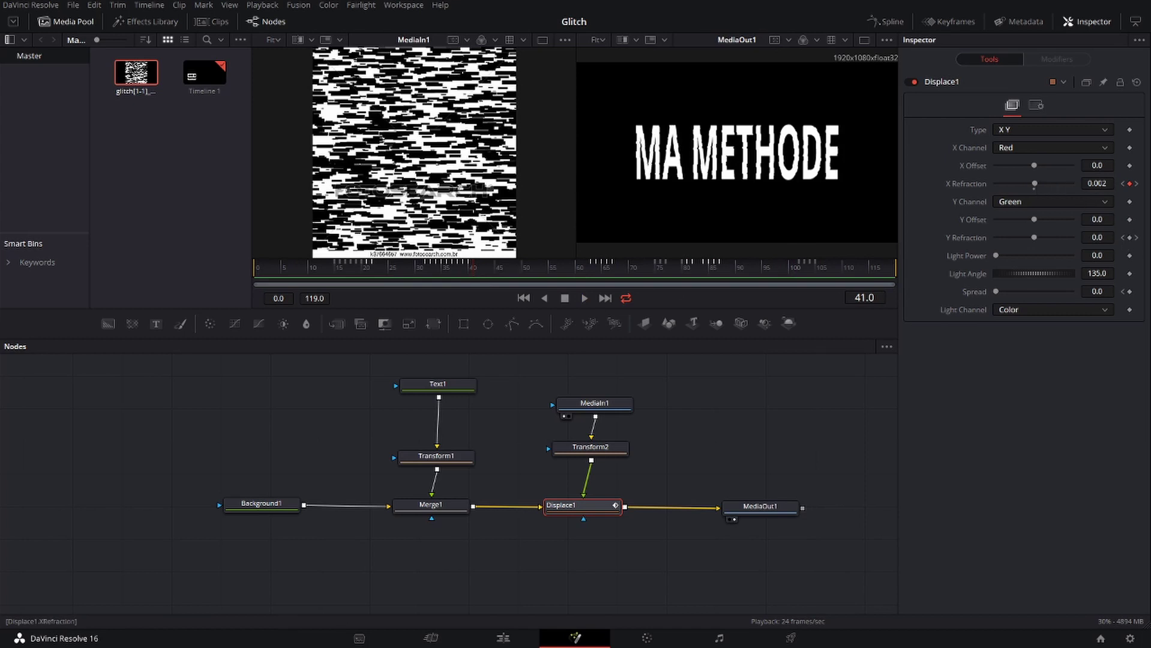
pyautogui.click(1098, 183)
pyautogui.write('0')
pyautogui.press('Tab')
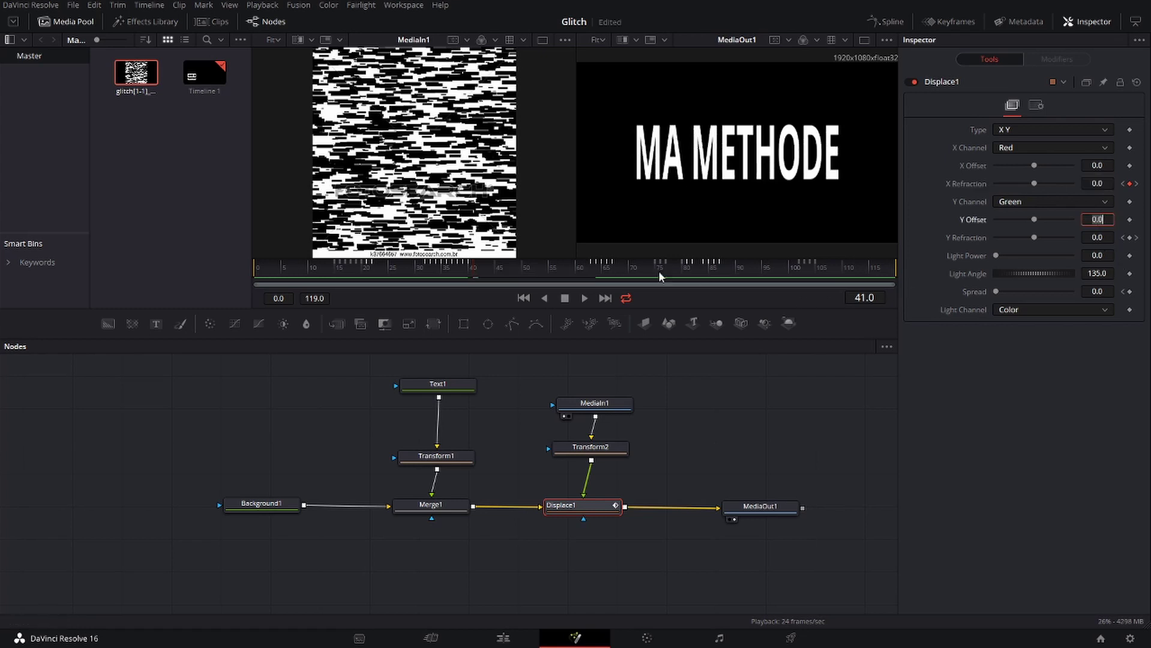
pyautogui.click(592, 264)
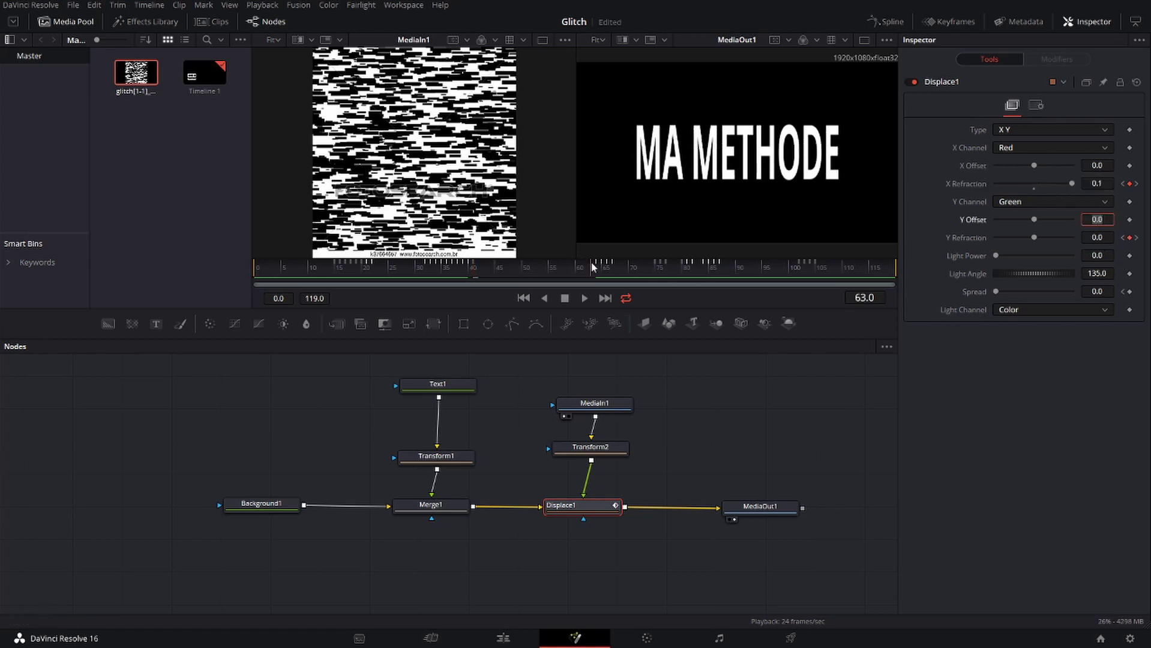
pyautogui.doubleClick(1098, 184)
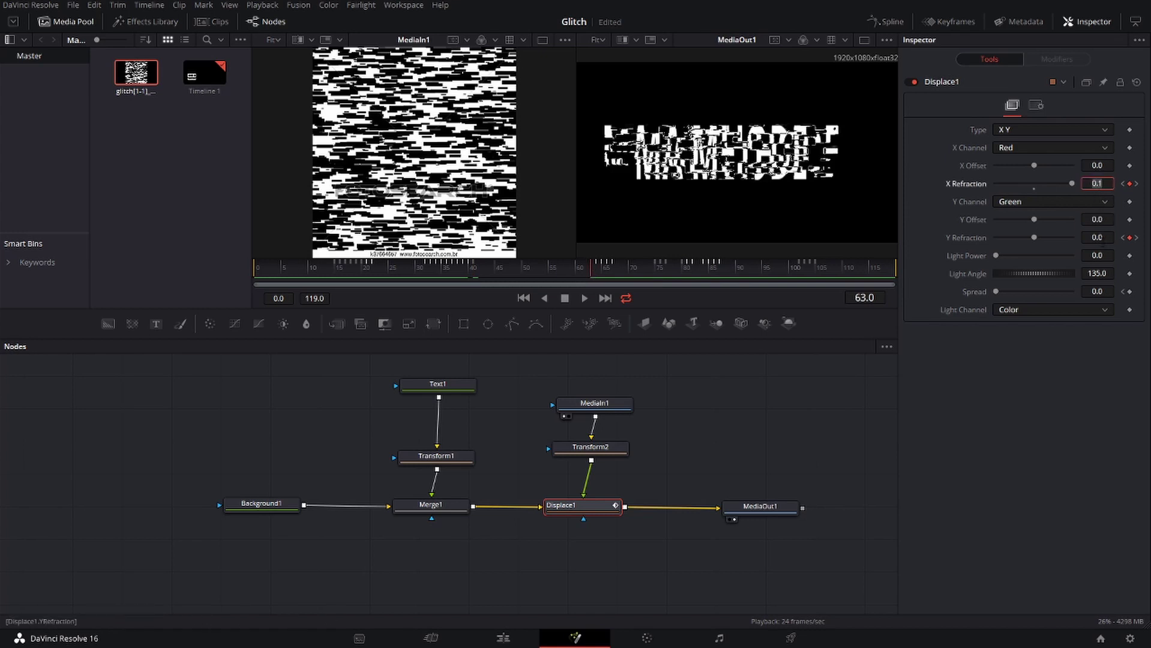
pyautogui.write('0')
pyautogui.press('Tab')
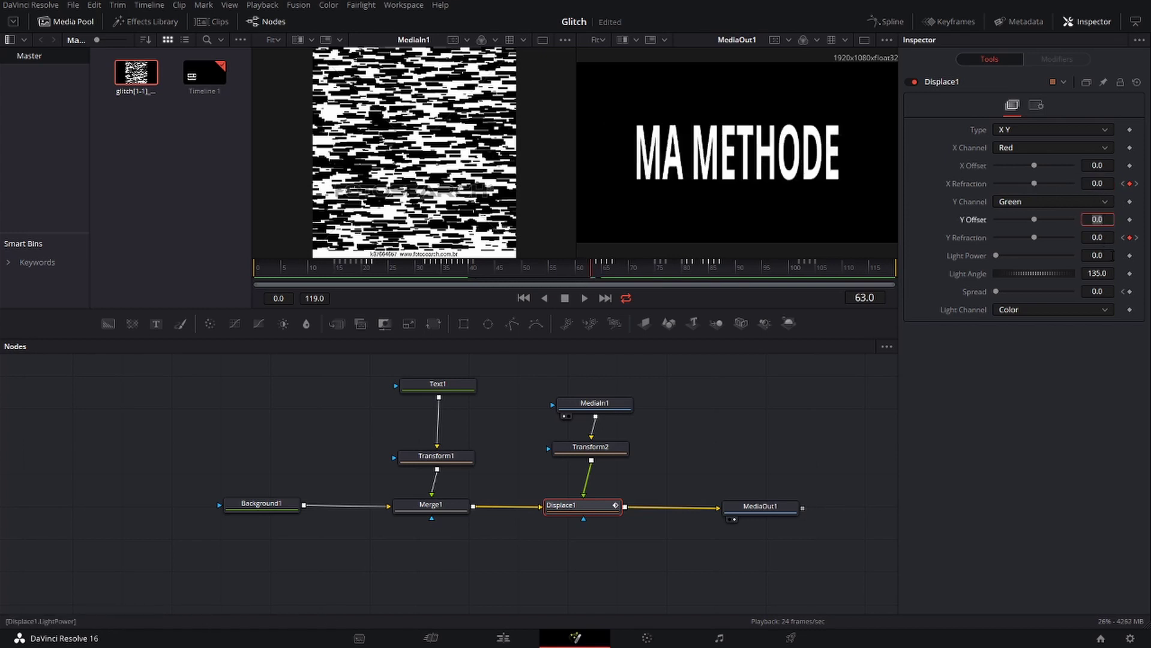
pyautogui.click(586, 300)
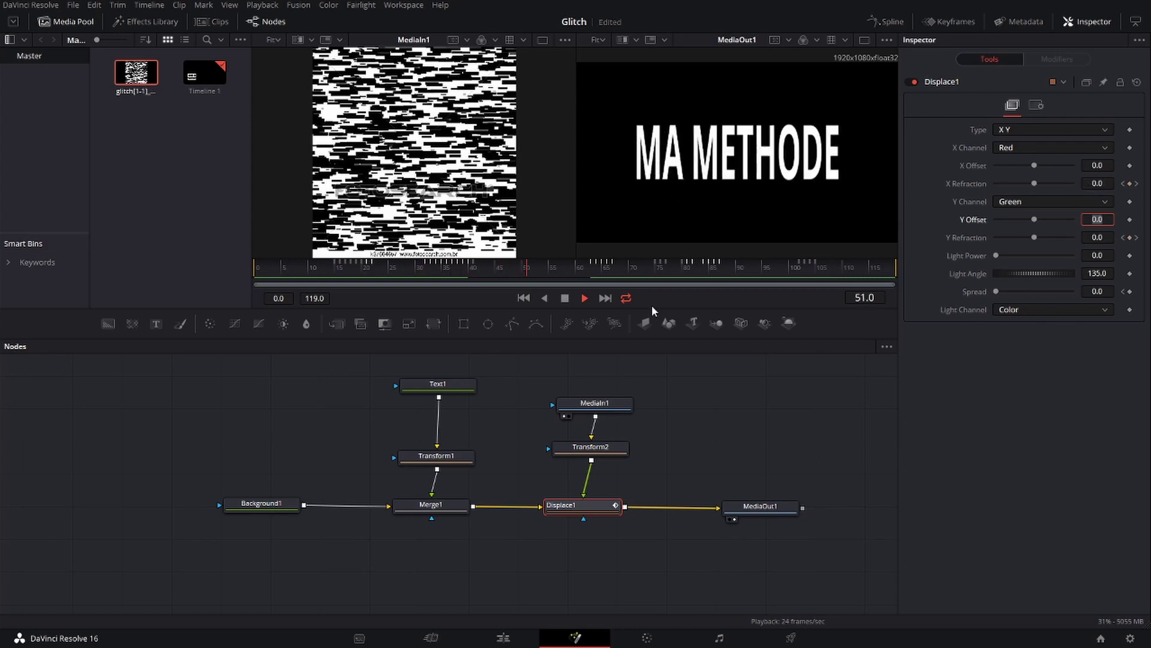
pyautogui.click(566, 297)
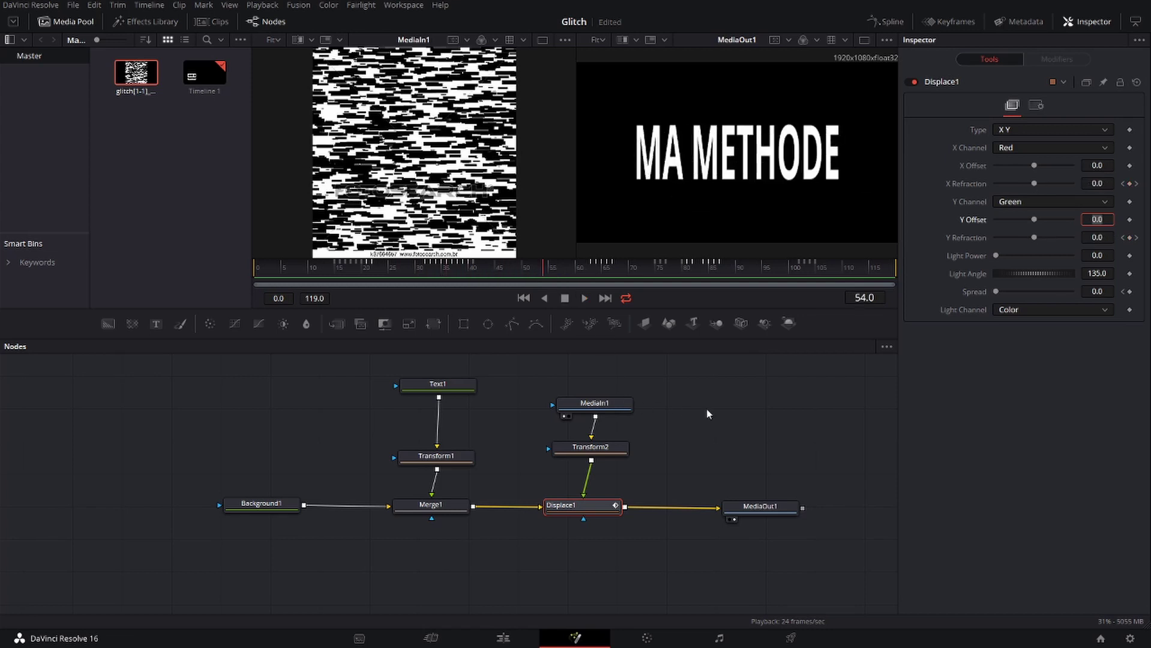
# Step: Go to frame 15, switch to the Edit page and listen to the glitch_01.mp3 sound
pyautogui.click(336, 267)
pyautogui.click(514, 641)
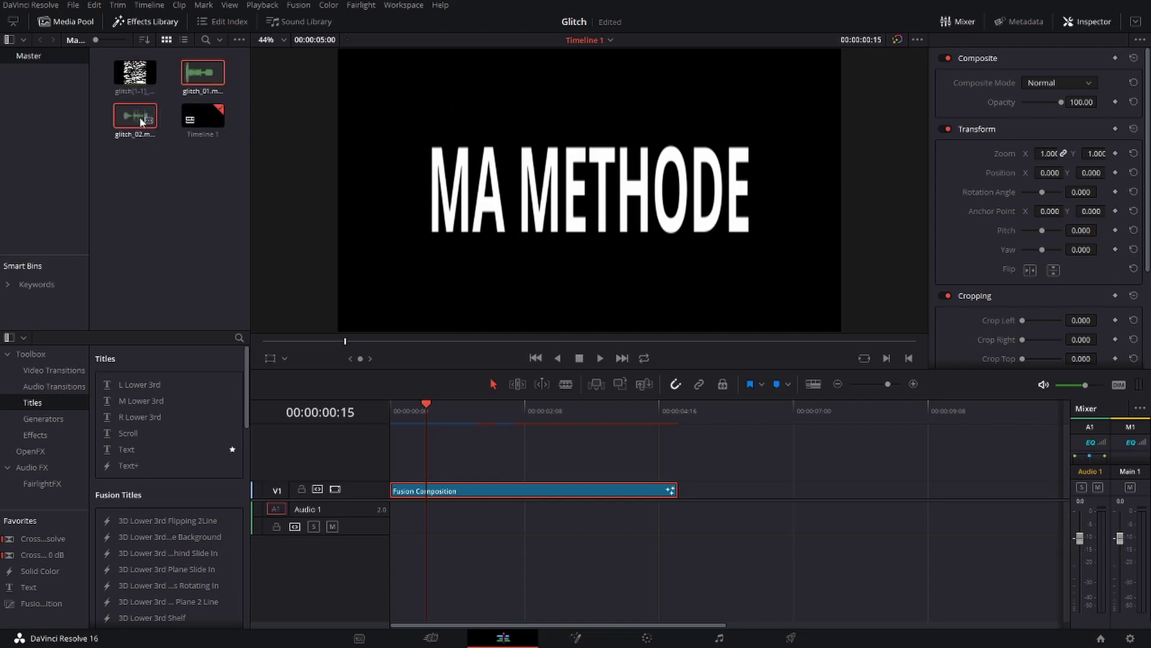
pyautogui.doubleClick(200, 76)
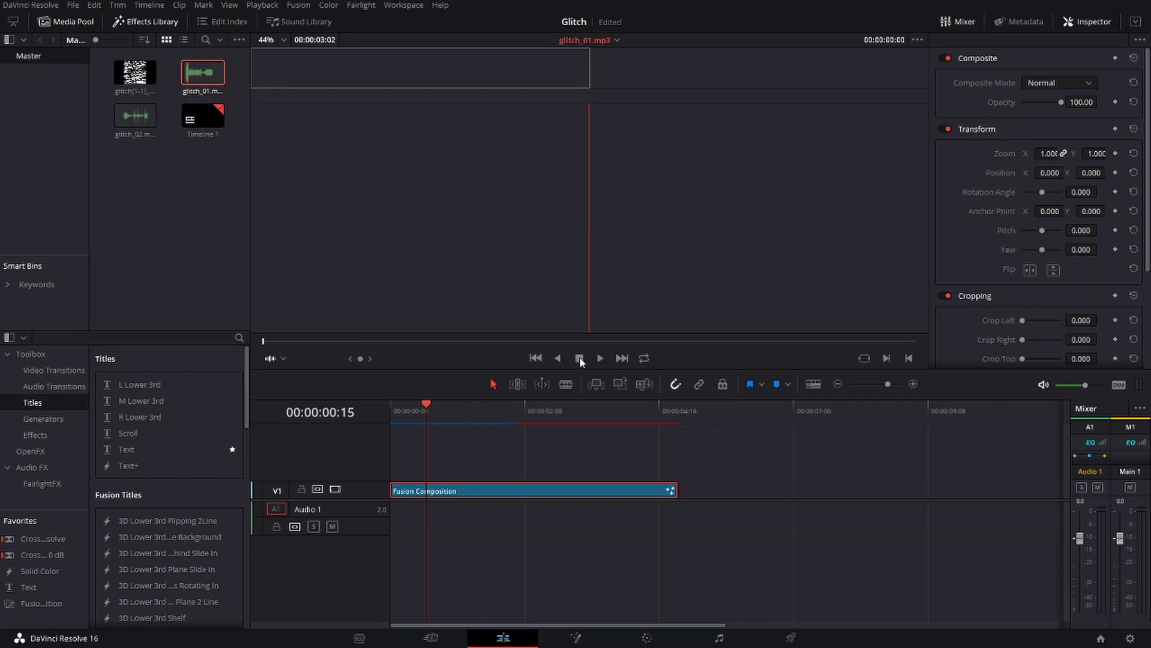
pyautogui.press('space')
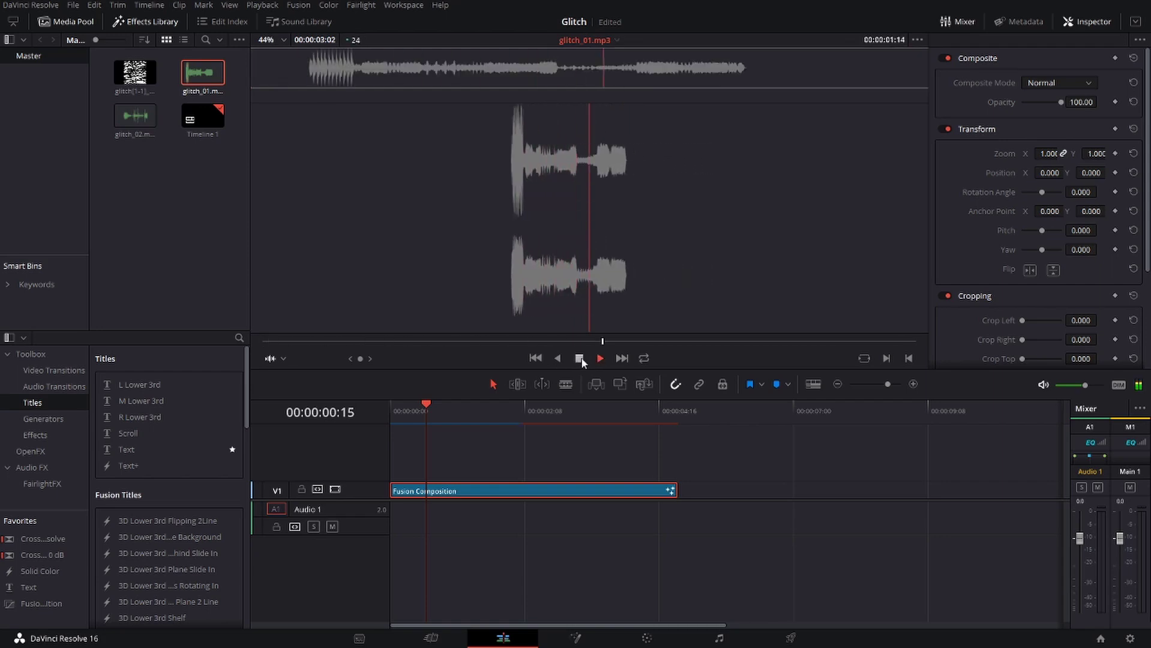
pyautogui.click(580, 359)
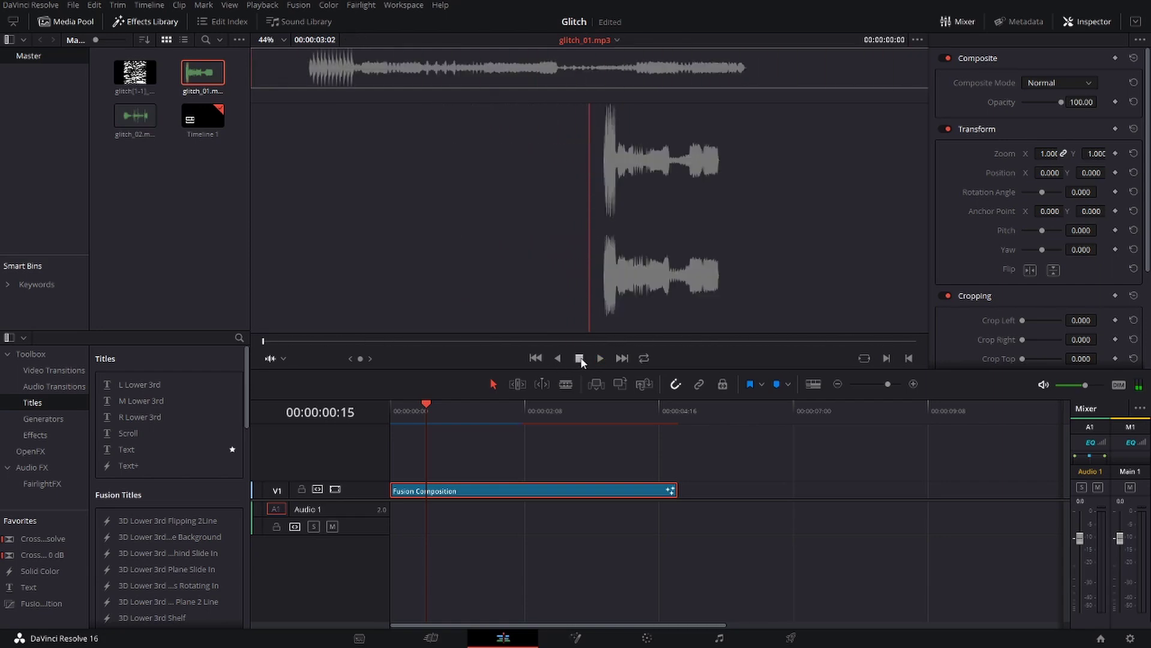
# Step: Listen to glitch_02.mp3 and place it on the Audio 1 track starting at 00:00:00:15
pyautogui.click(145, 124)
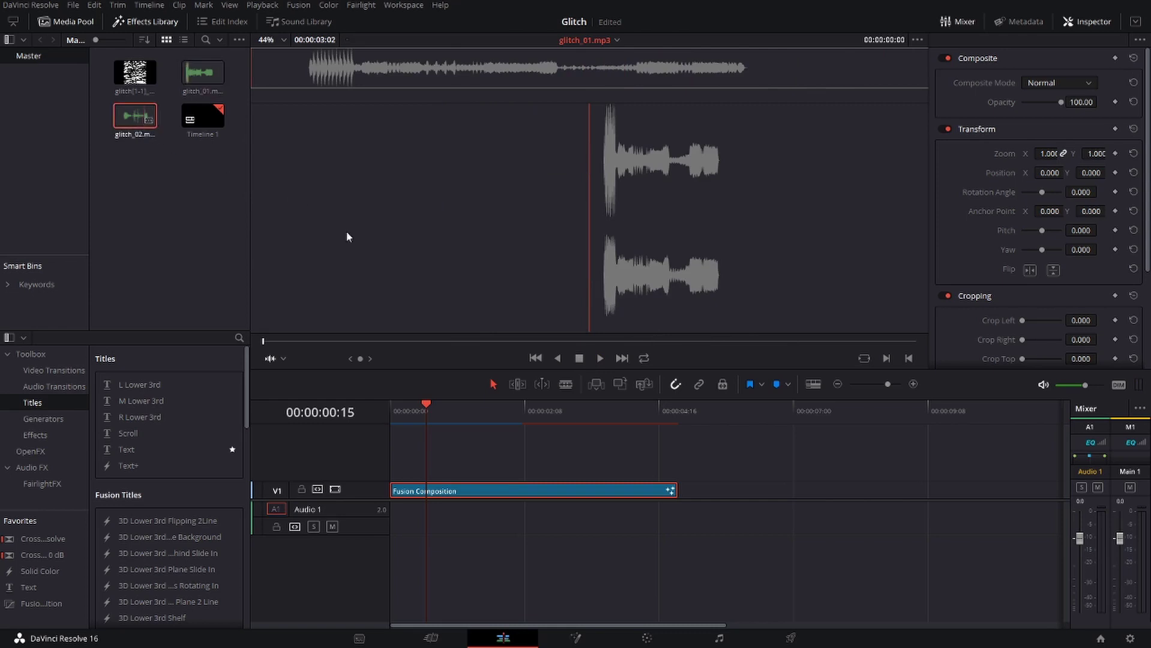
pyautogui.doubleClick(128, 123)
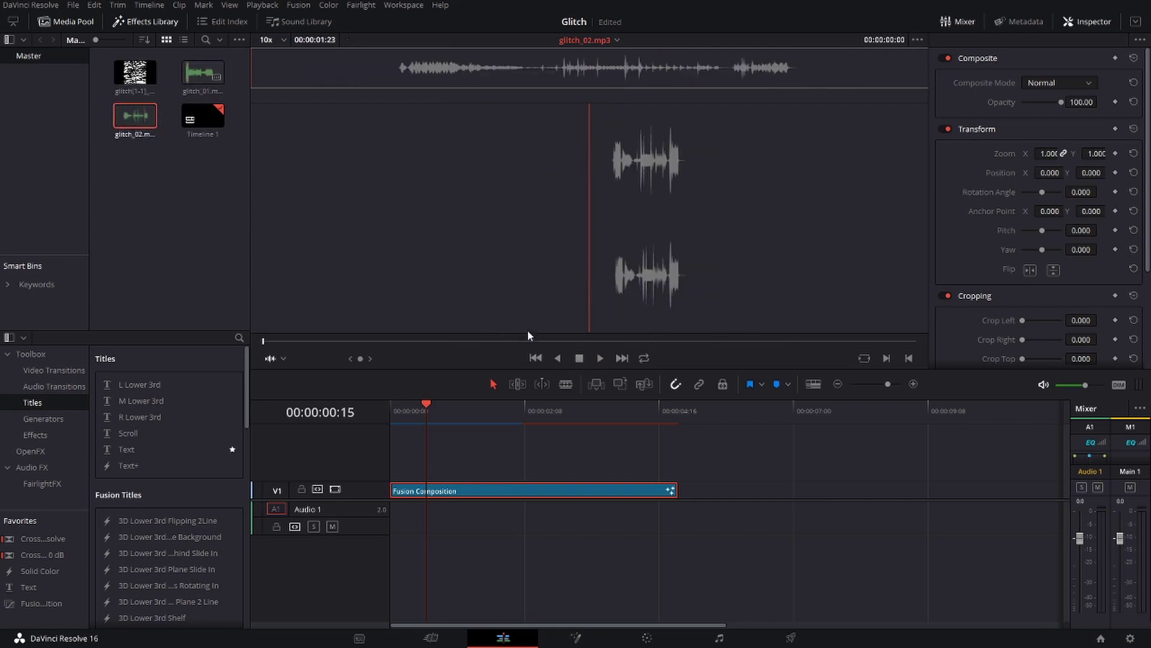
pyautogui.click(601, 357)
pyautogui.moveTo(136, 119); pyautogui.dragTo(433, 528)
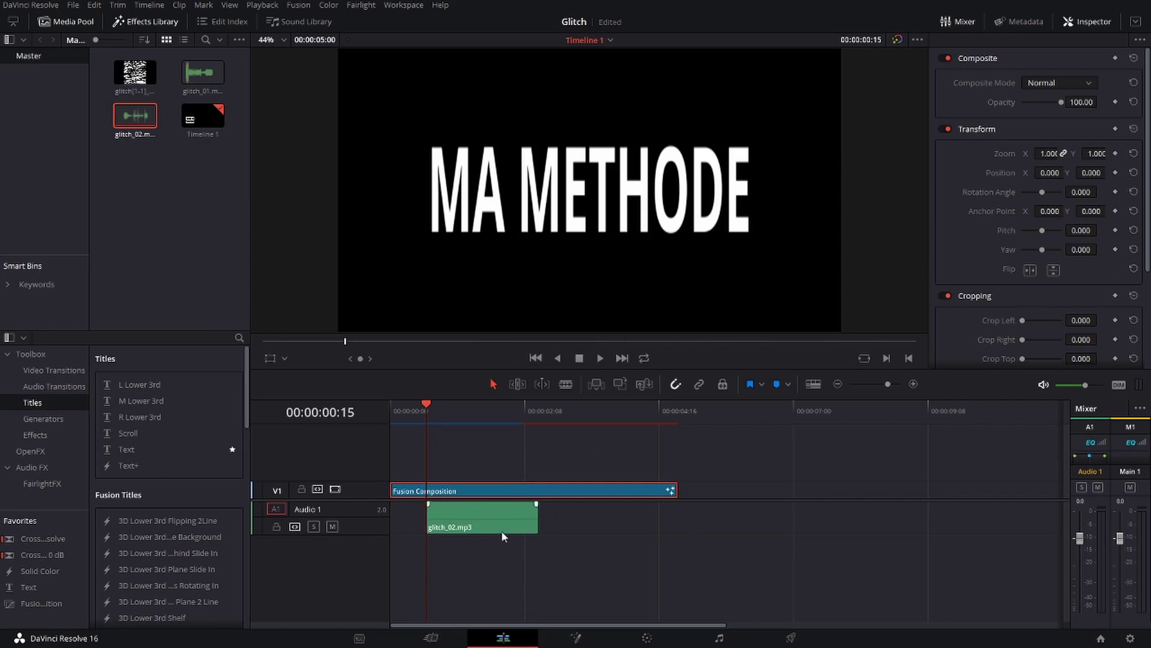
# Step: Show audio waveforms rising from the clip's base on the timeline, and switch video clips to the thumbnail view
pyautogui.click(819, 385)
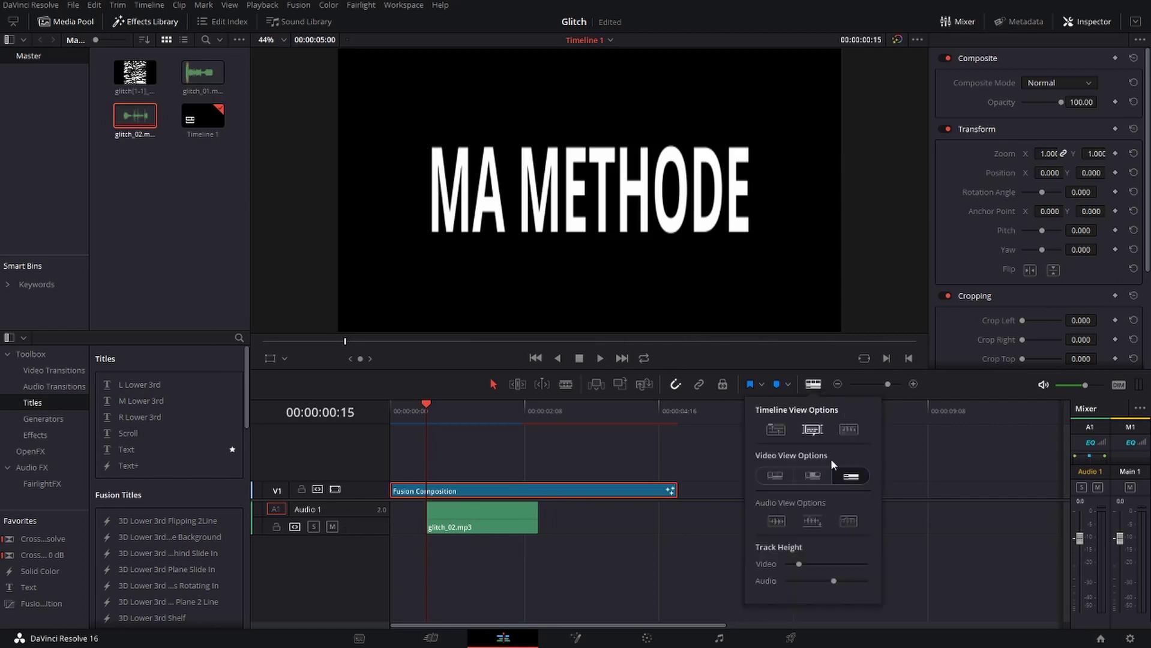
pyautogui.click(849, 431)
pyautogui.click(852, 525)
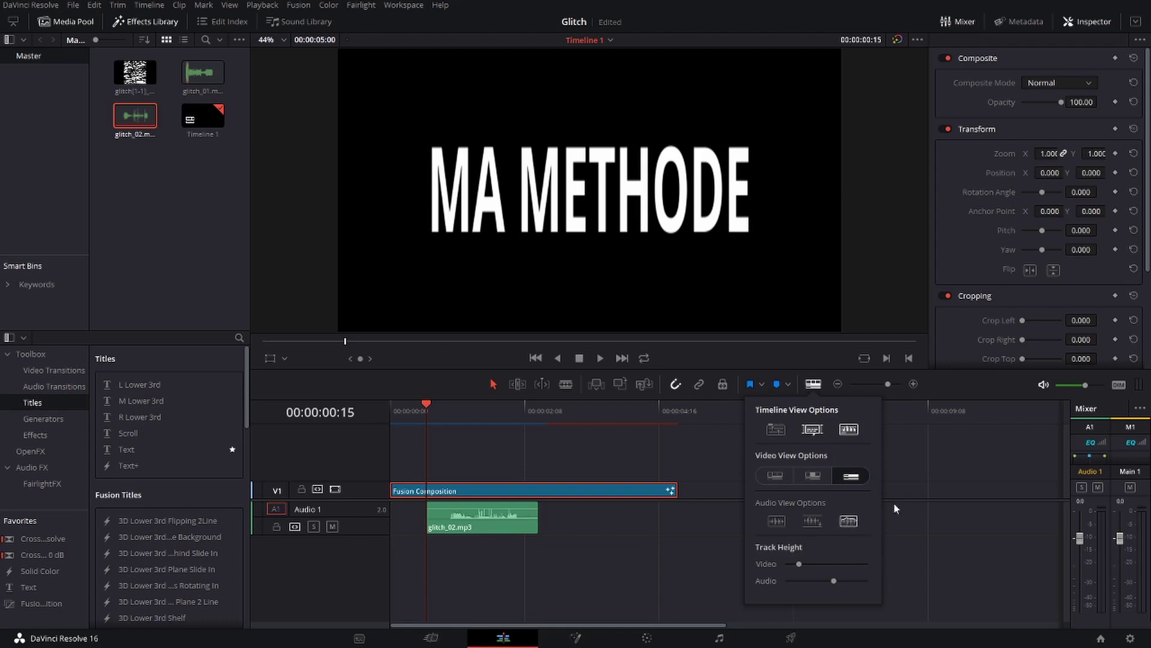
pyautogui.click(819, 480)
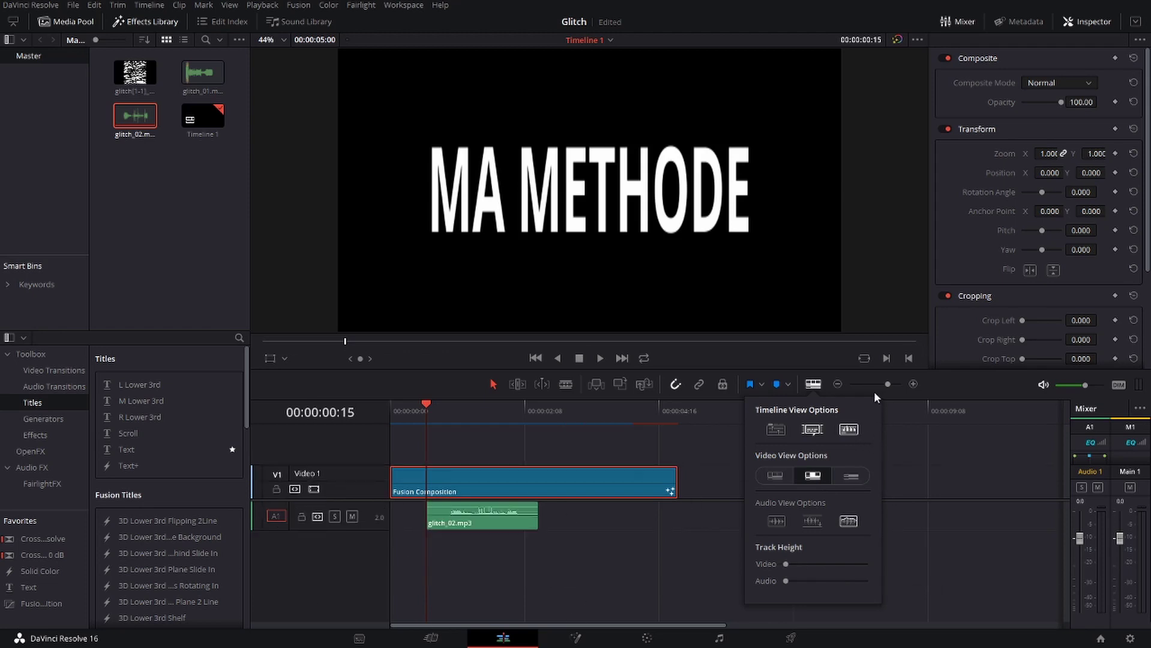
pyautogui.click(814, 388)
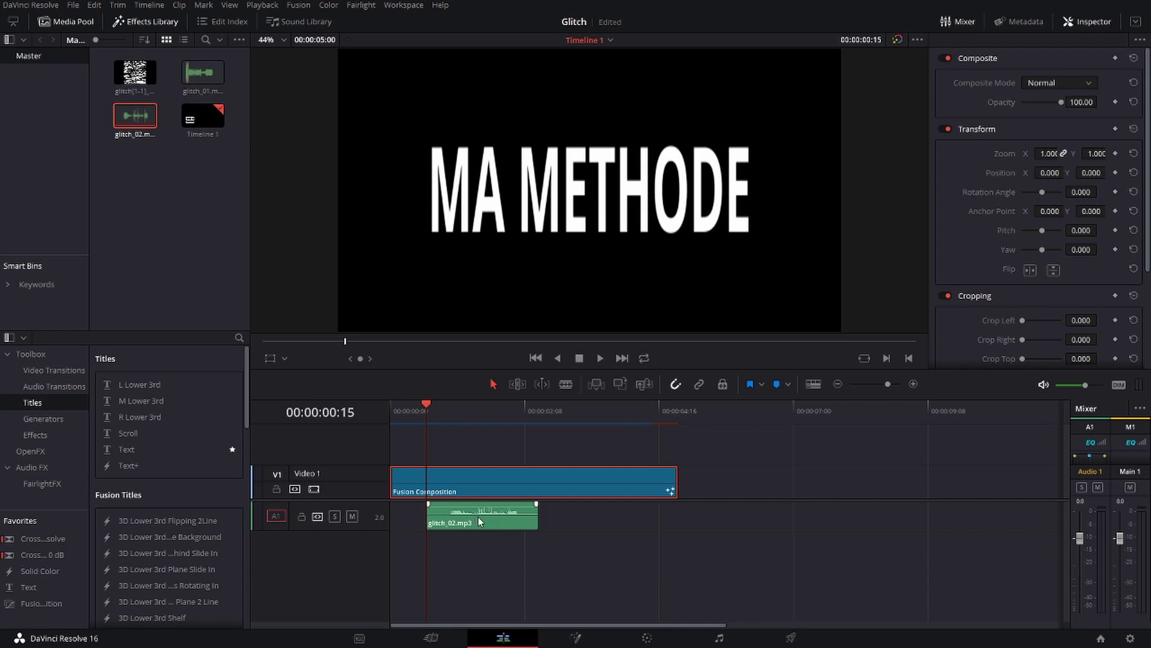
# Step: Enlarge the Audio 1 track's height around glitch_02.mp3 and play the timeline from 00:00:00:15
pyautogui.click(914, 384)
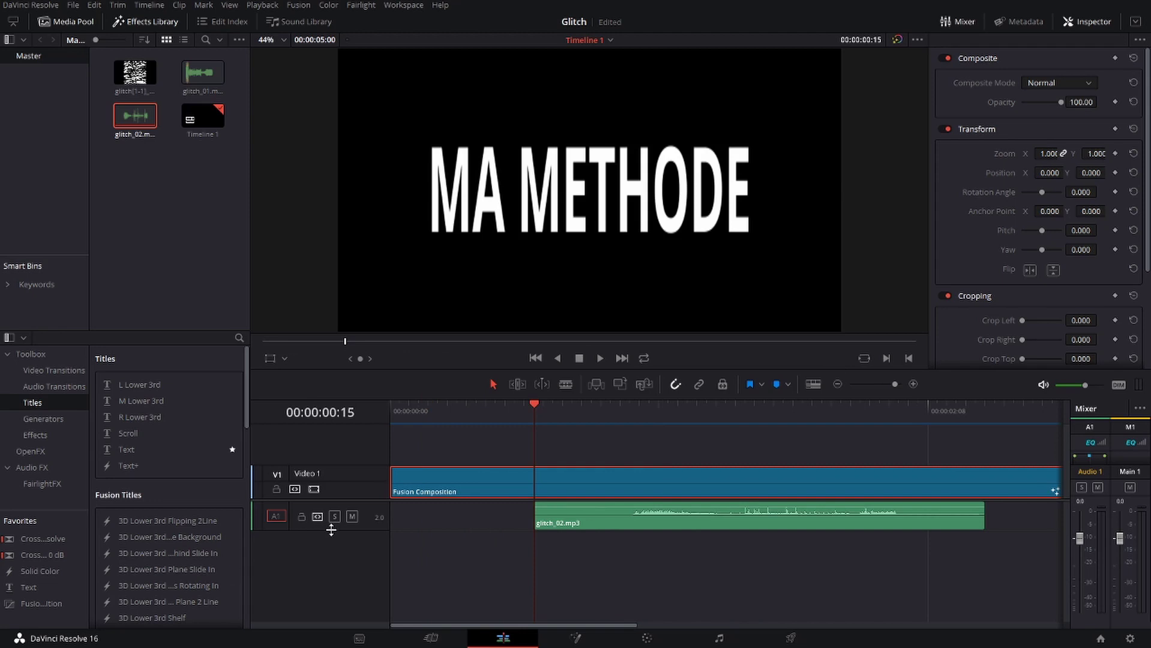
pyautogui.moveTo(331, 530); pyautogui.dragTo(331, 591)
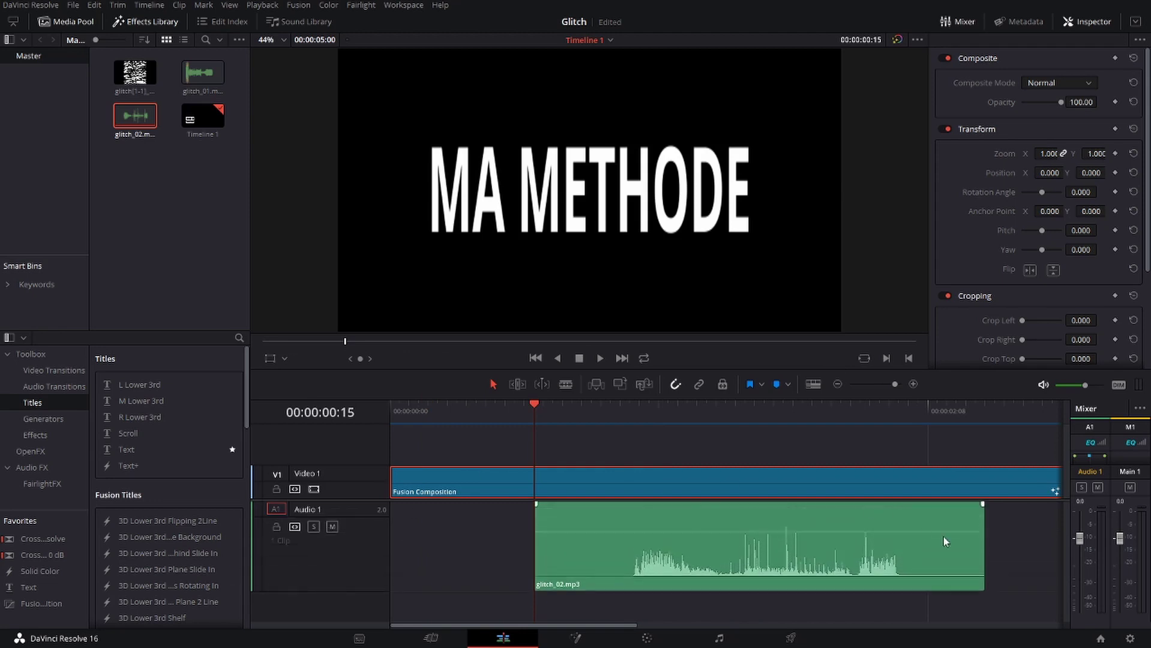
pyautogui.click(600, 358)
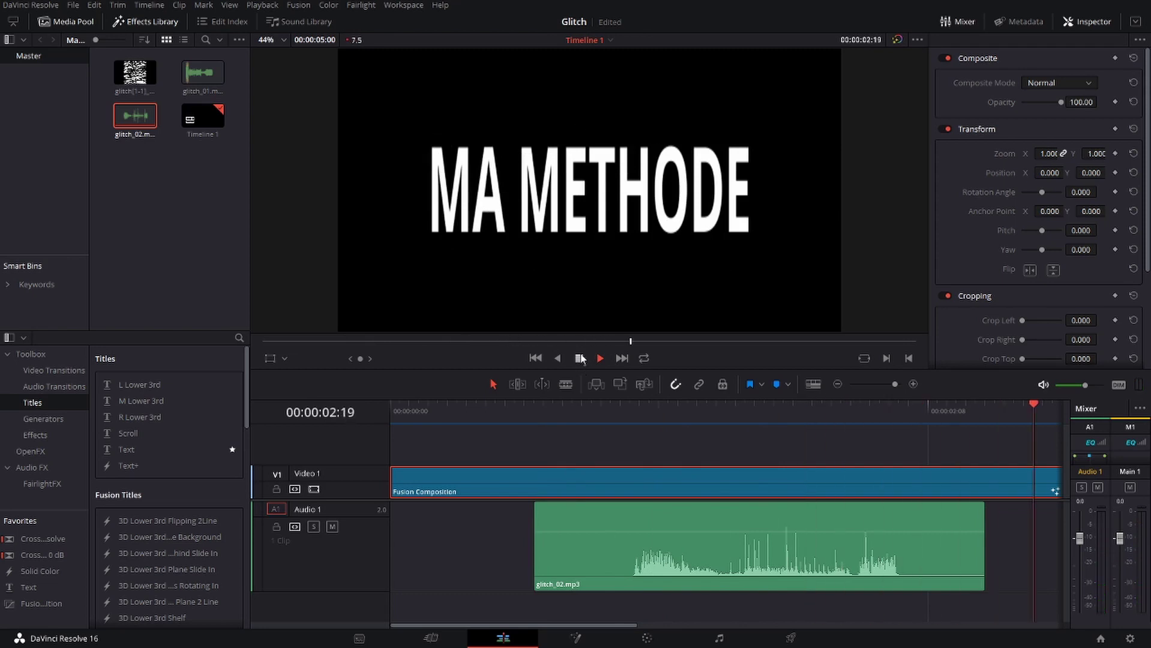
# Step: Stop playback and set the playback proxy mode to Half Resolution
pyautogui.click(580, 358)
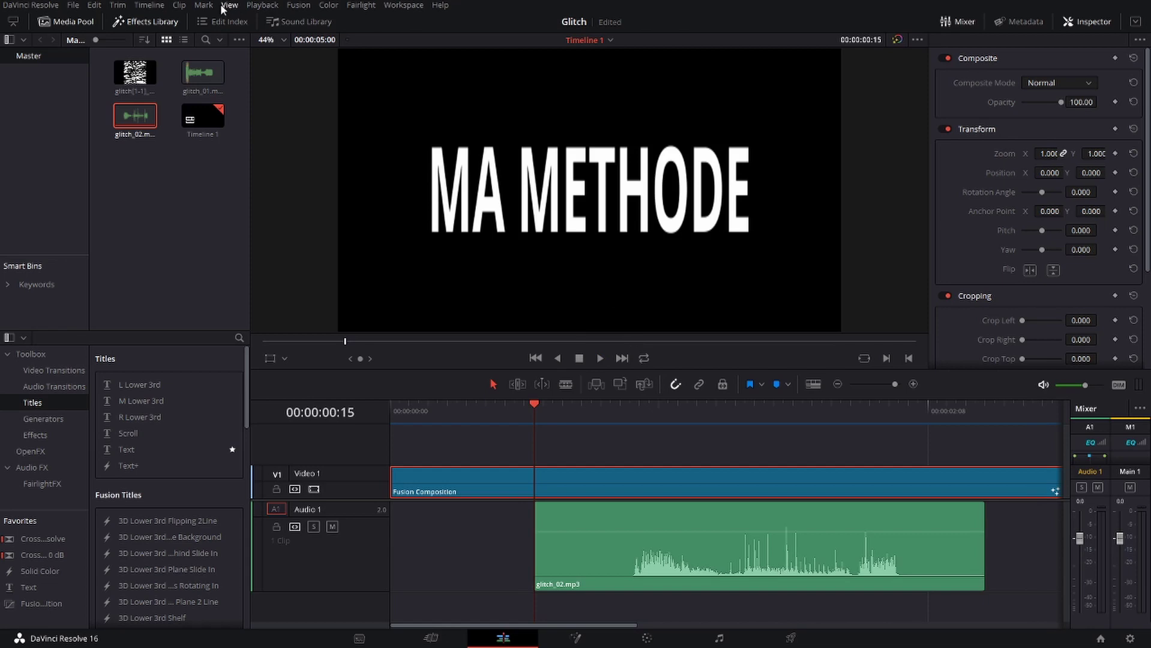
pyautogui.click(262, 5)
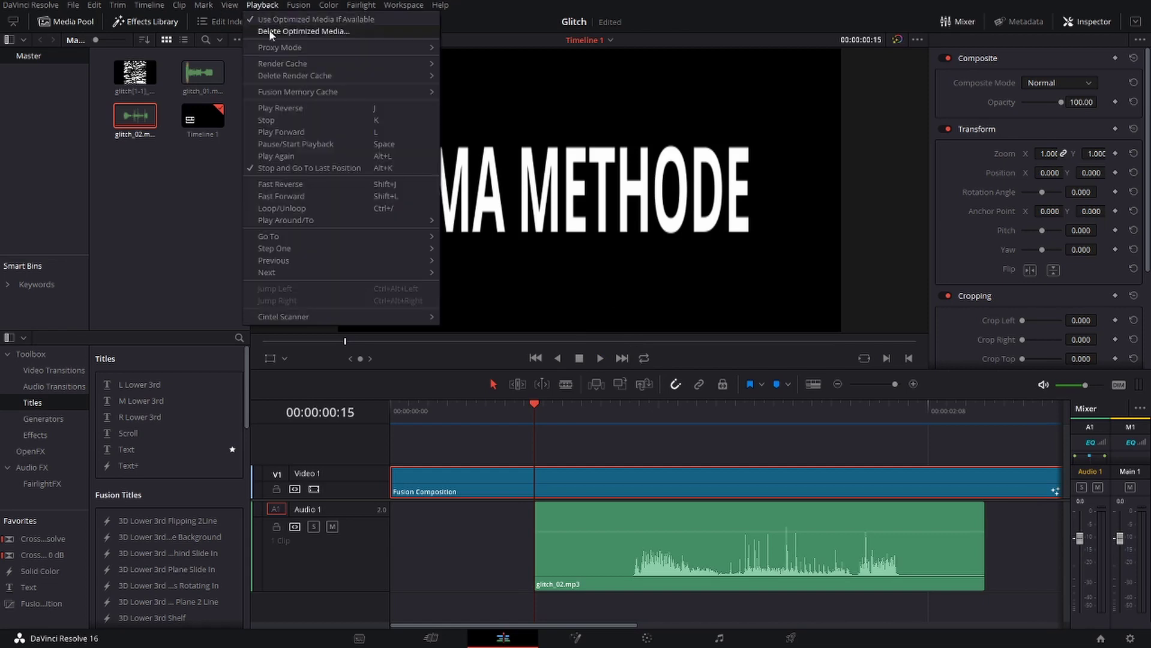
pyautogui.moveTo(338, 53)
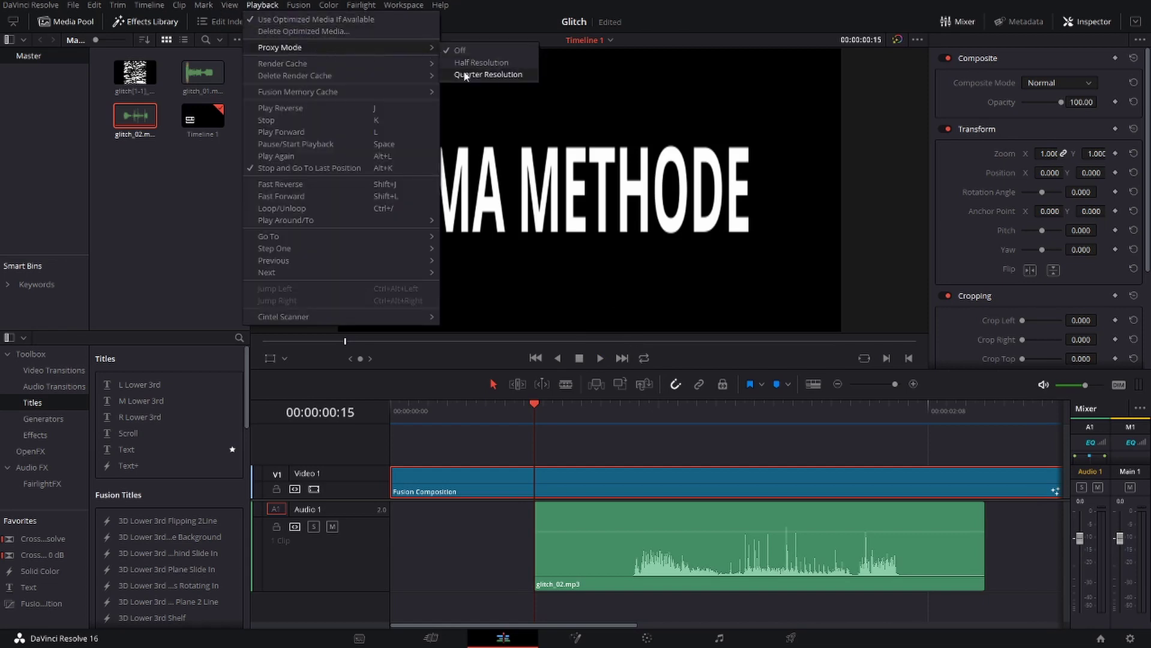
pyautogui.click(500, 64)
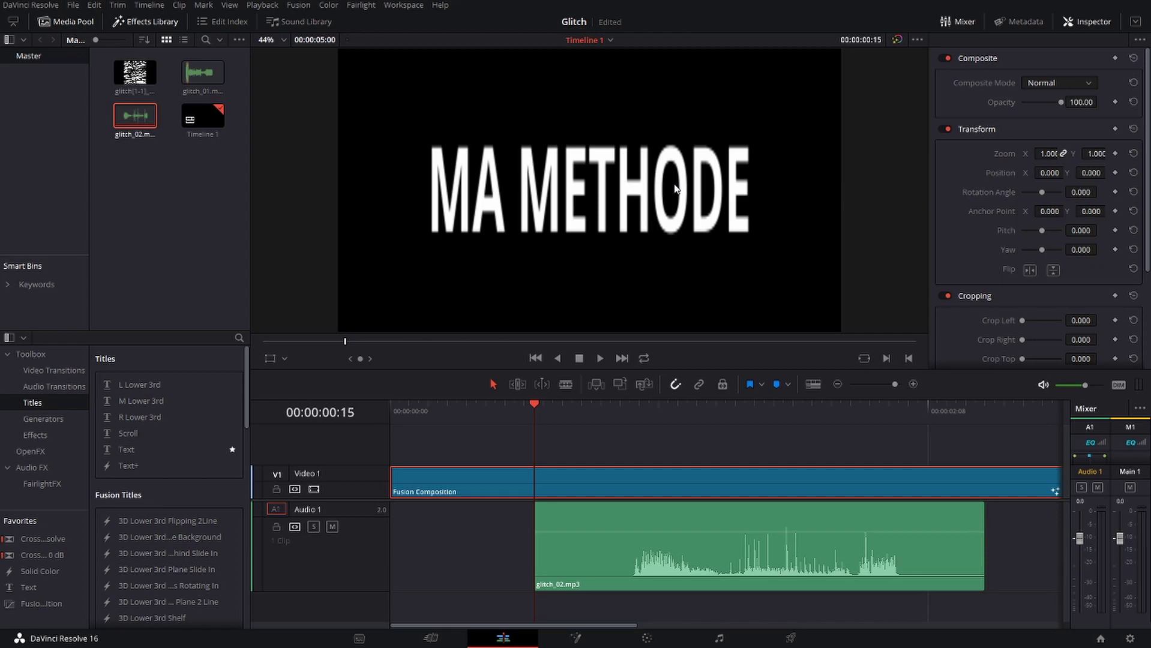
# Step: Play the timeline from 00:00:00:15 and add a marker there
pyautogui.click(600, 359)
pyautogui.click(604, 357)
pyautogui.click(567, 443)
pyautogui.press('m')
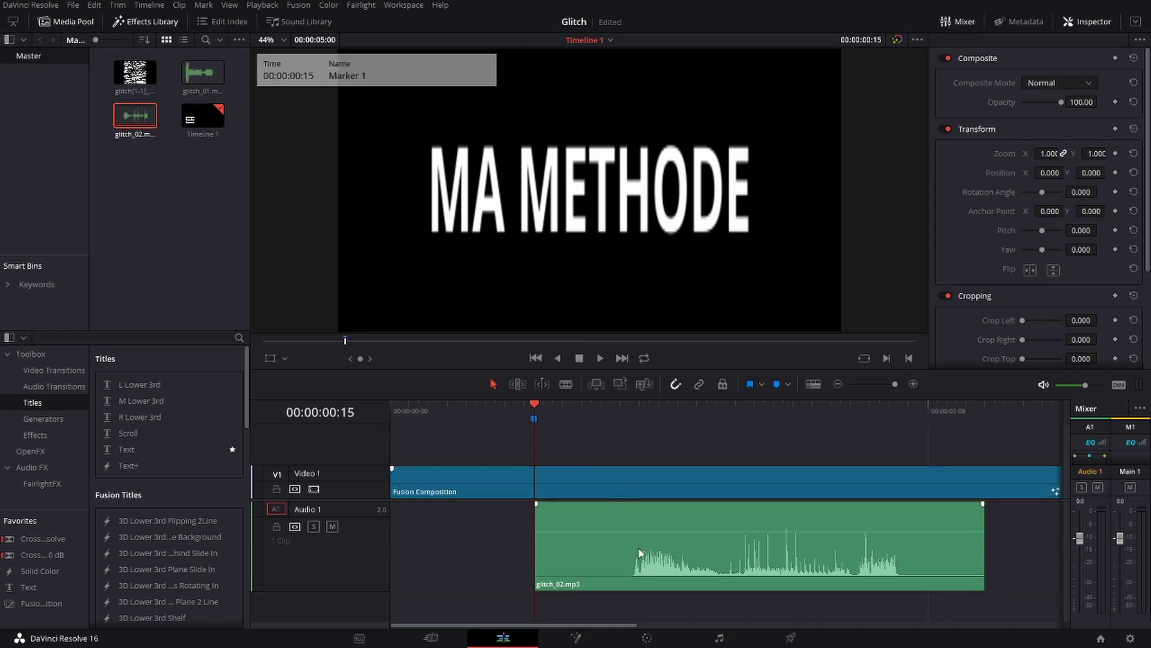
# Step: Split glitch_02.mp3 at 00:00:01:01, where its waveform starts, and delete the silent part before it
pyautogui.click(634, 566)
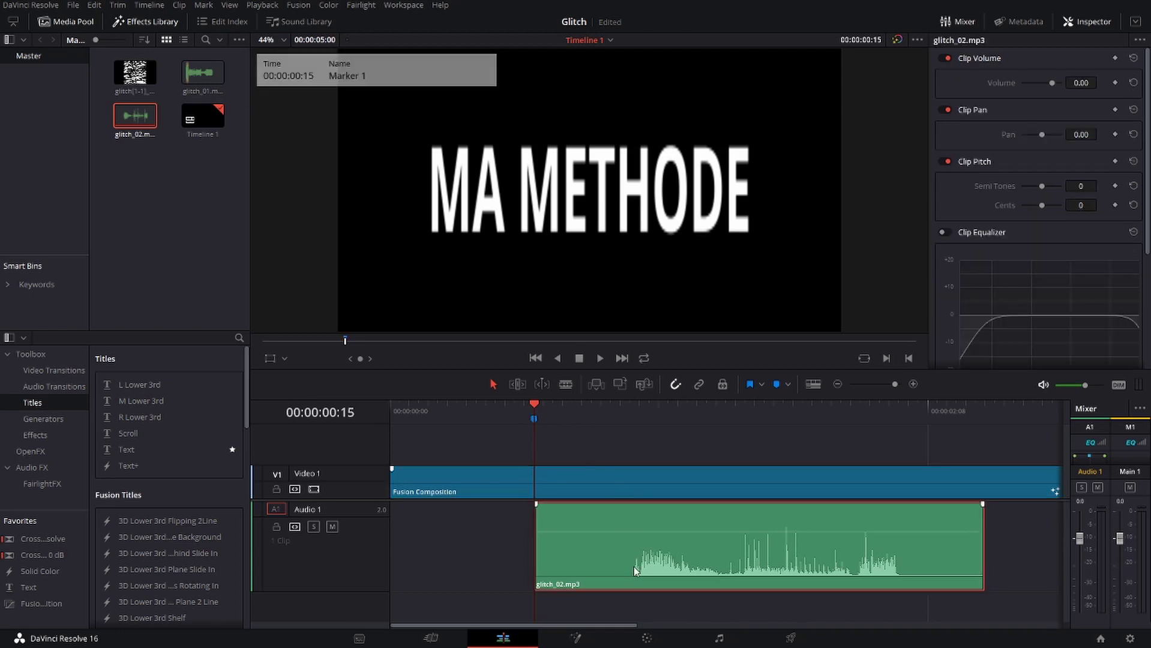
pyautogui.click(629, 443)
pyautogui.click(632, 413)
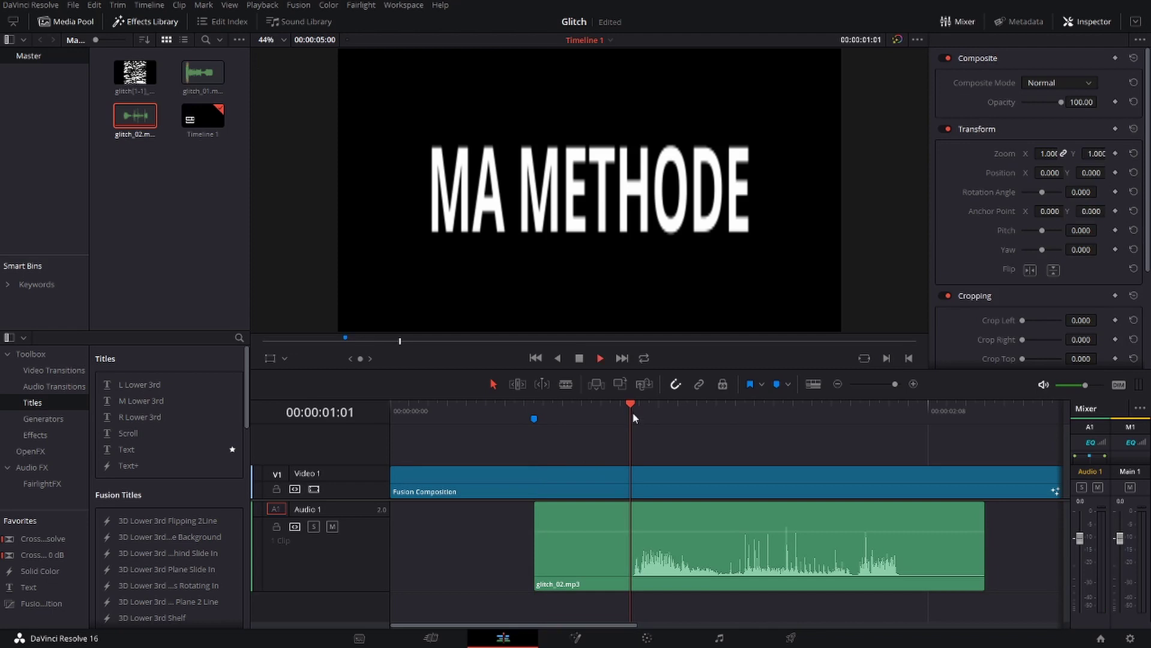
pyautogui.press('space')
pyautogui.click(651, 543)
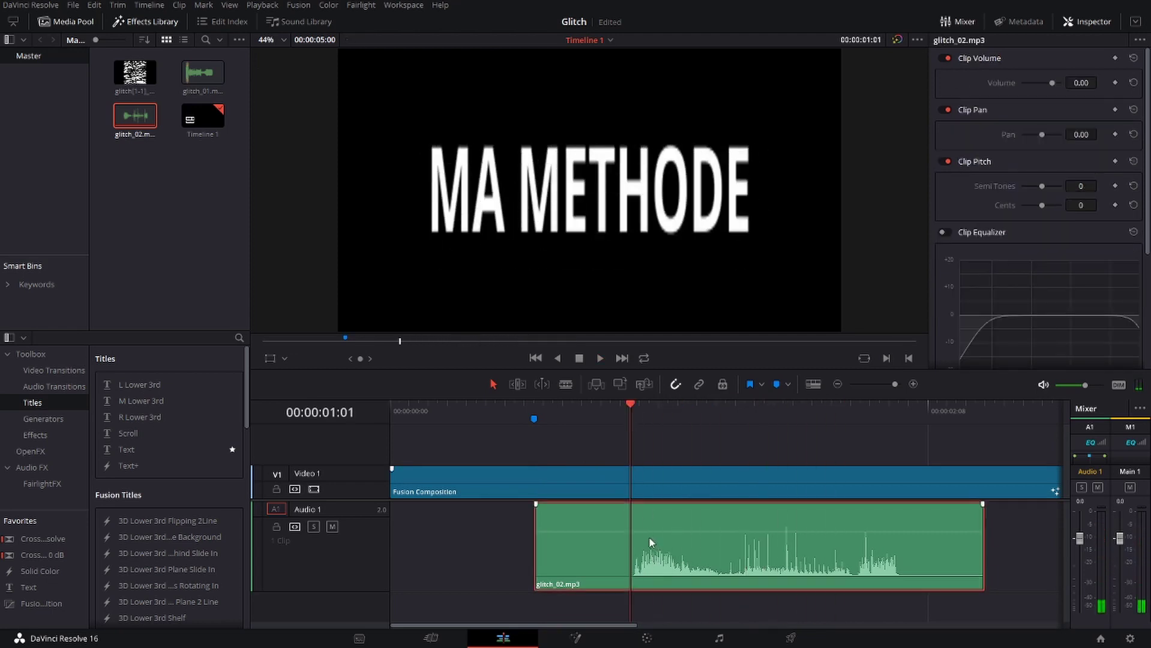
pyautogui.hotkey('ctrl', 'b')
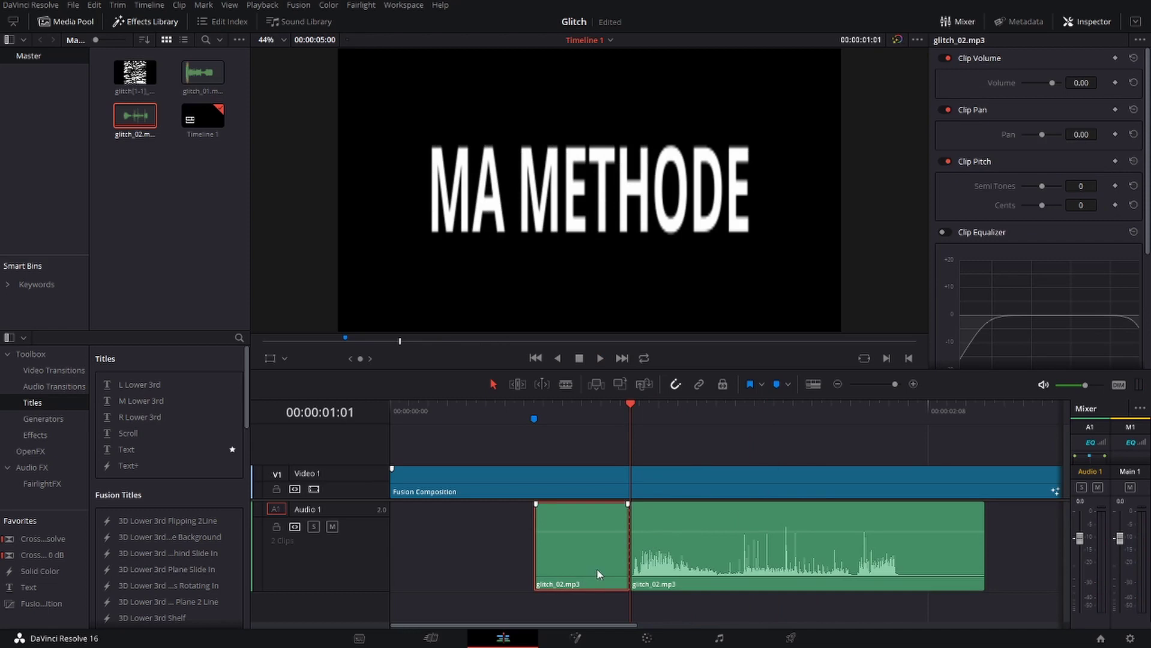
pyautogui.press('BackSpace')
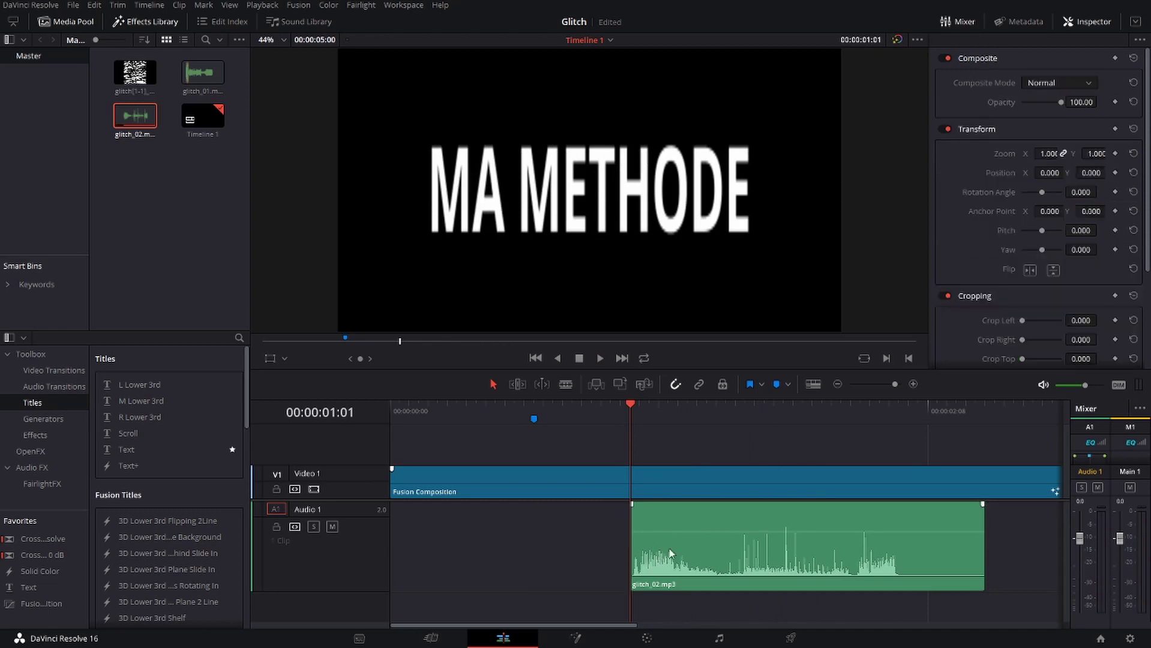
# Step: Move the trimmed glitch_02.mp3 clip to start at the 00:00:00:15 marker and play the timeline from 00:00:00:08
pyautogui.moveTo(673, 548); pyautogui.dragTo(616, 543)
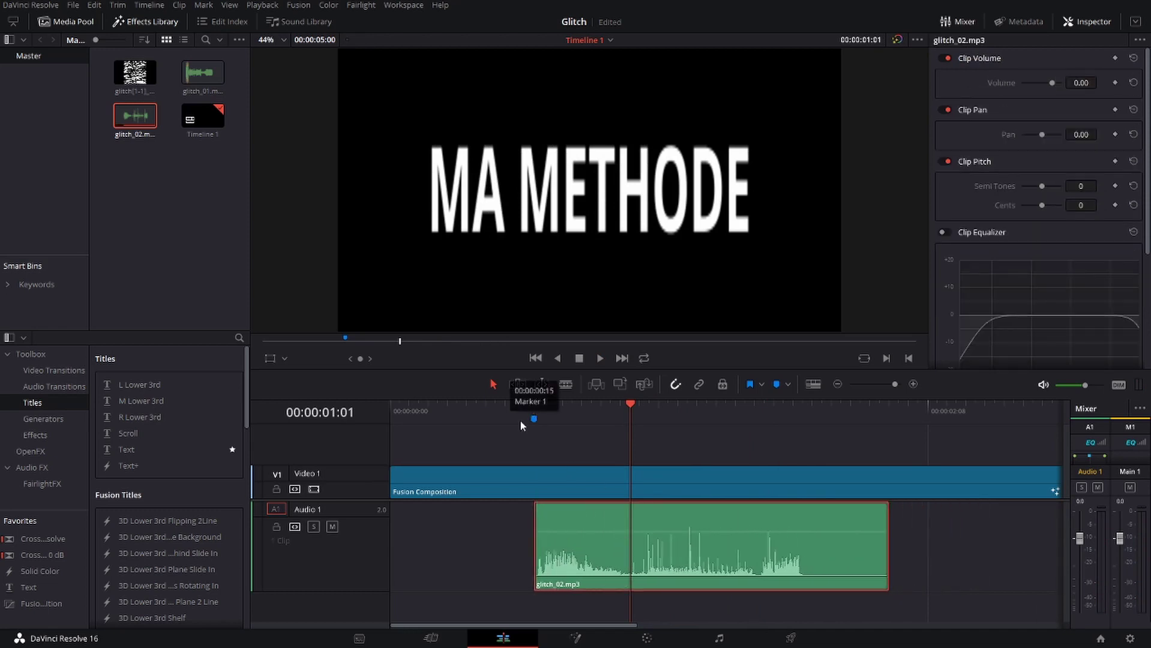
pyautogui.click(534, 416)
pyautogui.click(468, 416)
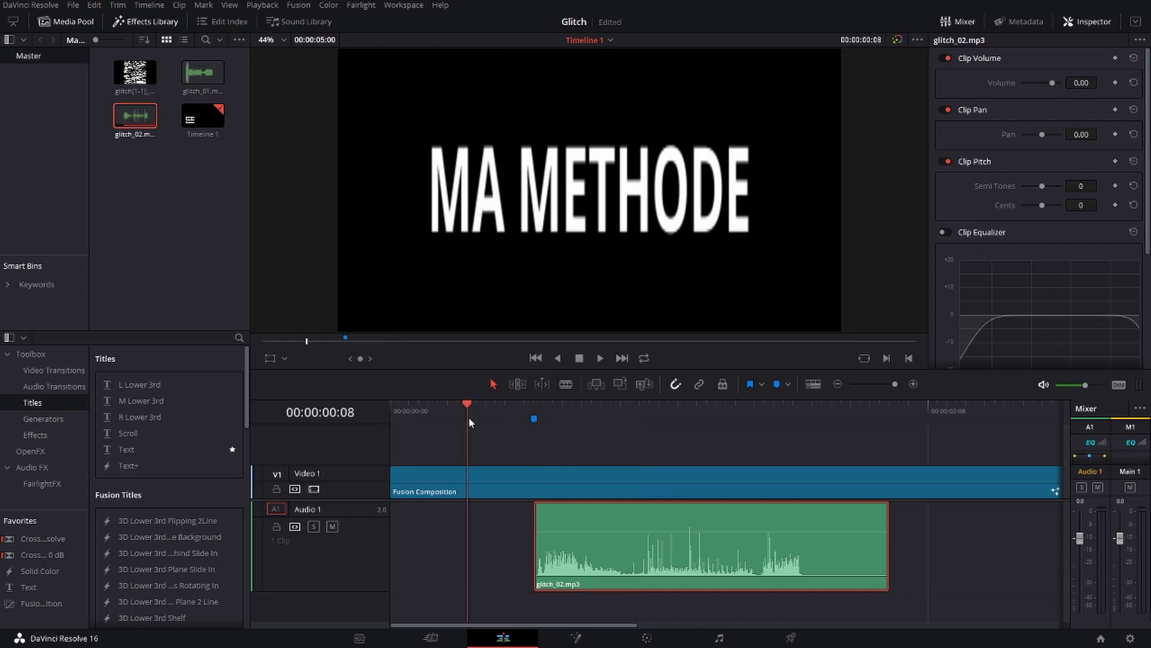
pyautogui.press('space')
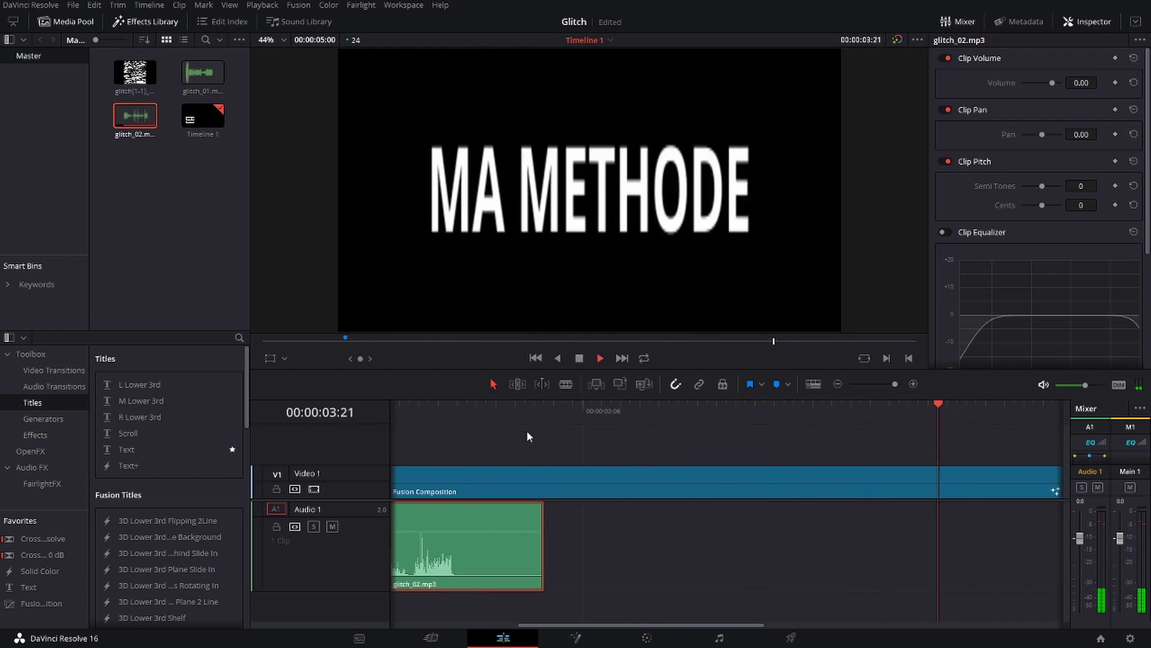
pyautogui.press('space')
pyautogui.press('space')
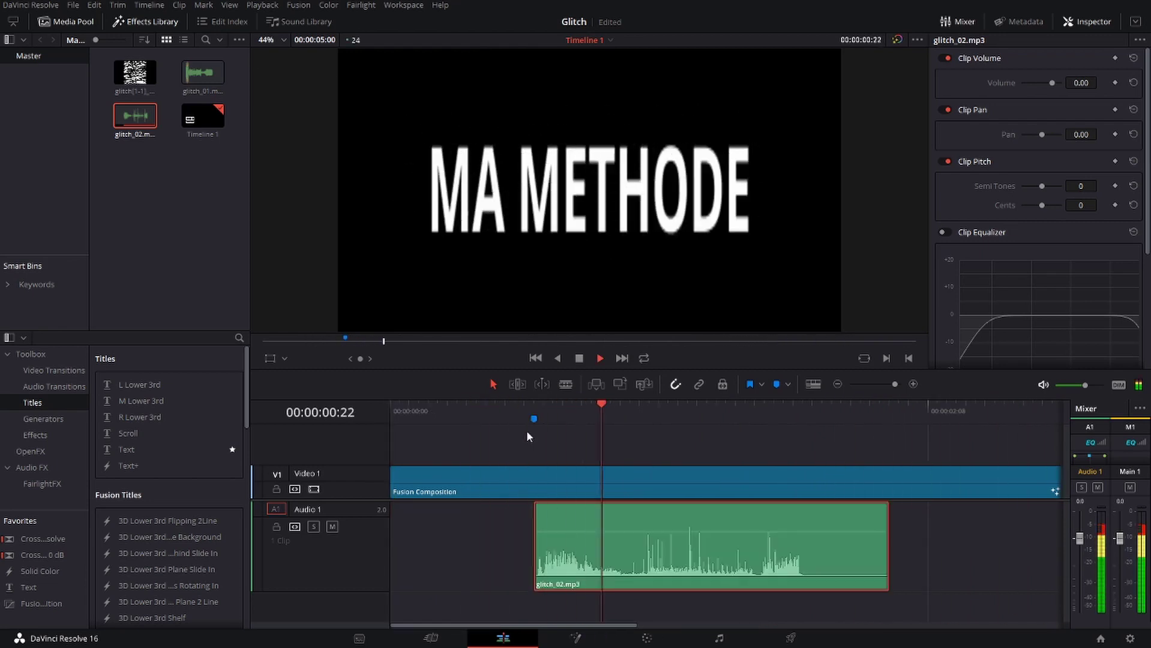
pyautogui.press('space')
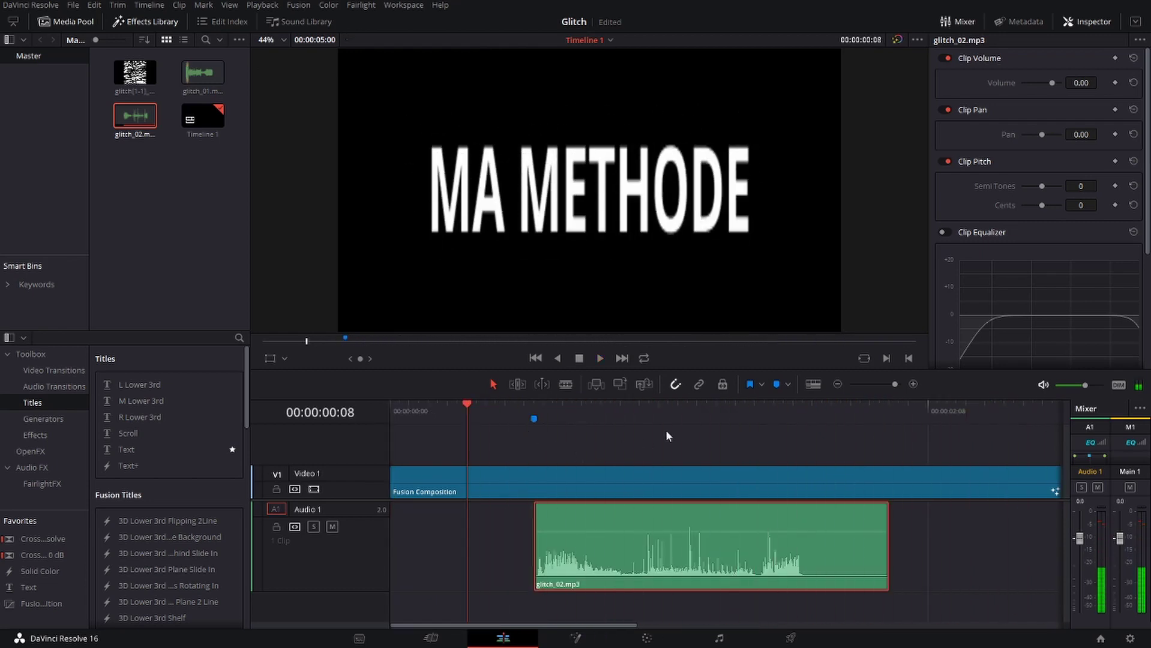
# Step: Split glitch_02.mp3 at 00:00:01:19, where its waveform ends, and delete the silent tail
pyautogui.click(811, 419)
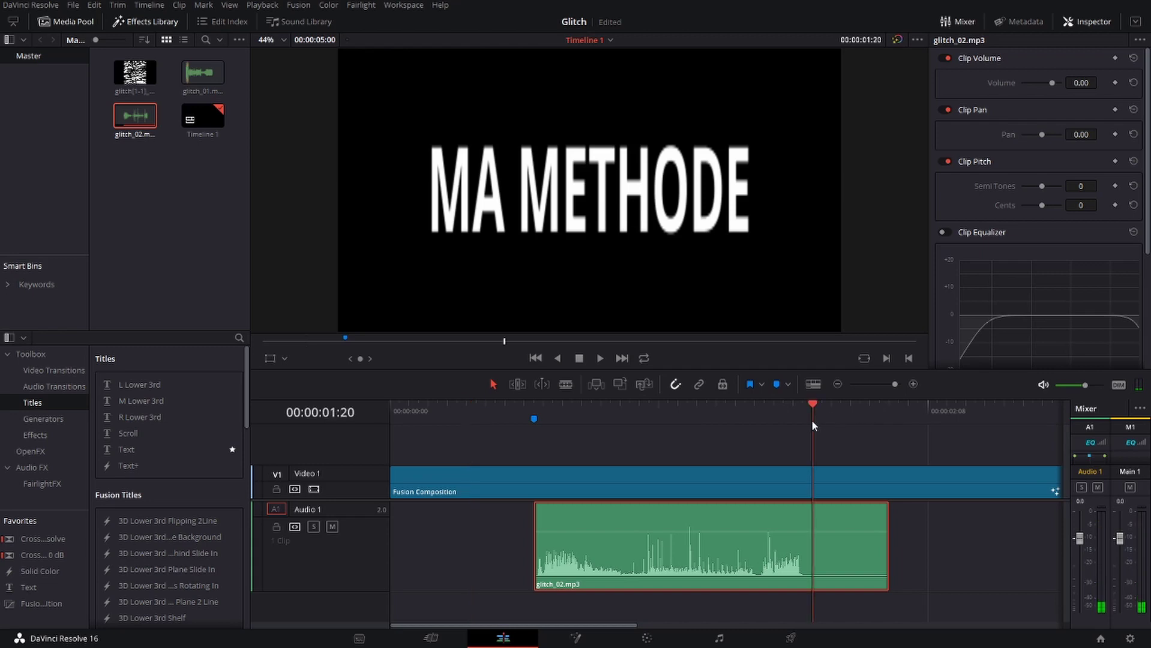
pyautogui.press('space')
pyautogui.press('space')
pyautogui.press('Left')
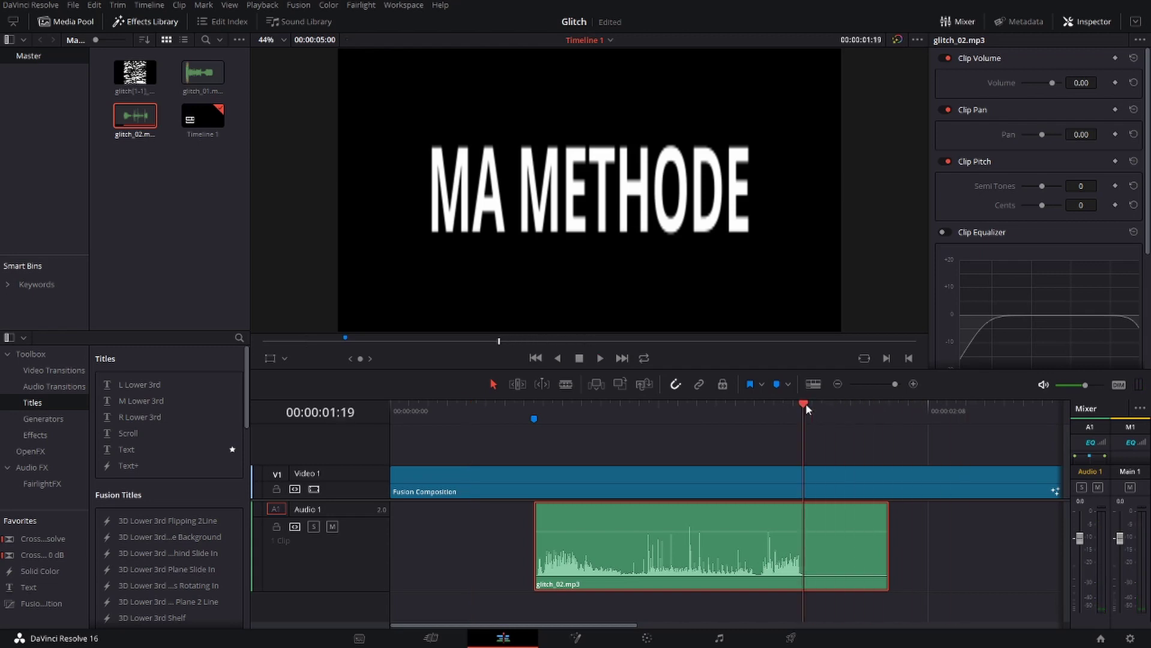
pyautogui.press('space')
pyautogui.press('space')
pyautogui.hotkey('ctrl', 'b')
pyautogui.click(858, 562)
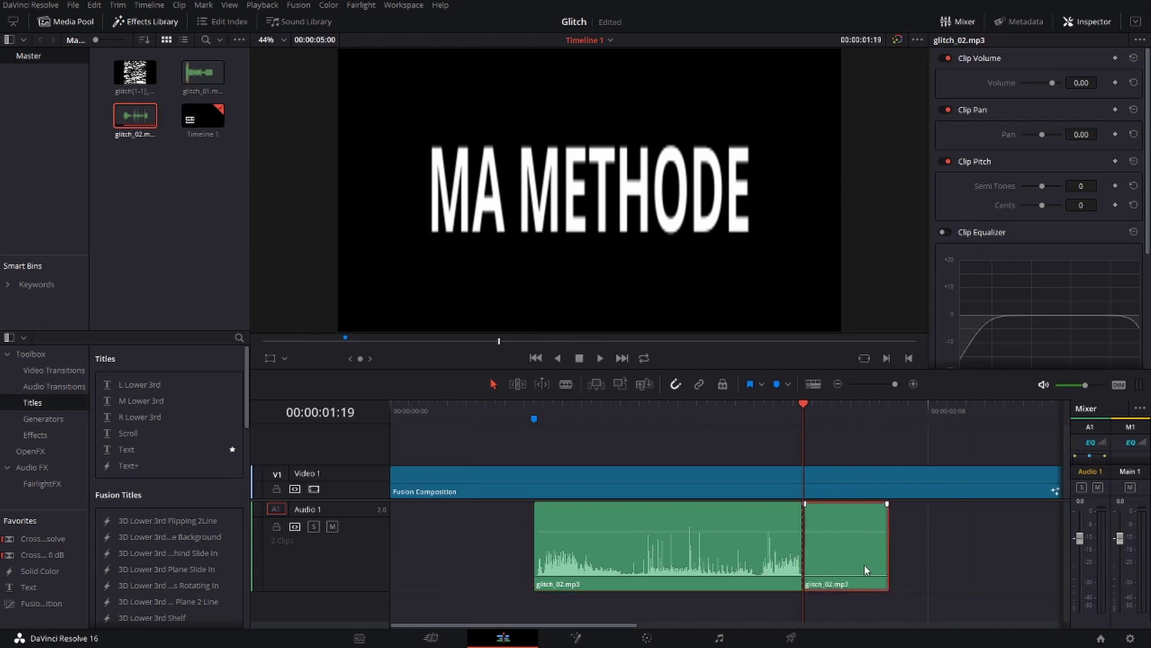
pyautogui.press('Delete')
# Step: Go to frame 63 in the Fusion composition and add a marker at 00:00:02:15 on the edit timeline
pyautogui.click(585, 638)
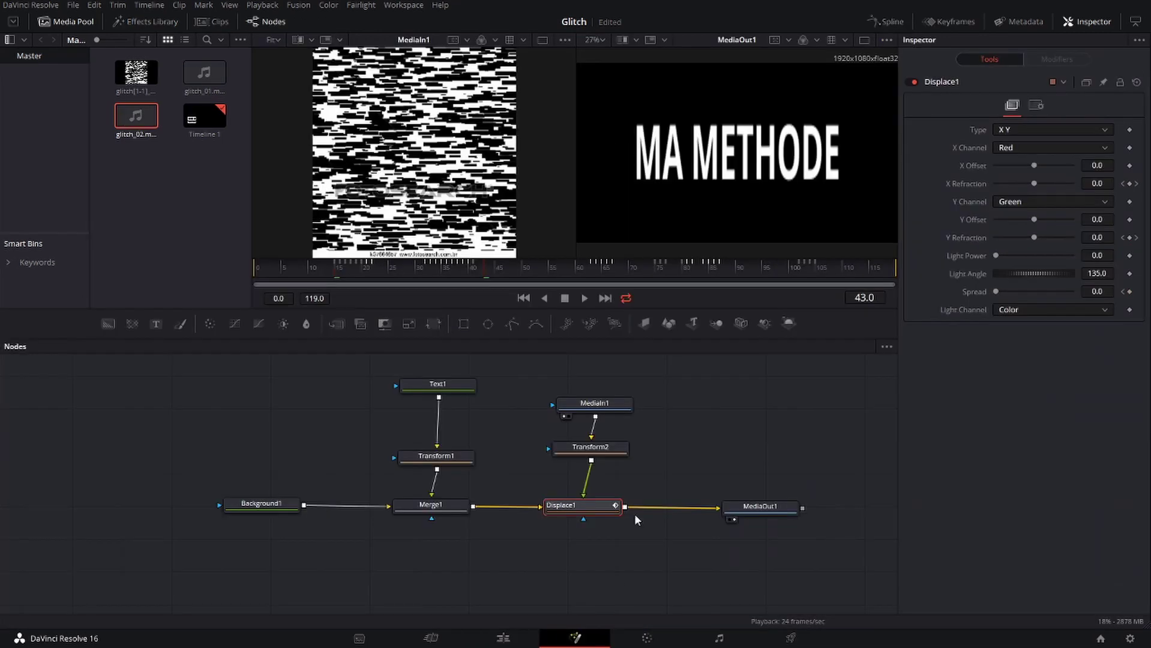
pyautogui.click(590, 266)
pyautogui.click(503, 638)
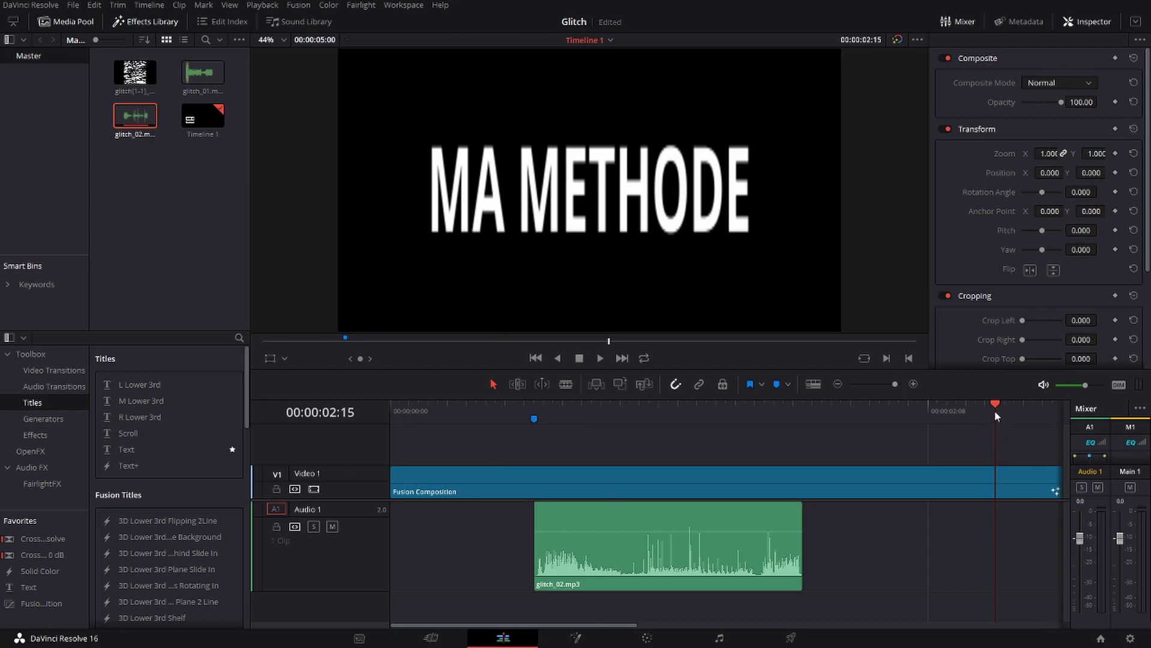
pyautogui.press('m')
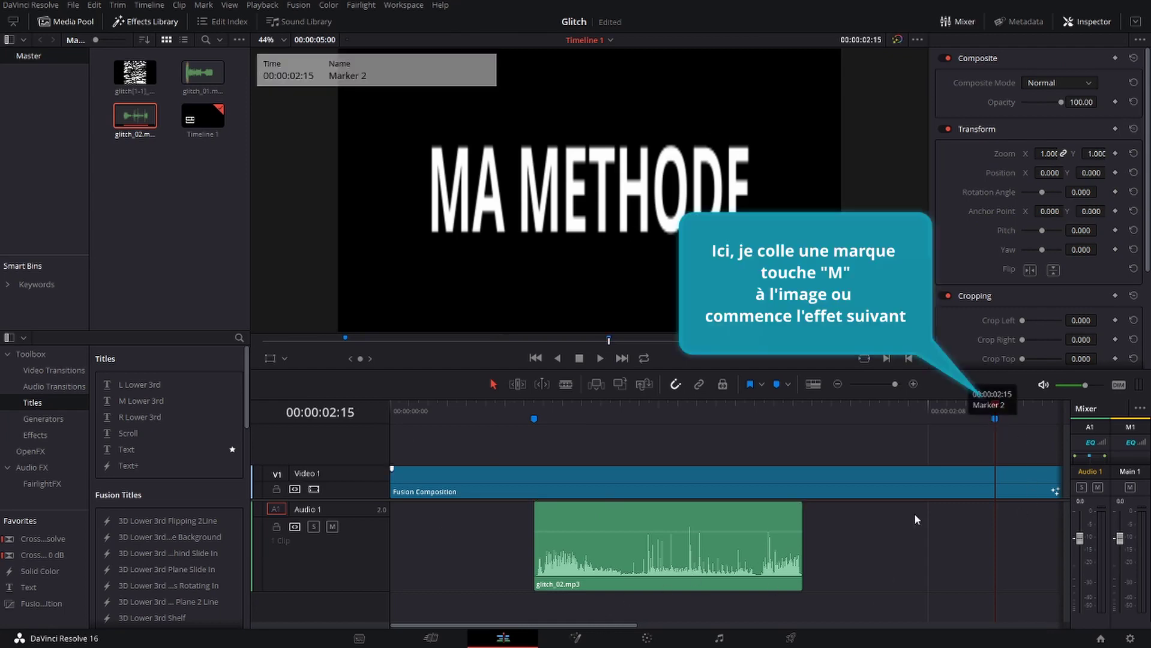
# Step: Place a copy of the trimmed glitch_02.mp3 clip on Audio 1 starting at the 00:00:02:15 marker
pyautogui.click(676, 556)
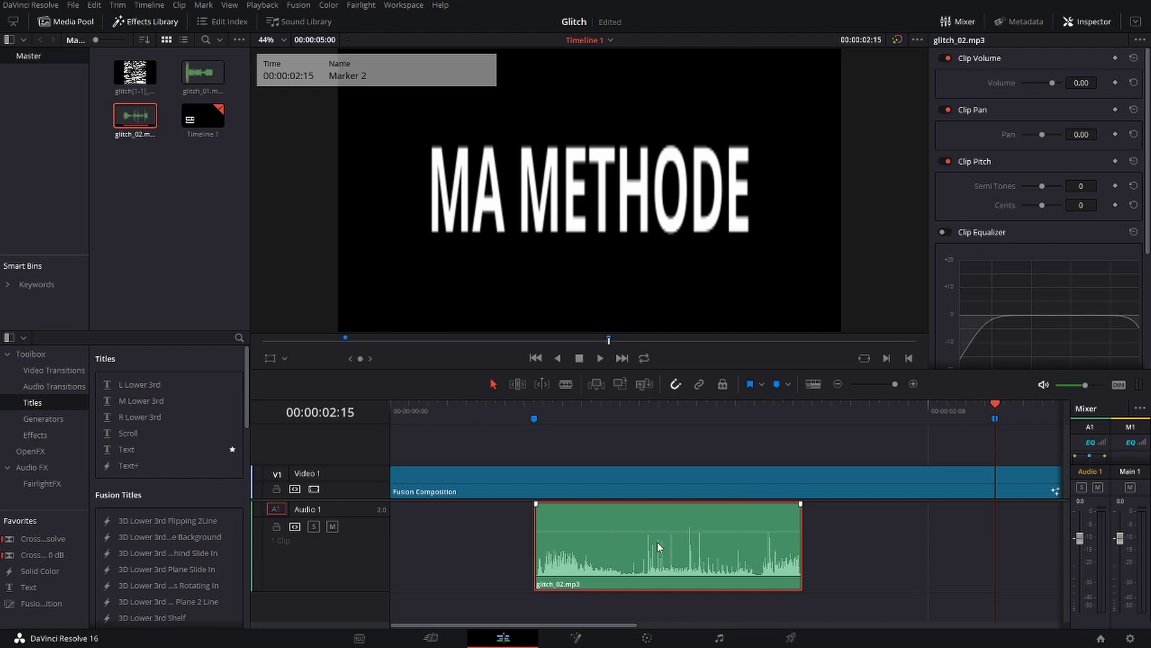
pyautogui.moveTo(687, 554); pyautogui.dragTo(776, 580)
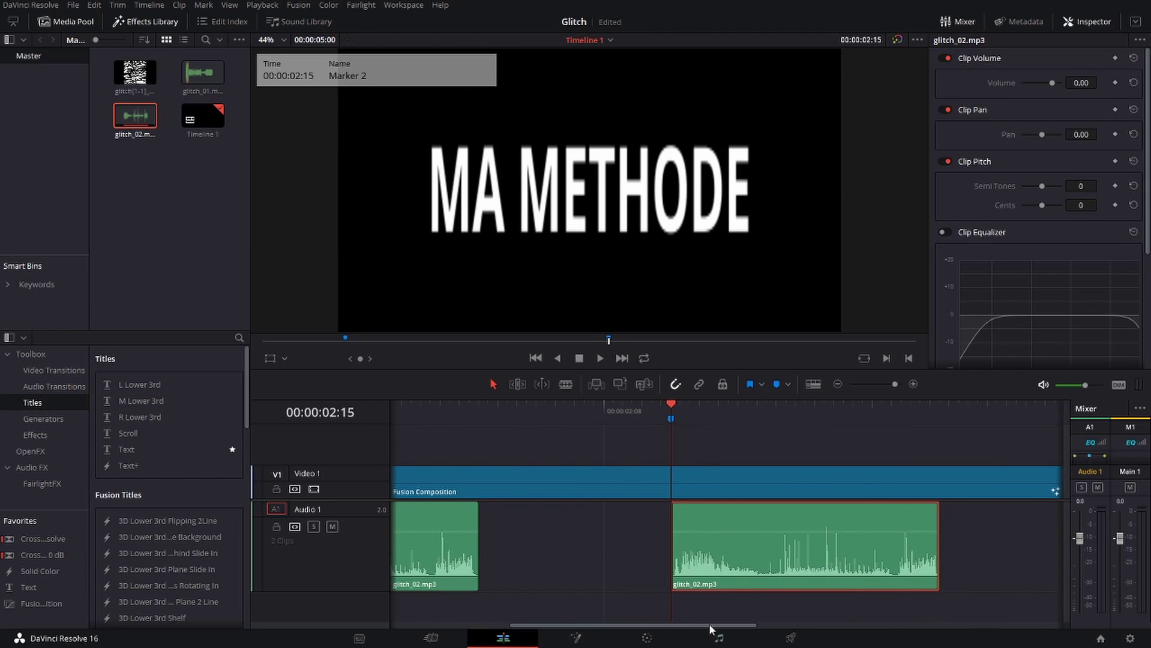
pyautogui.moveTo(712, 626)
pyautogui.mouseDown()
pyautogui.moveTo(592, 627)
pyautogui.moveTo(715, 628)
pyautogui.mouseUp()
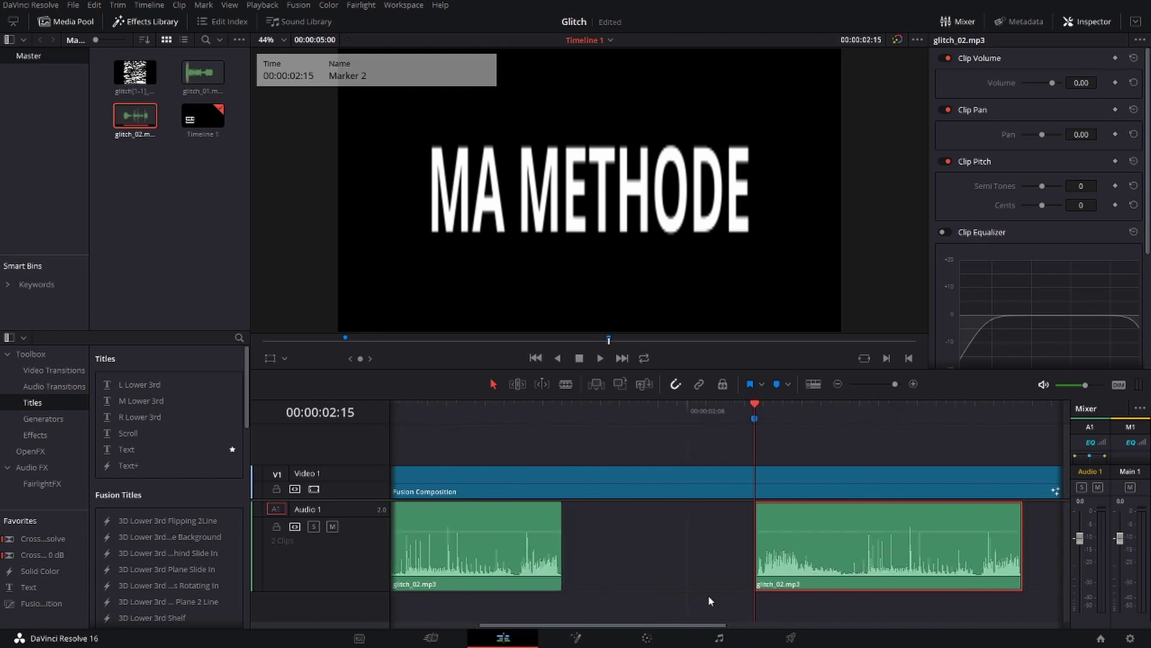
pyautogui.press('space')
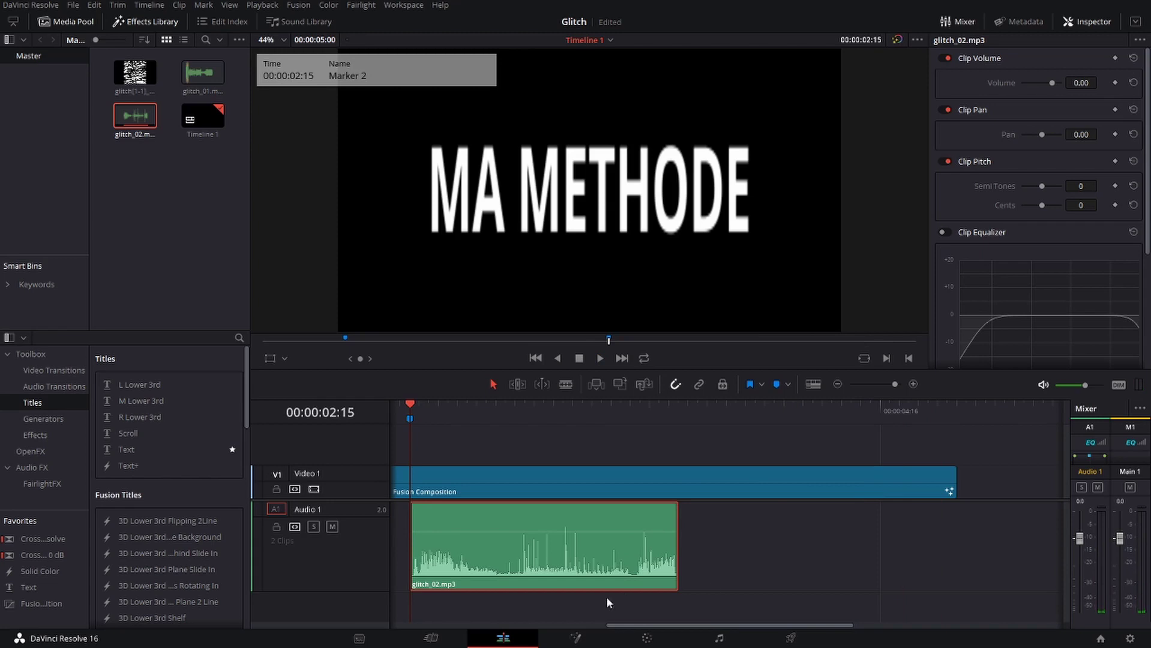
# Step: Go to frame 102 in the Fusion composition and add a marker at 00:00:04:06 on the edit timeline
pyautogui.click(577, 638)
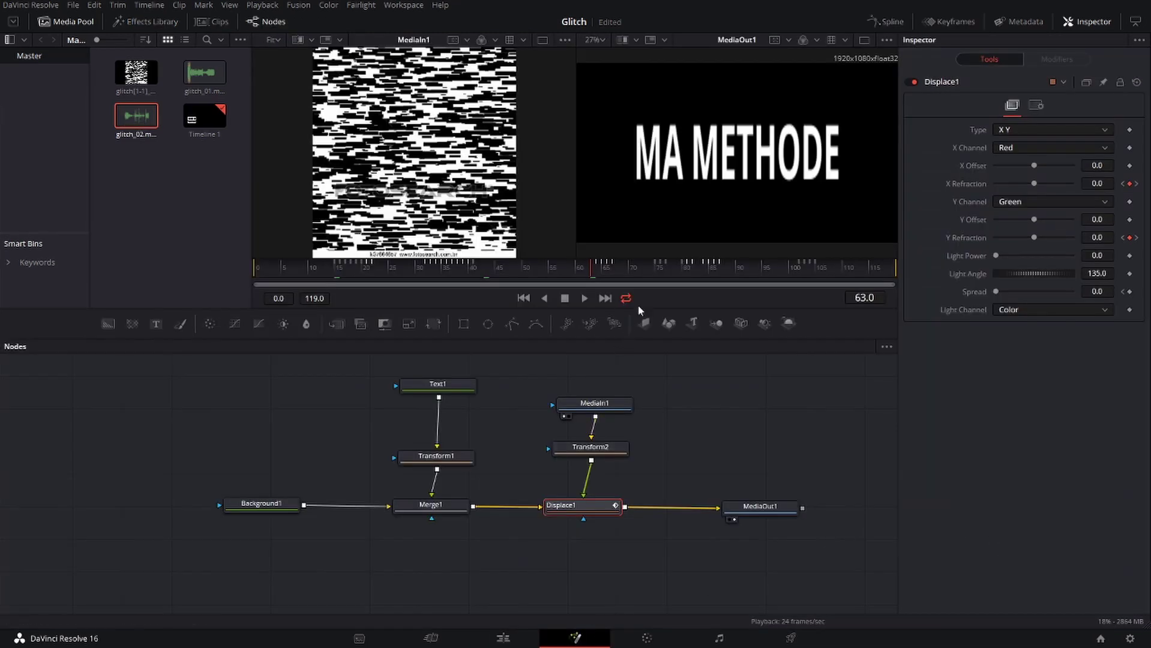
pyautogui.click(799, 267)
pyautogui.click(518, 640)
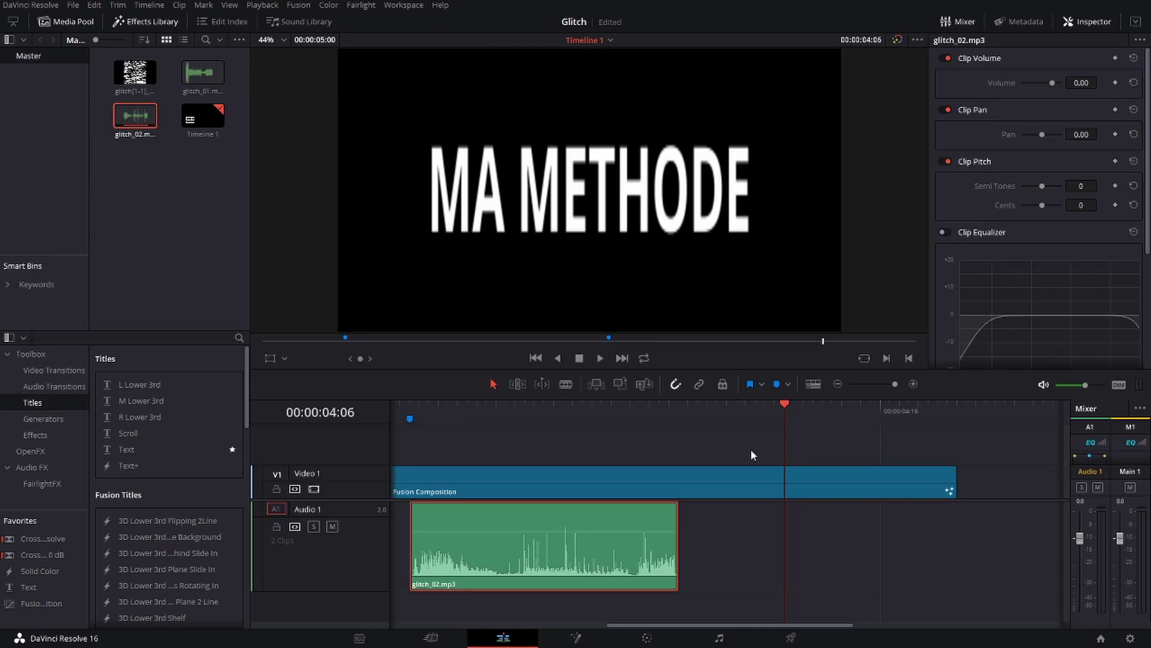
pyautogui.press('m')
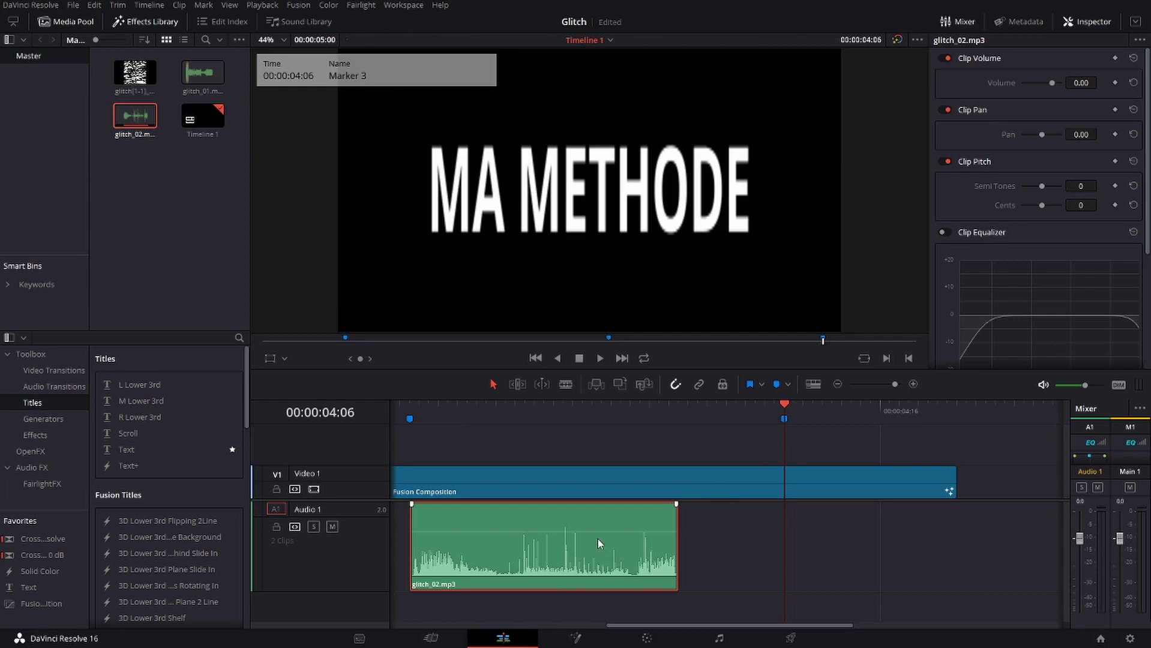
# Step: Copy glitch_02.mp3 to the 00:00:04:06 marker, then split the copy at 00:00:04:09 and delete its remainder
pyautogui.moveTo(598, 539); pyautogui.dragTo(962, 538)
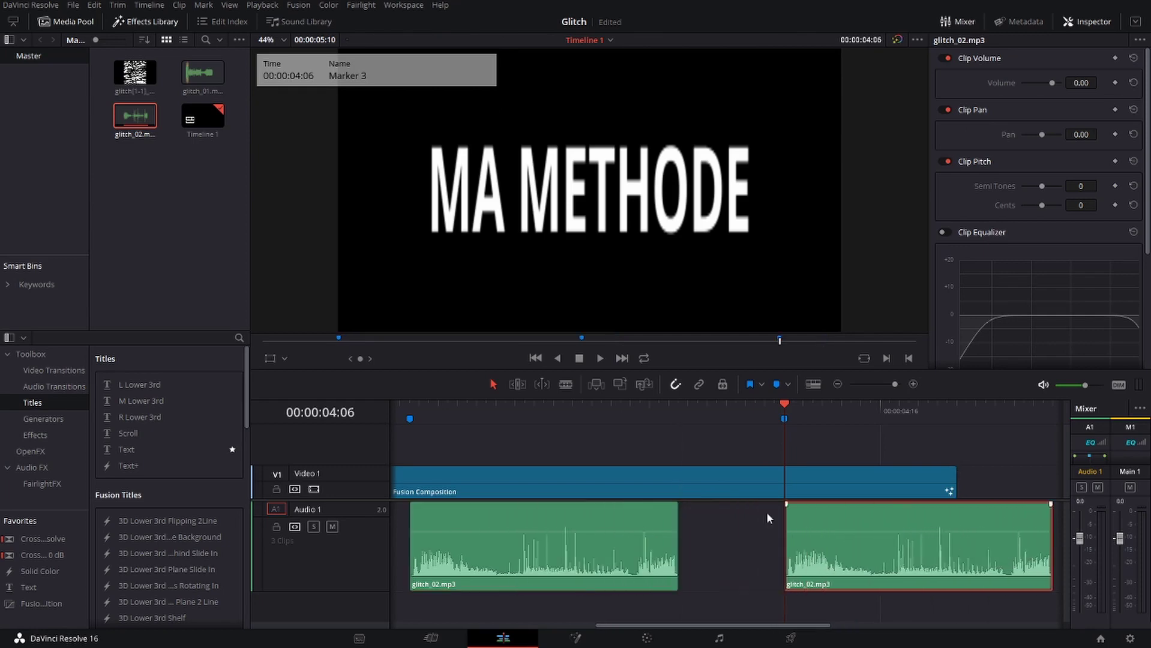
pyautogui.click(576, 637)
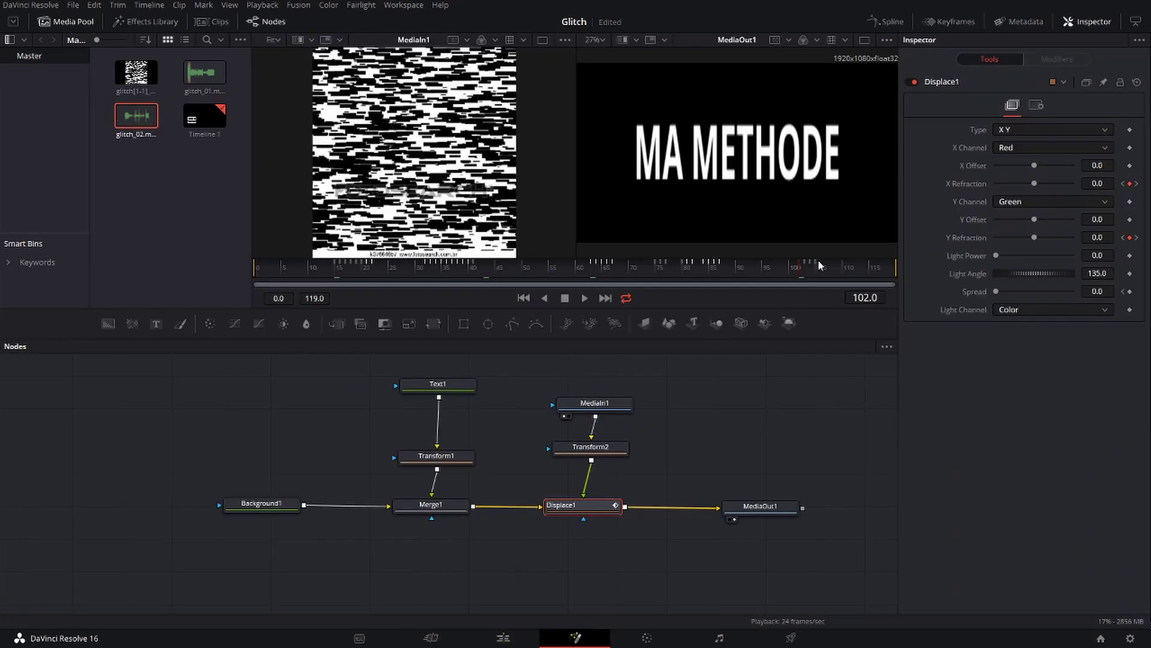
pyautogui.click(501, 638)
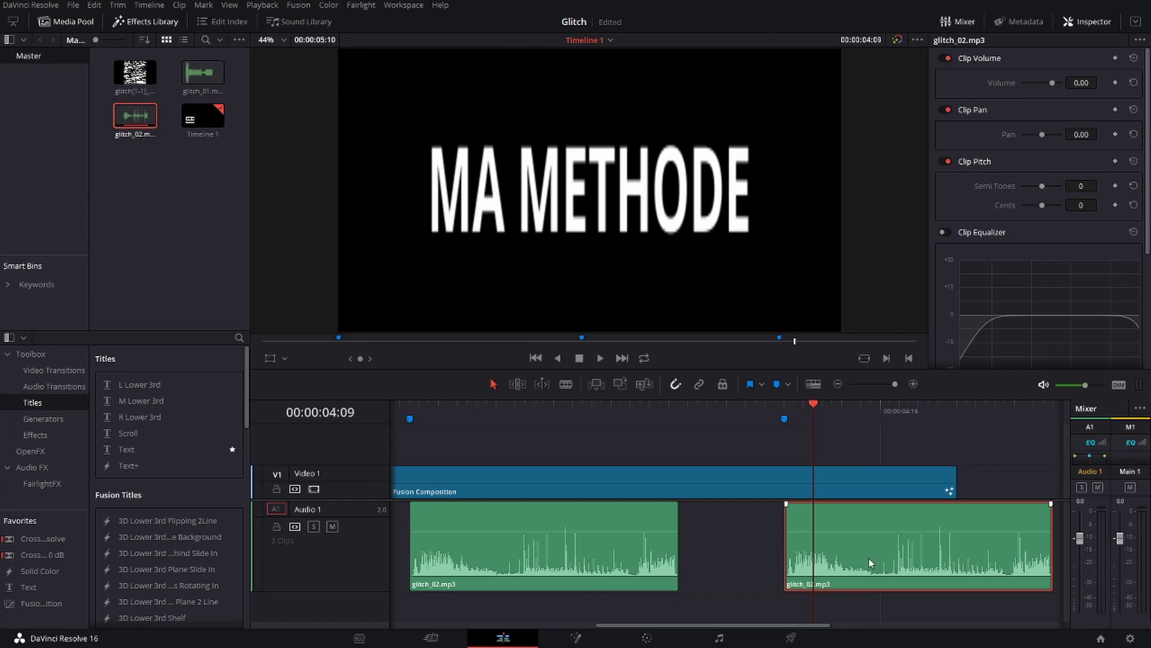
pyautogui.hotkey('ctrl', 'b')
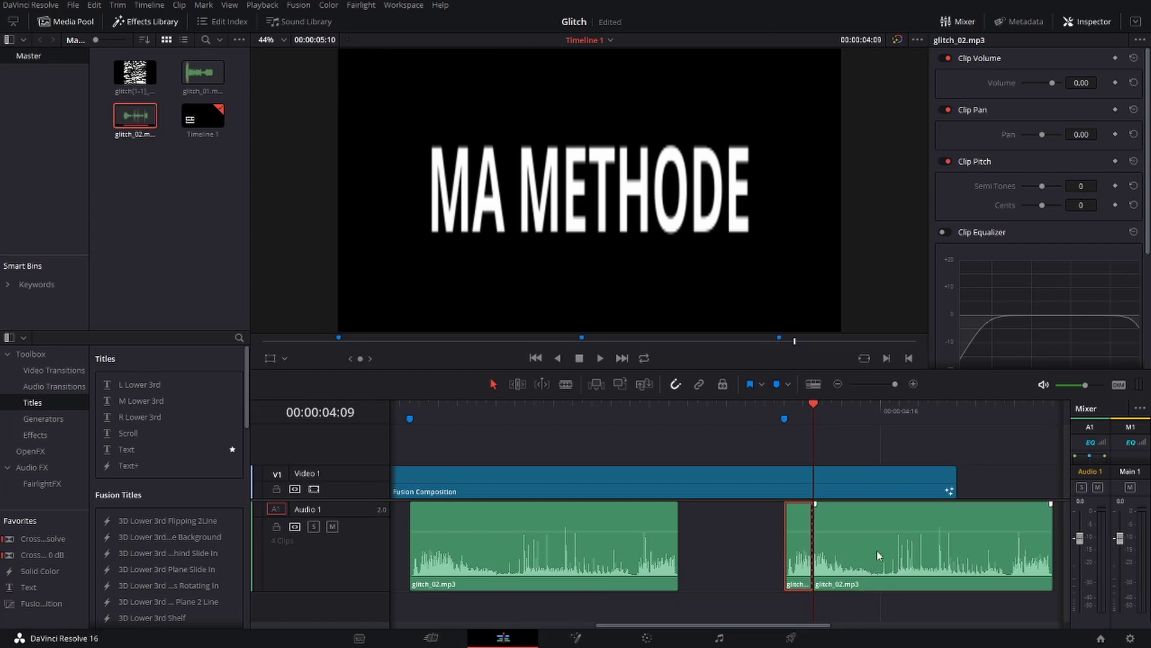
pyautogui.press('Delete')
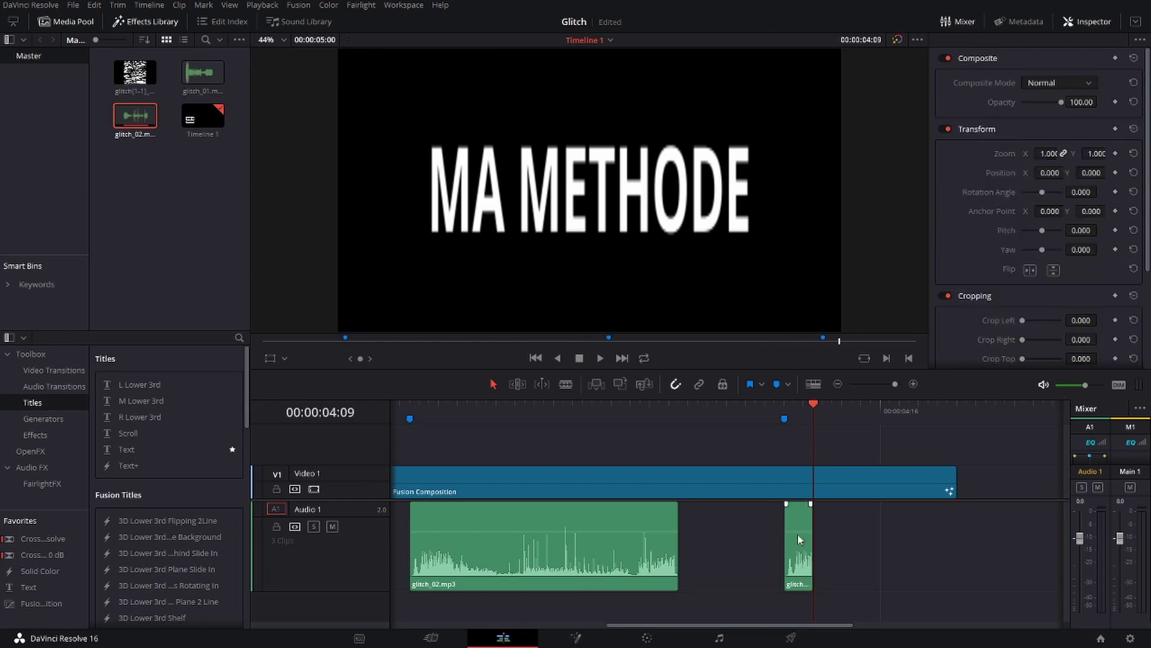
# Step: Play the timeline from 00:00:04:02 to listen to the short last glitch sound
pyautogui.click(747, 421)
pyautogui.press('space')
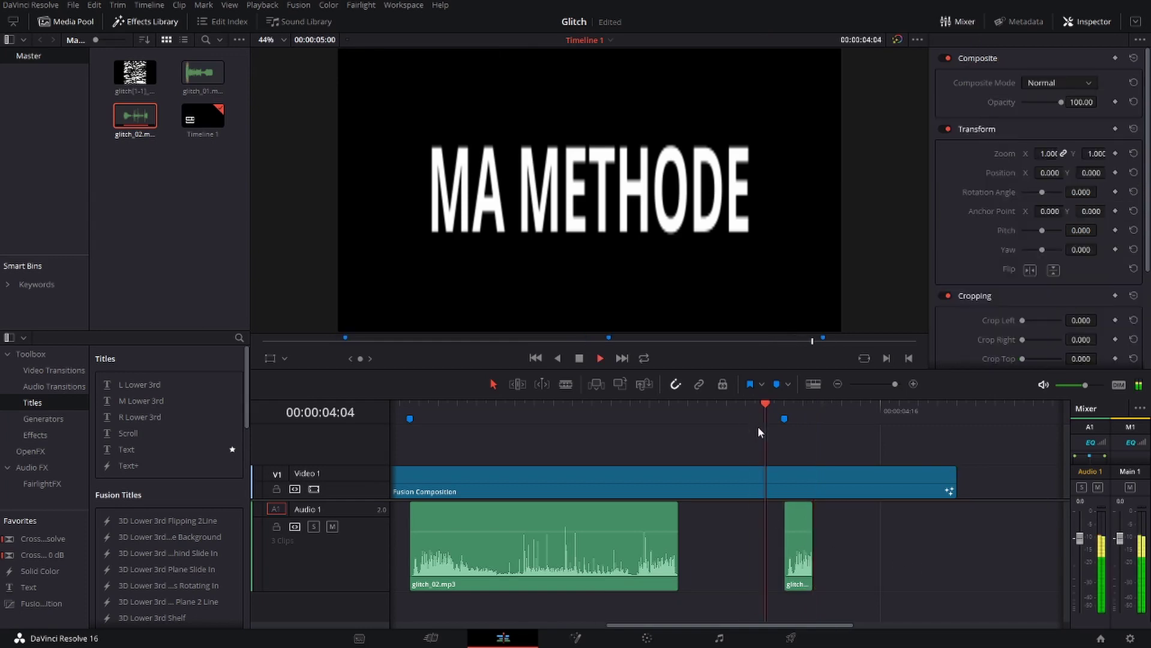
pyautogui.press('space')
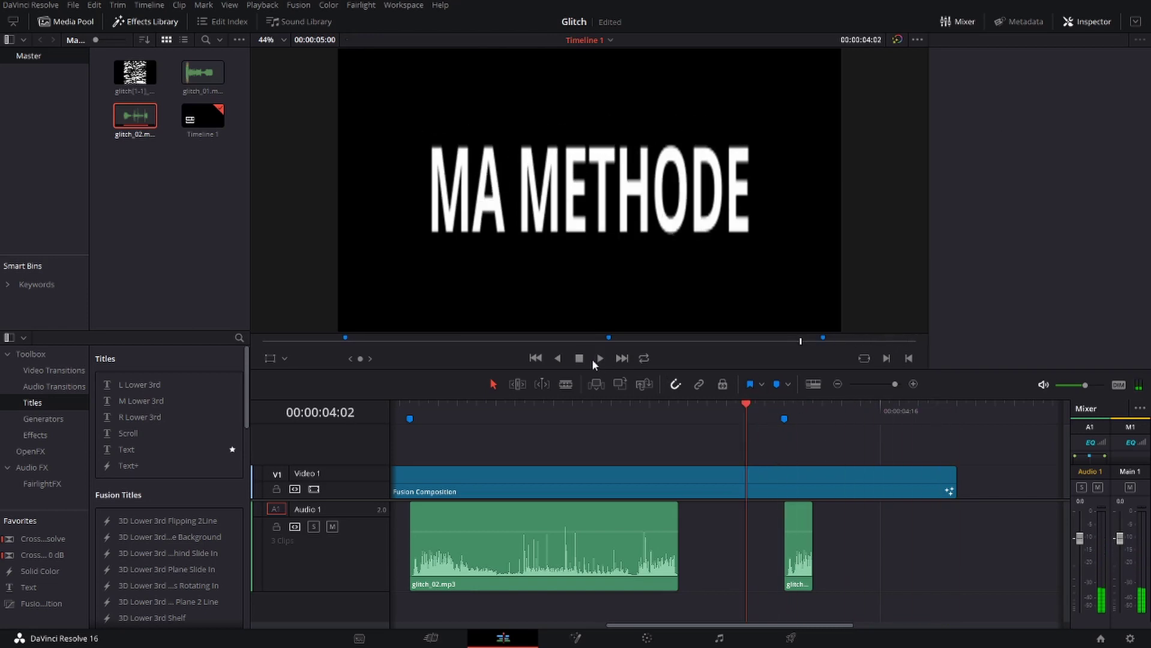
# Step: Play the whole timeline from the beginning to check the glitch sounds against the displacement bursts
pyautogui.click(558, 358)
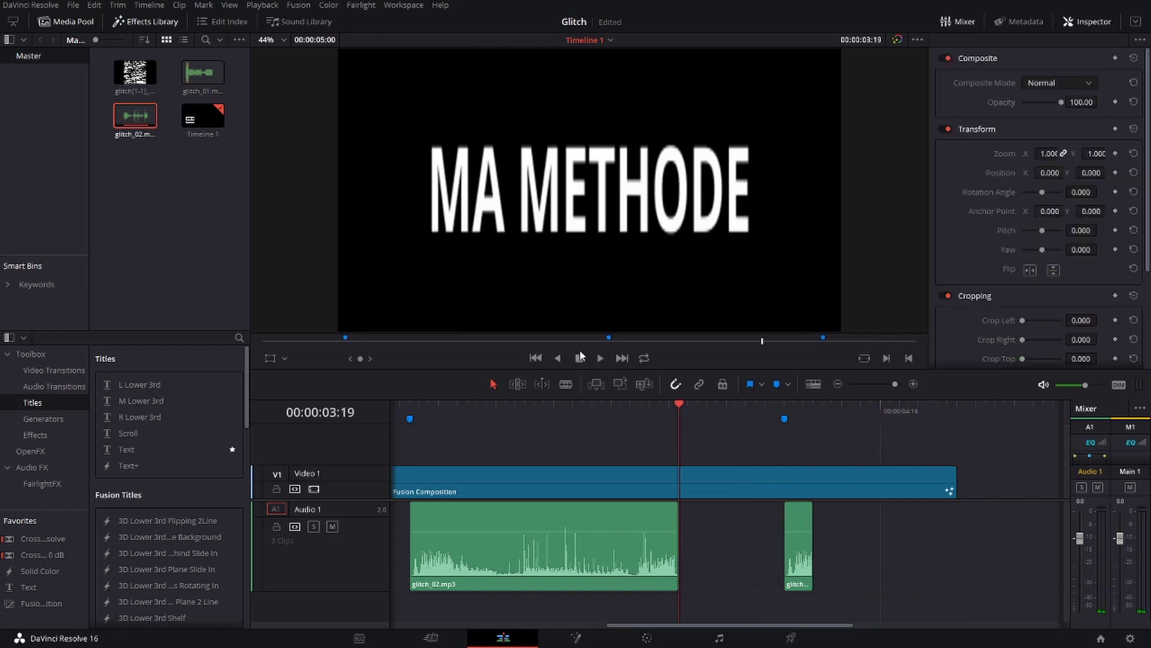
pyautogui.press('Home')
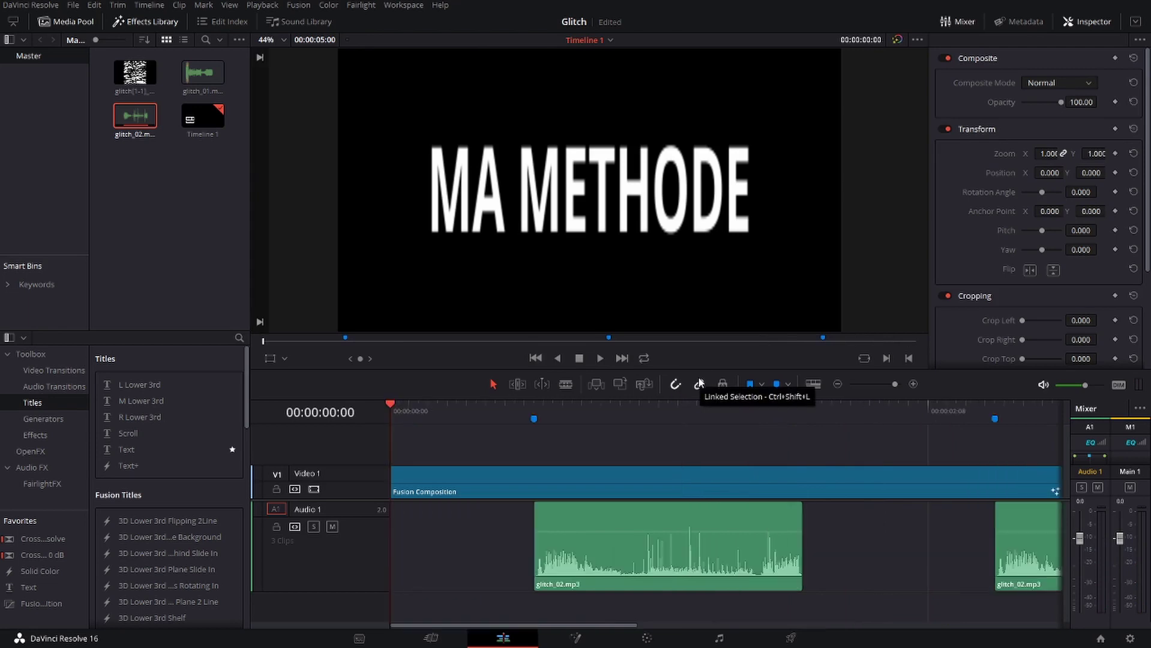
pyautogui.press('space')
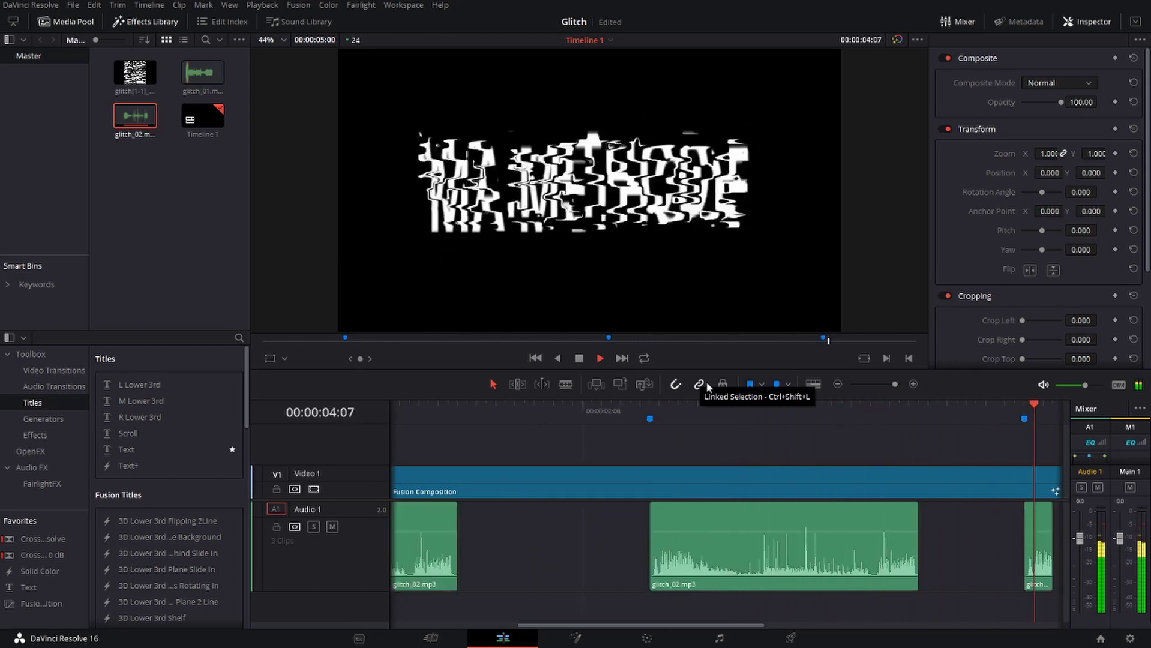
pyautogui.press('Home')
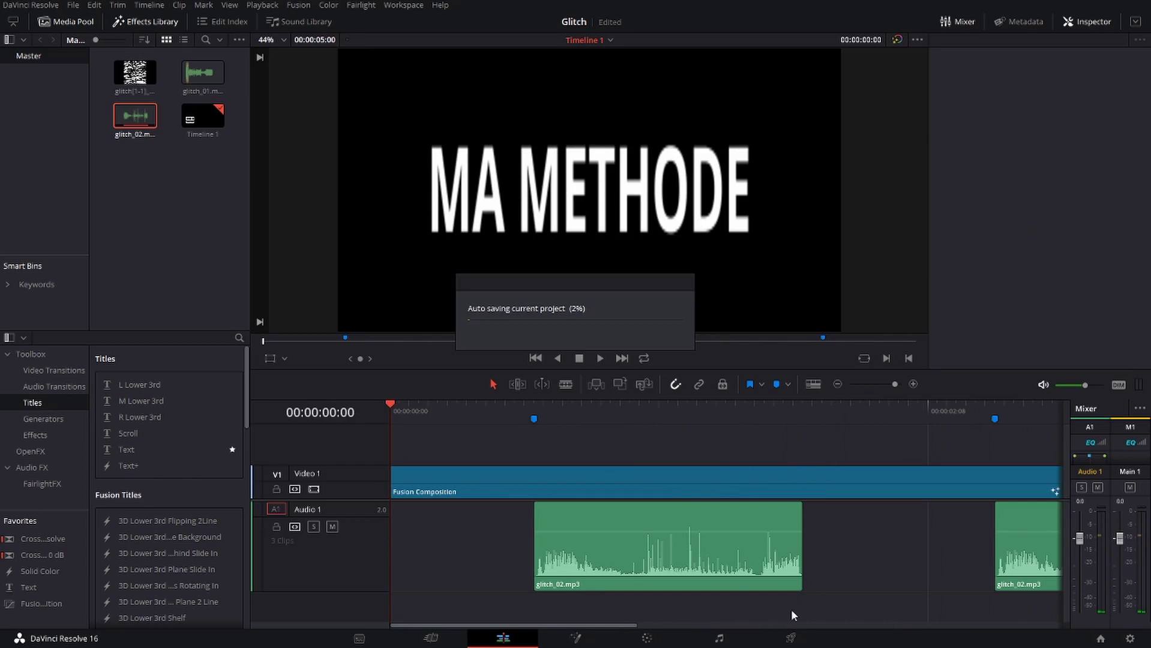
pyautogui.click(1024, 541)
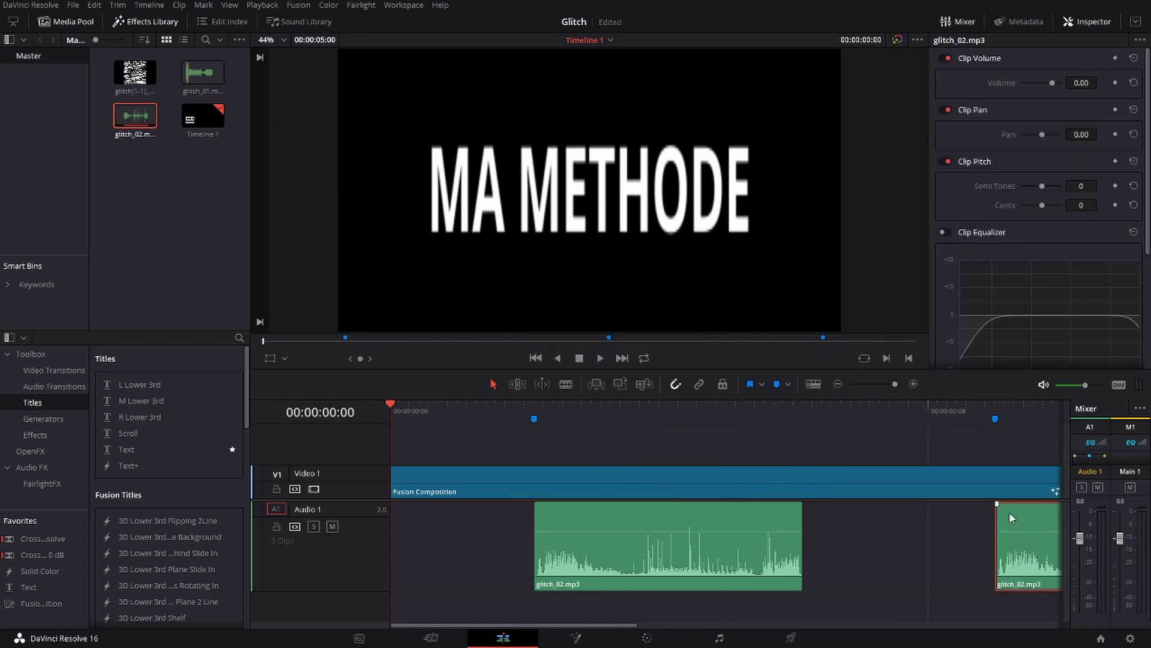
pyautogui.rightClick(1027, 536)
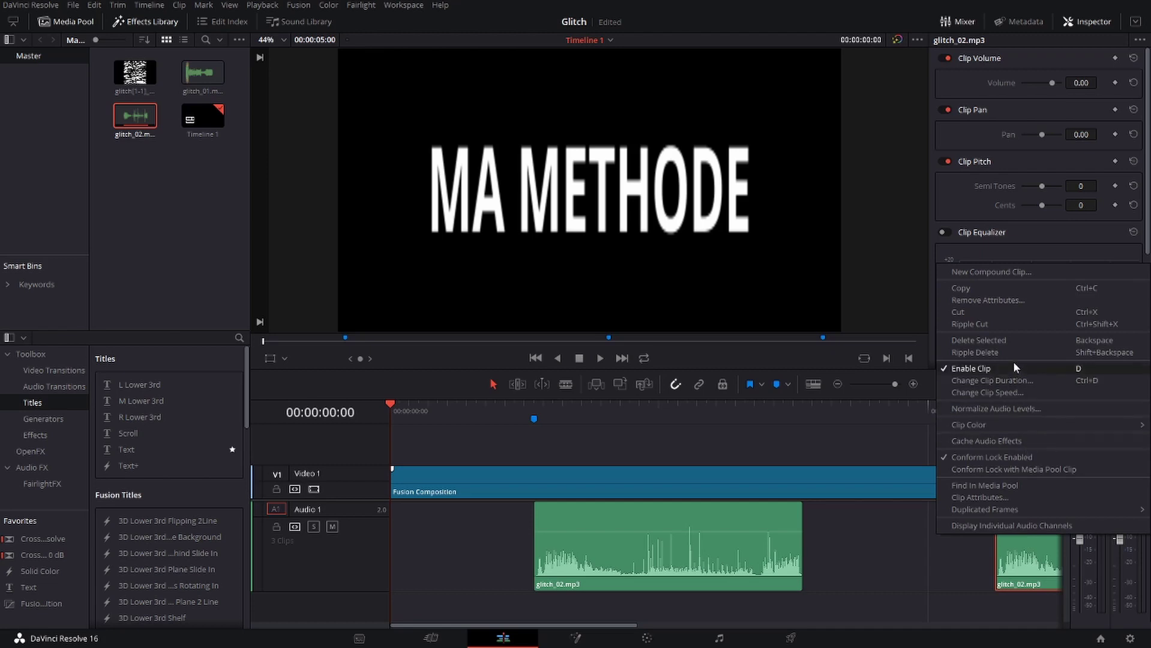
pyautogui.click(1045, 380)
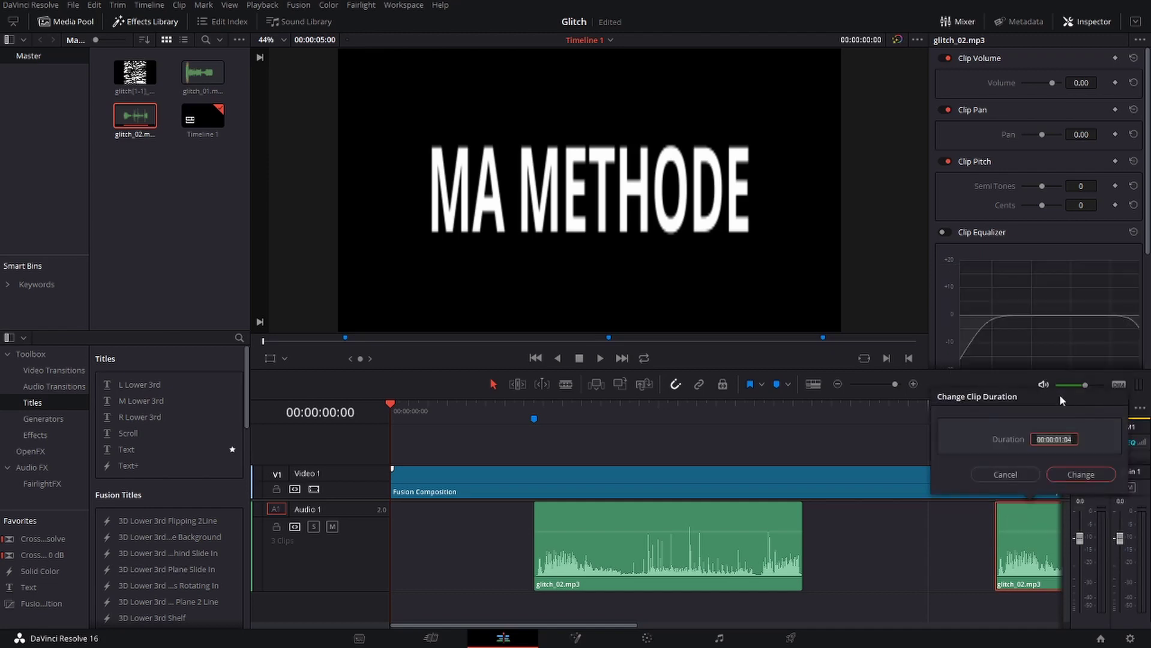
pyautogui.click(1006, 475)
# Step: Reverse the speed of the second glitch_02.mp3 clip on Audio 1, keeping pitch correction enabled
pyautogui.rightClick(1016, 542)
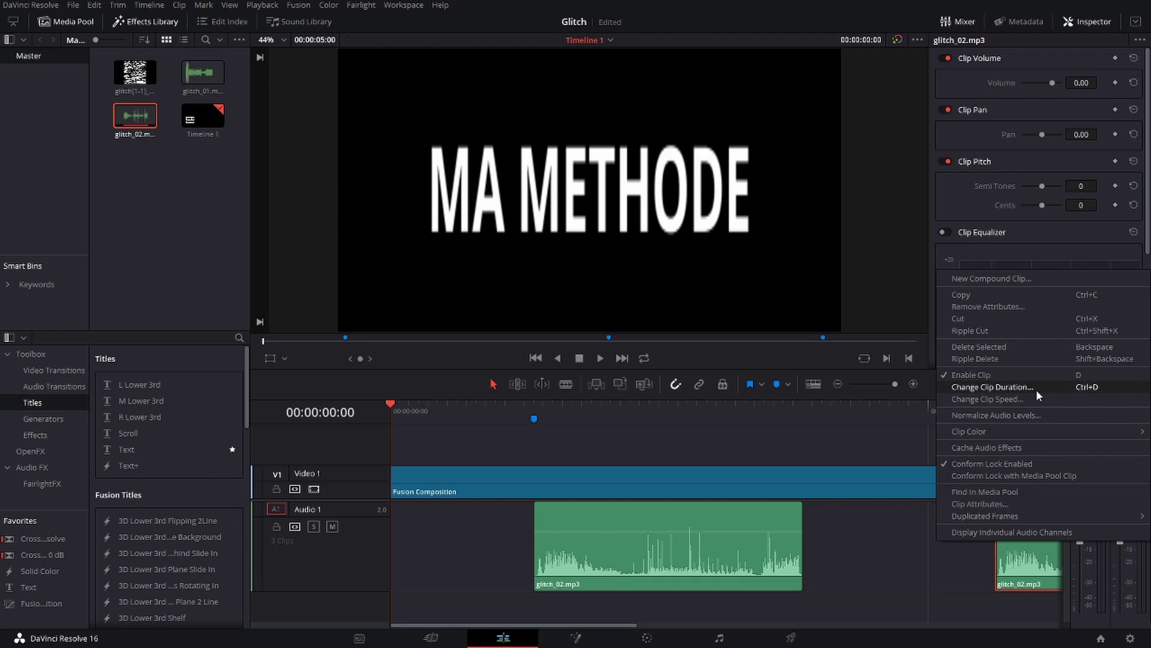
pyautogui.click(1033, 400)
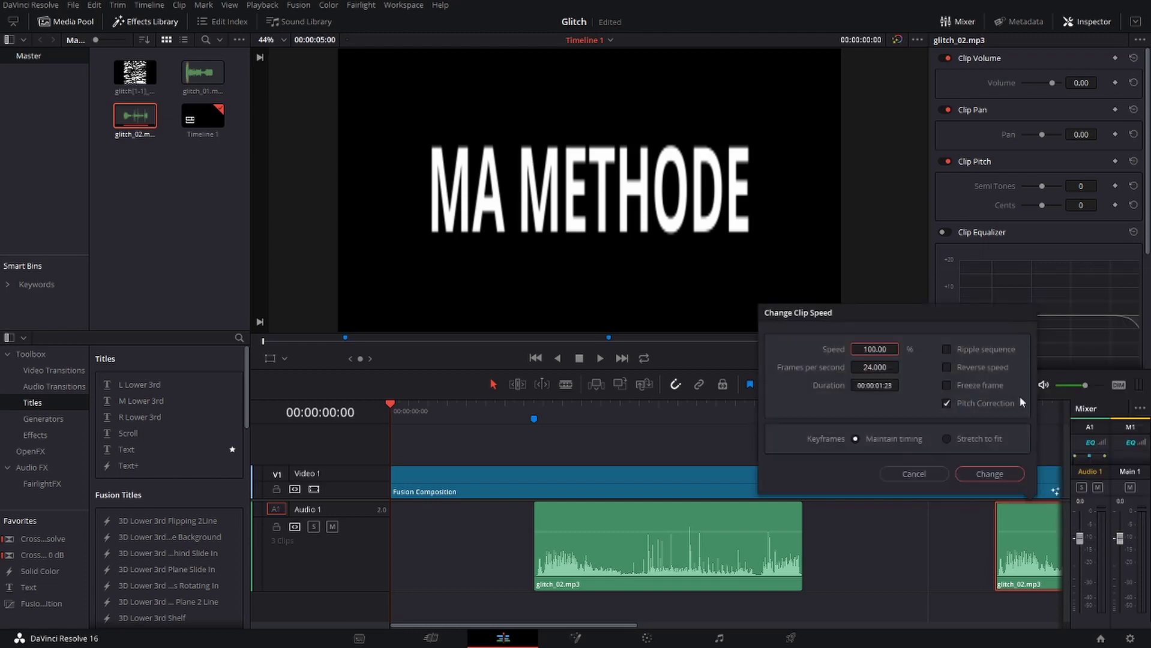
pyautogui.click(946, 368)
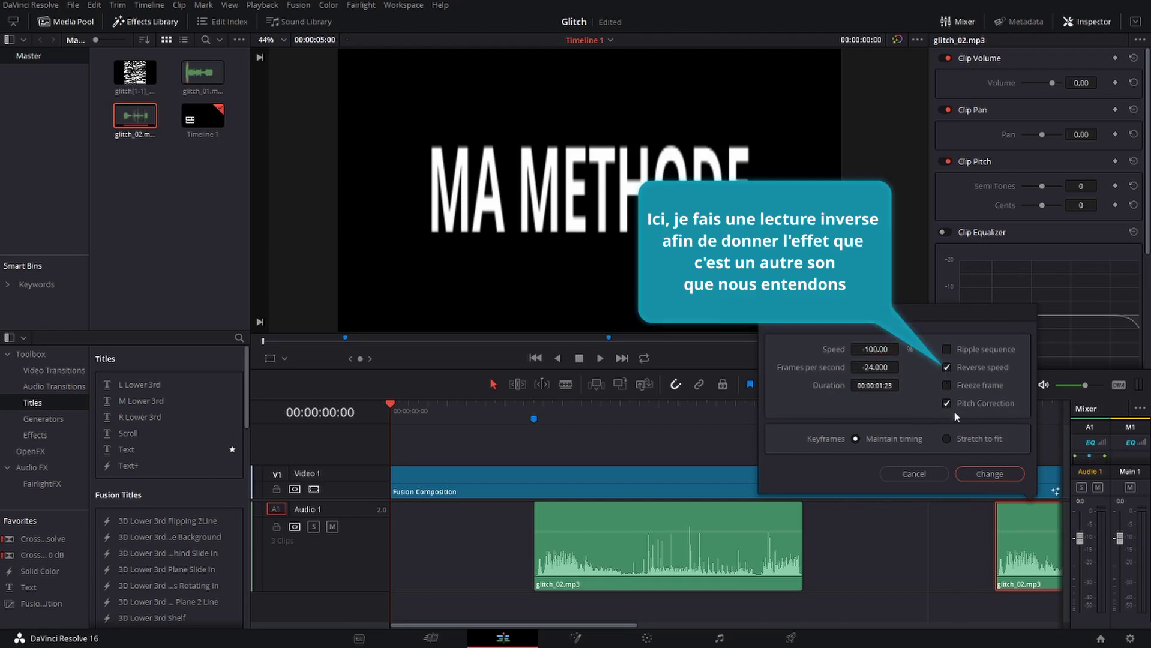
pyautogui.click(1001, 474)
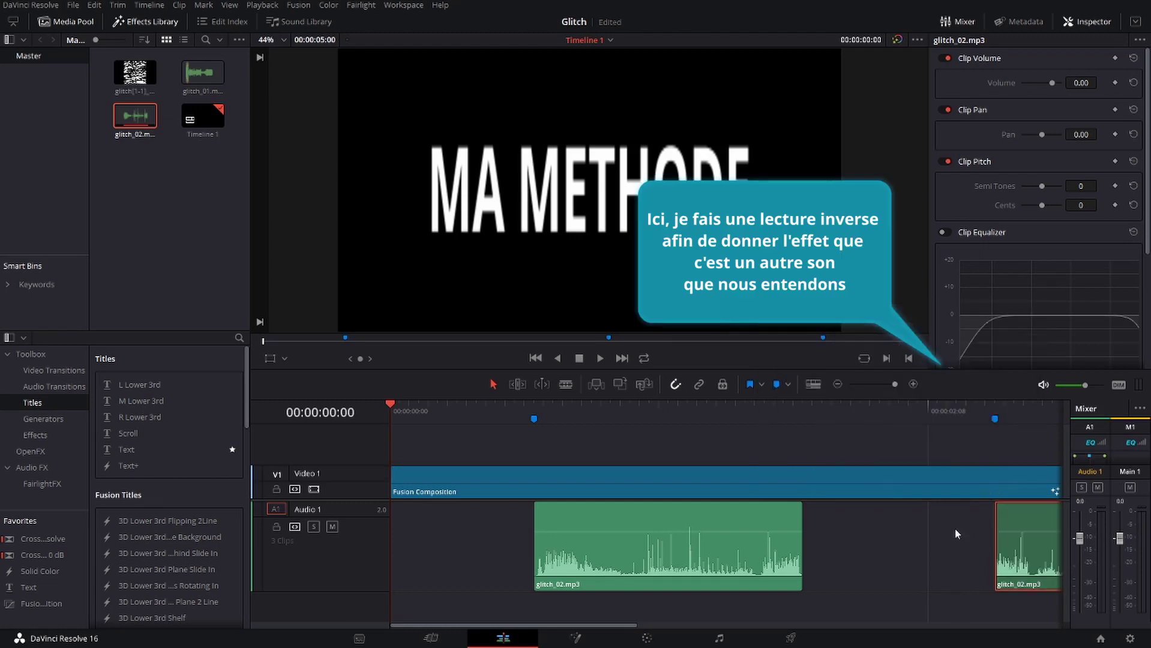
# Step: Listen to the reversed second sound, enable loop playback and replay the timeline from 00:00:00:09
pyautogui.click(779, 415)
pyautogui.press('space')
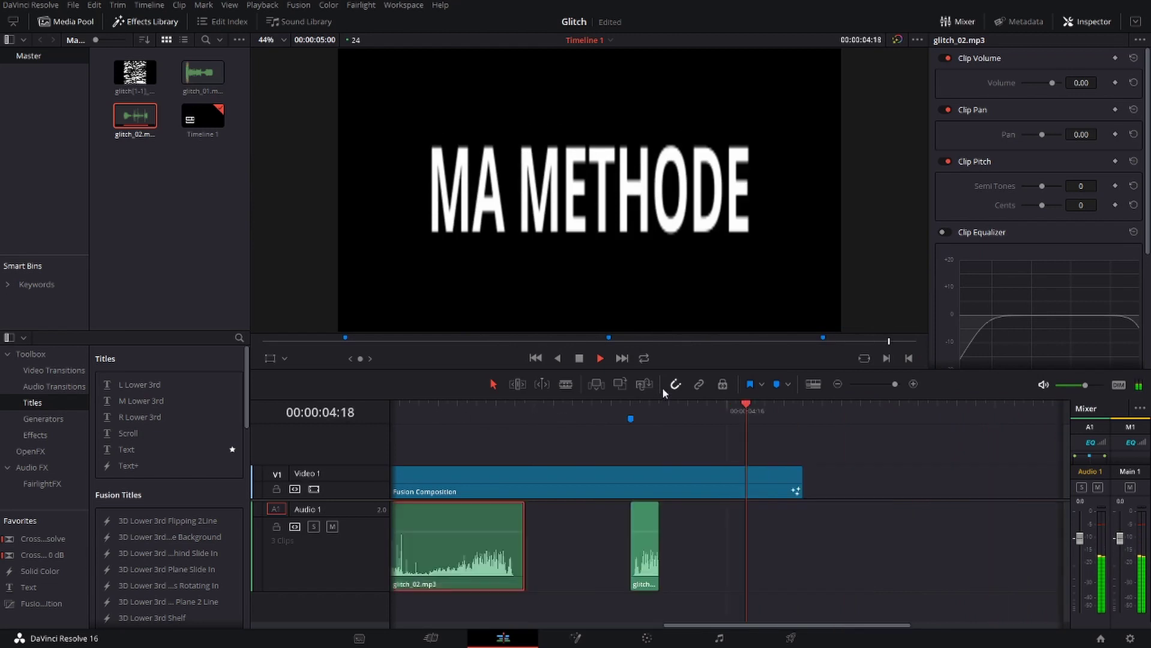
pyautogui.click(644, 359)
pyautogui.click(429, 408)
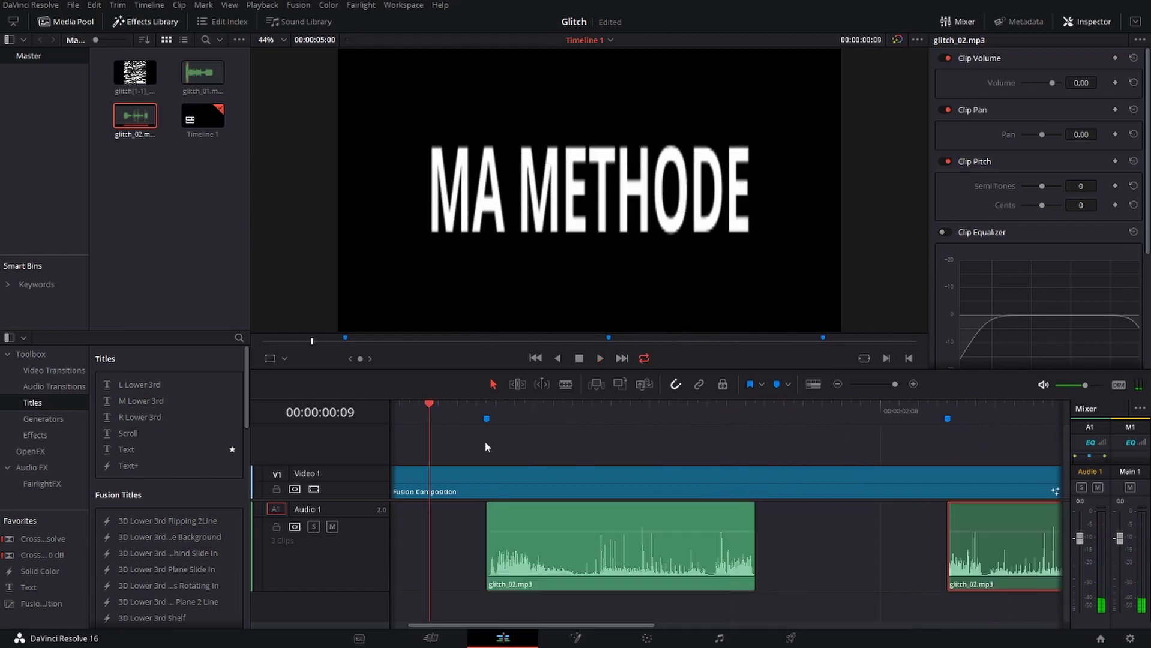
pyautogui.press('space')
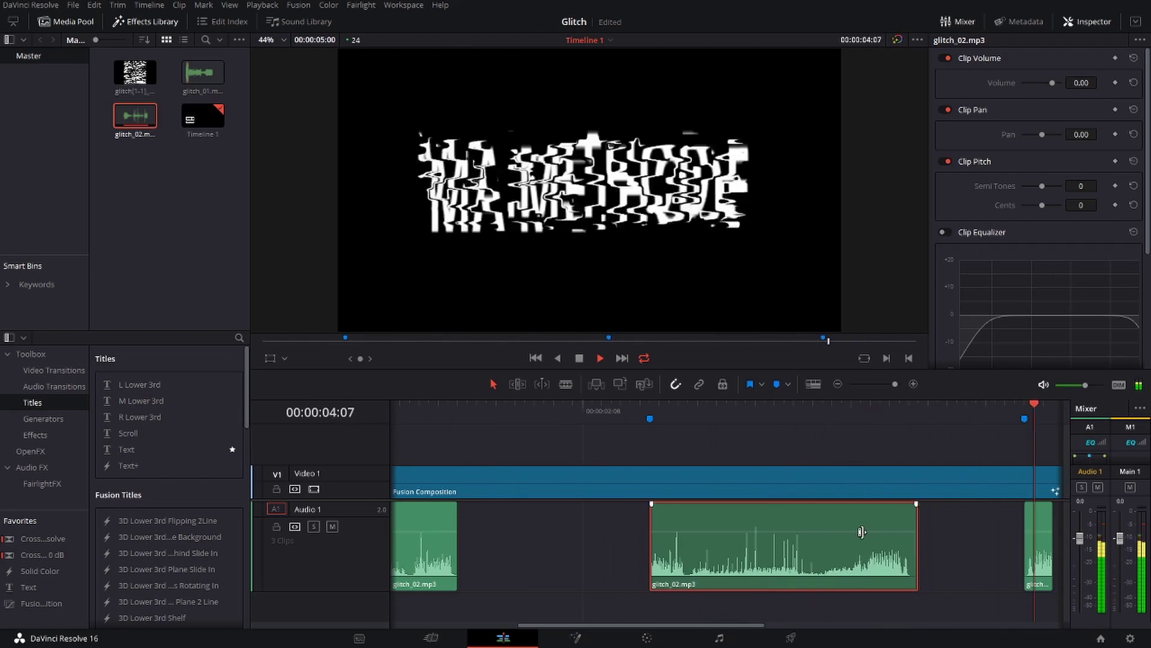
pyautogui.press('space')
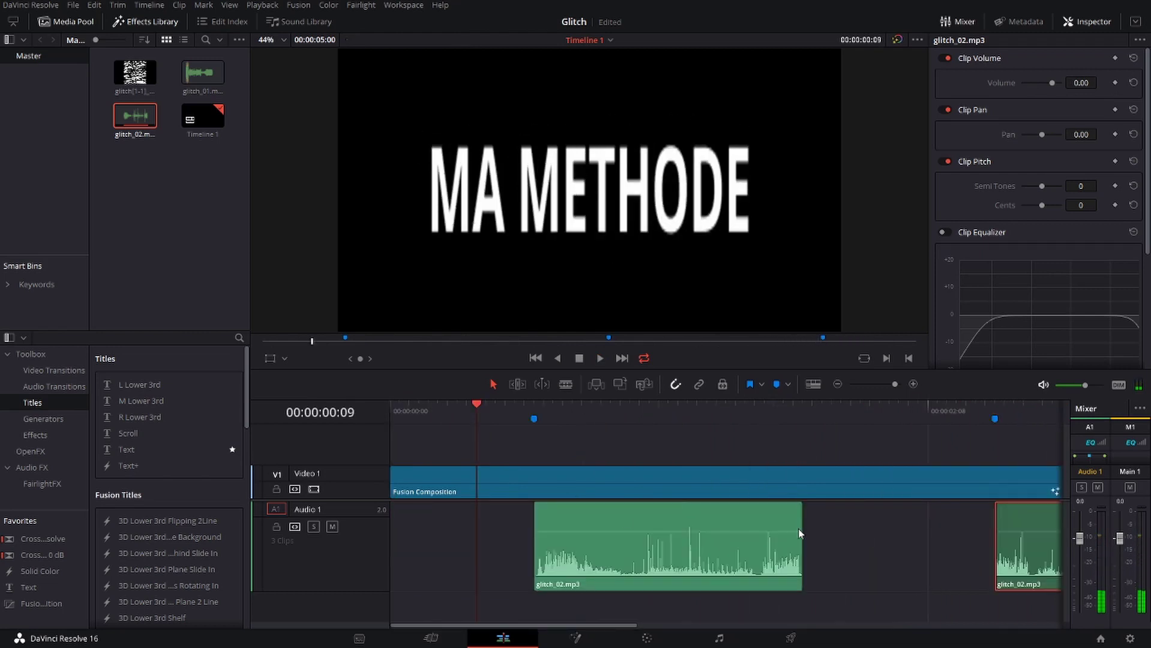
# Step: Return the playhead to the start of the timeline and save the project
pyautogui.click(536, 358)
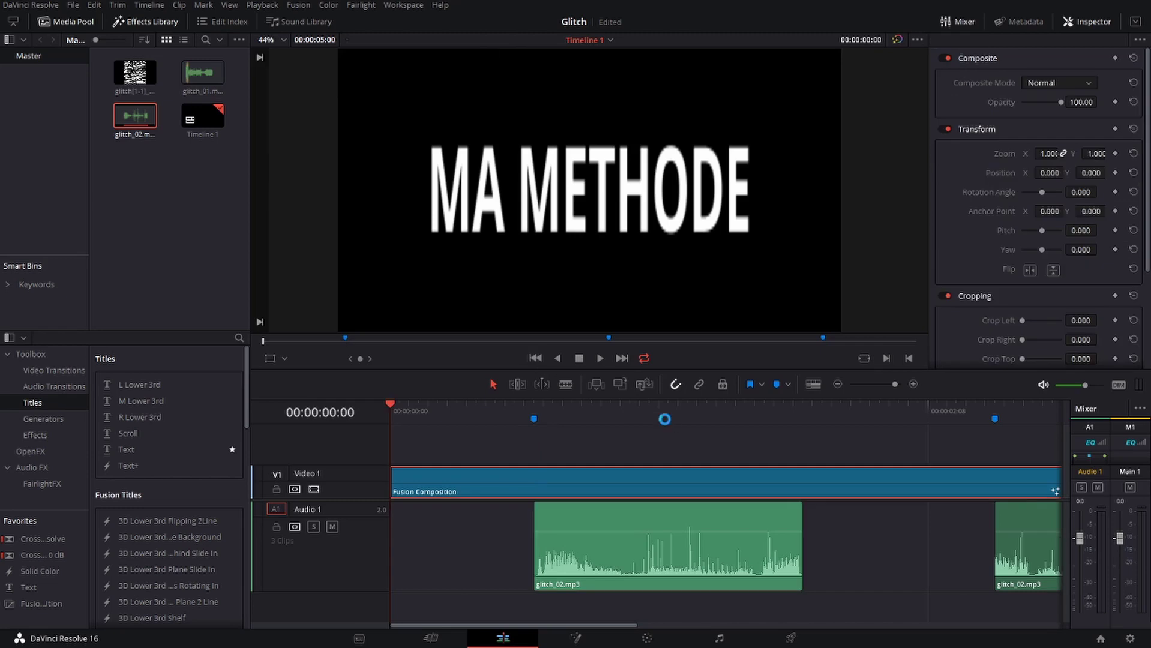
pyautogui.hotkey('ctrl', 's')
pyautogui.click(838, 385)
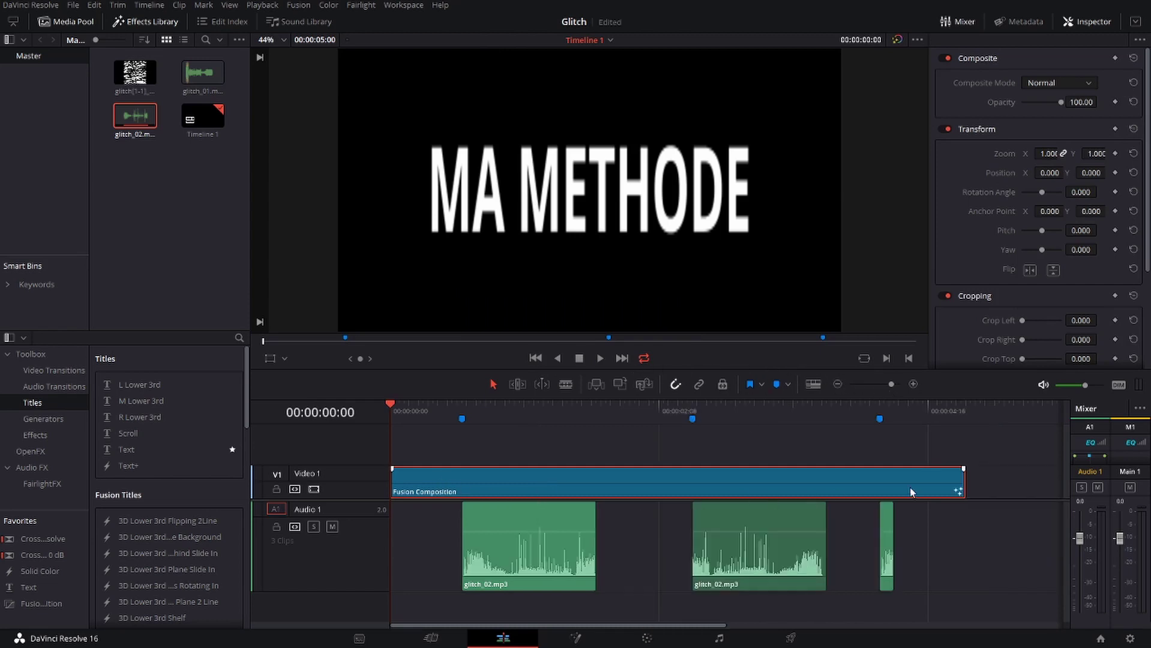